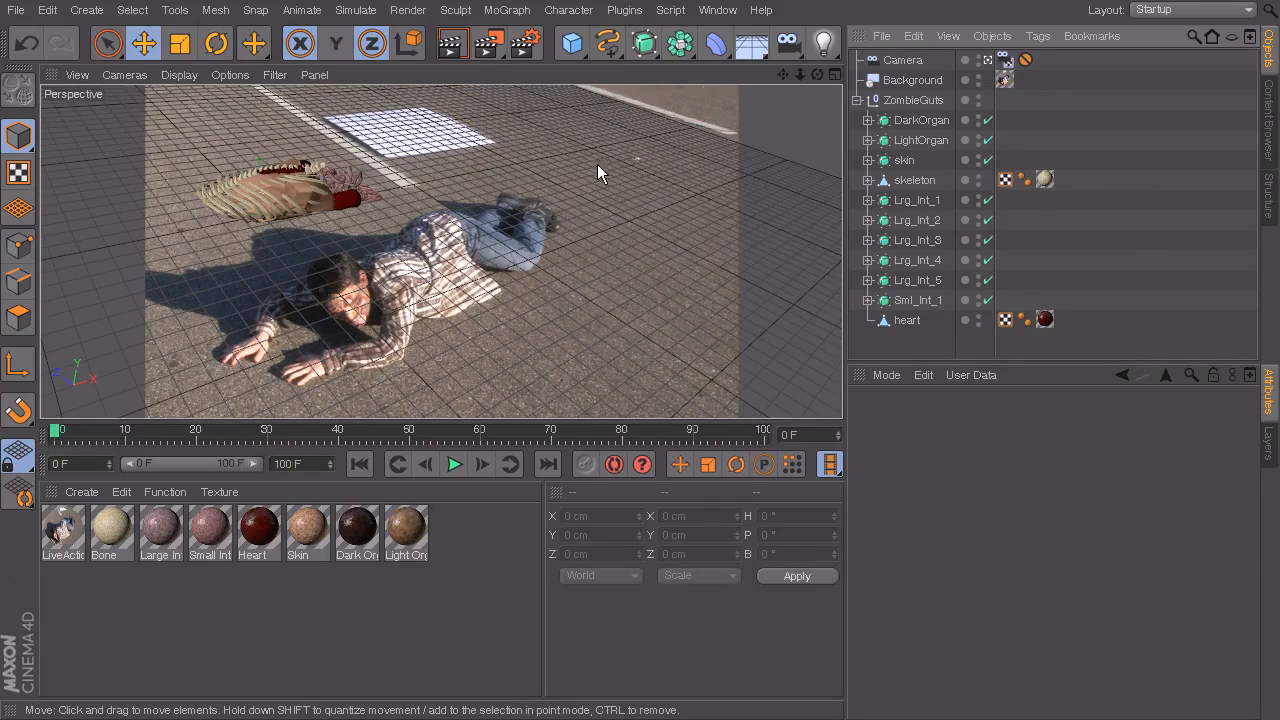
- Review the output options in the render settings and close the settings
click(408, 10)
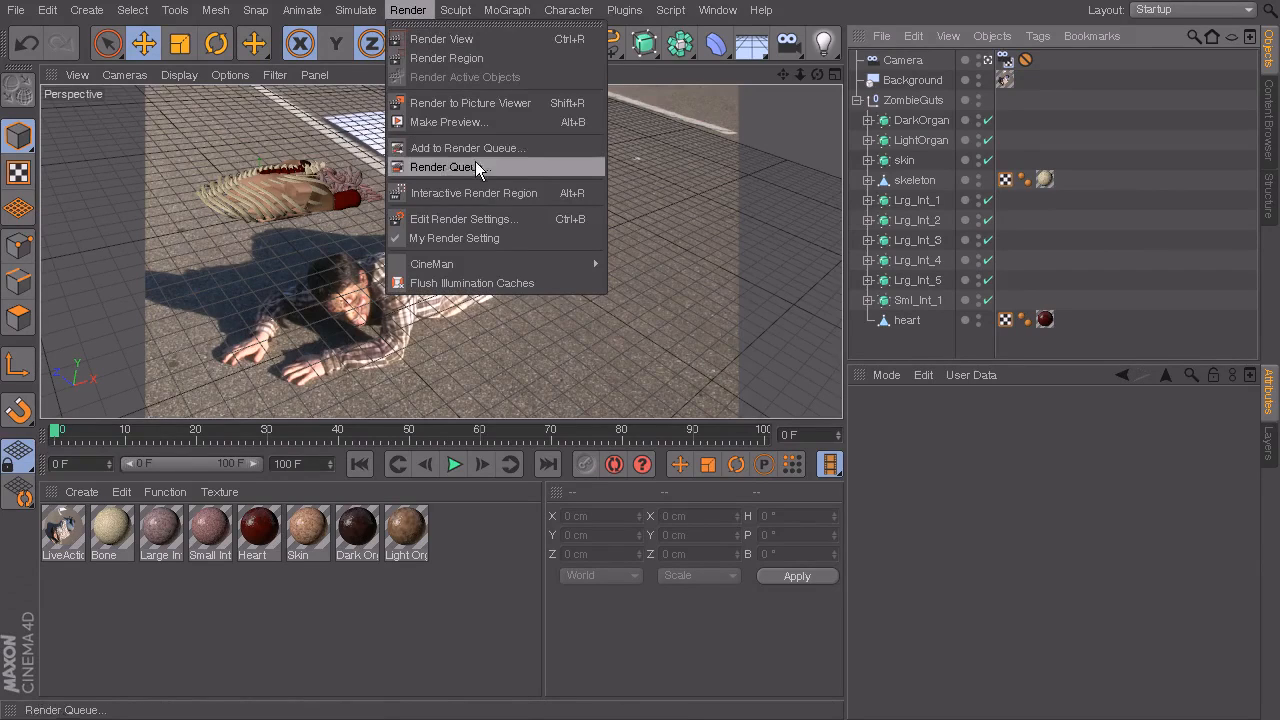
click(471, 213)
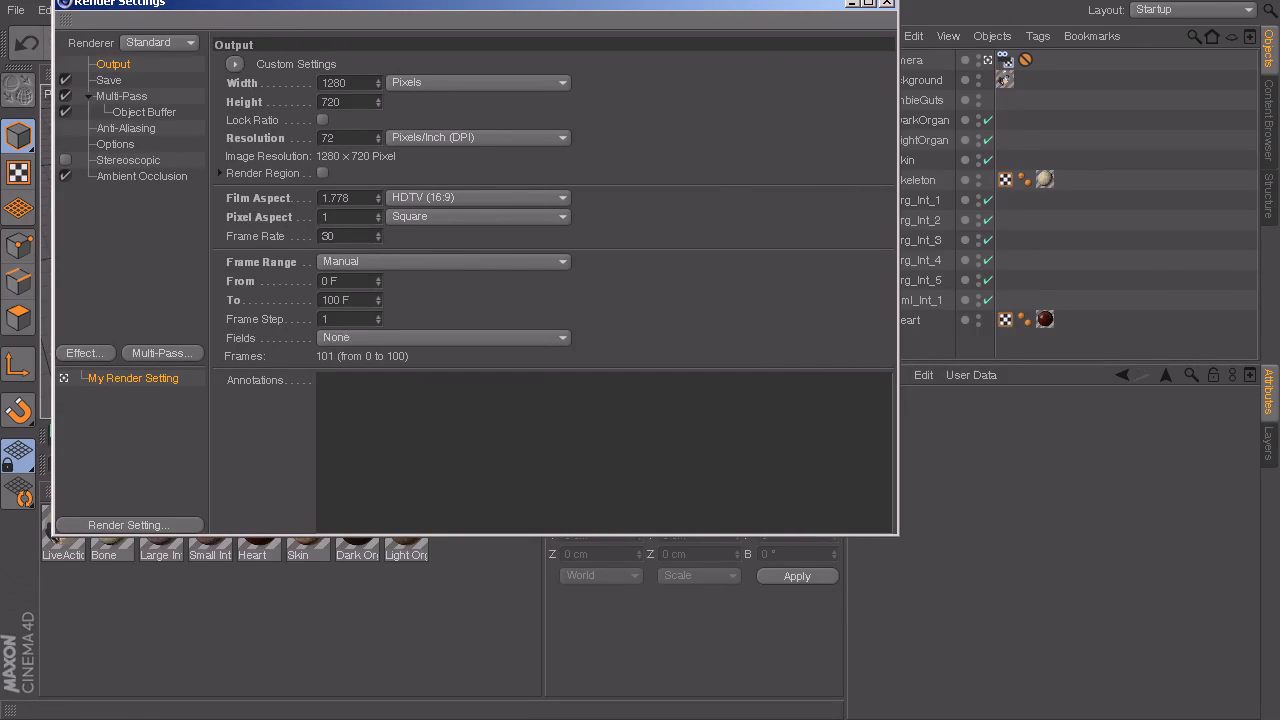
click(886, 3)
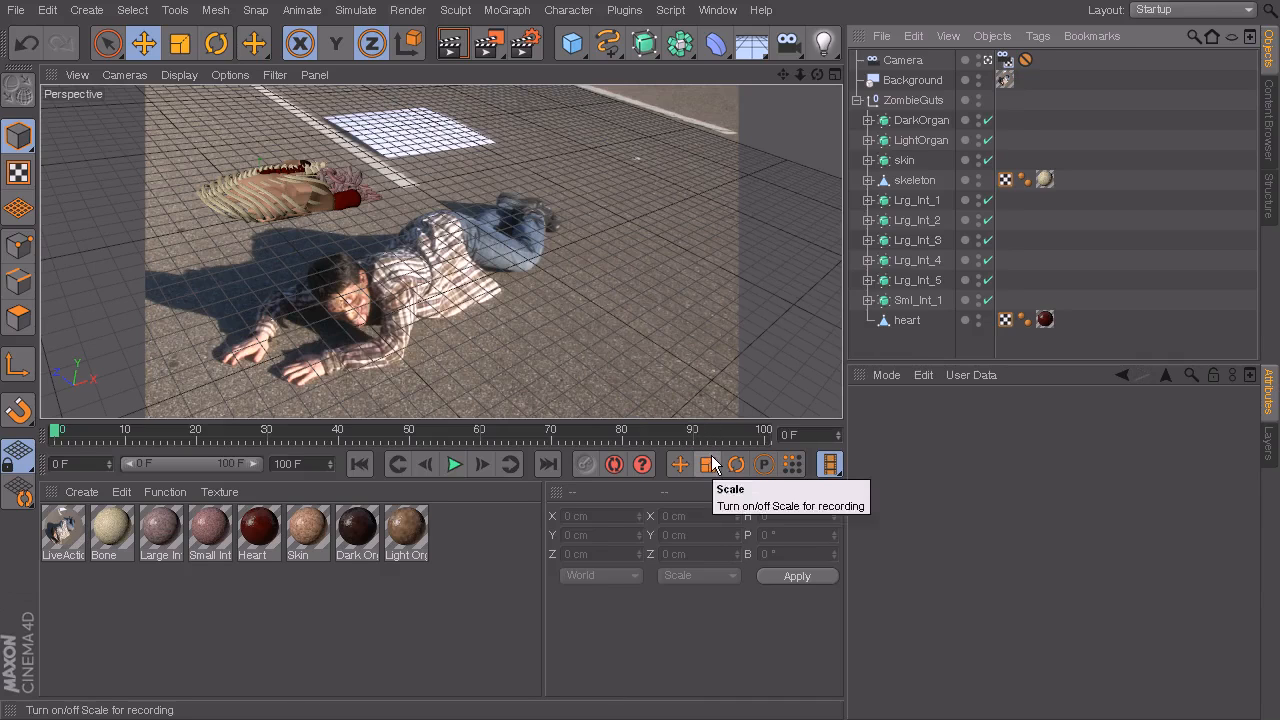
- Enlarge the viewport downwards and collapse the ZombieGuts hierarchy
drag(708, 427, 709, 522)
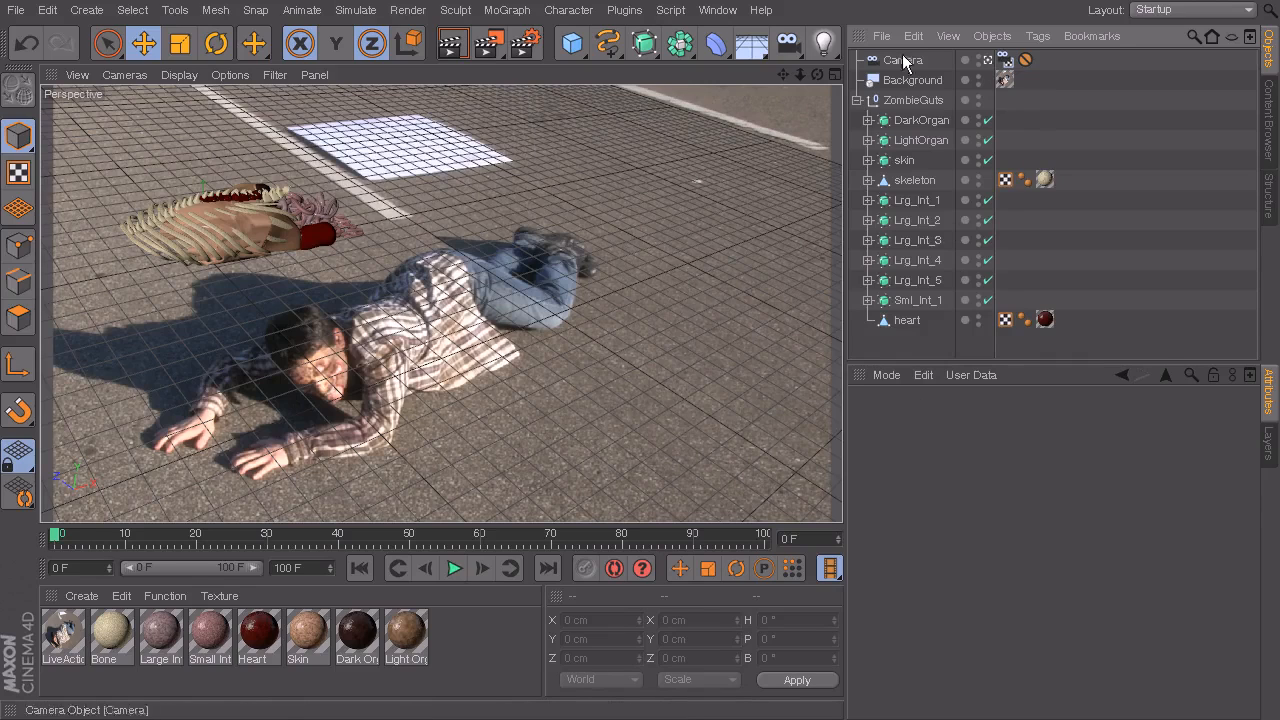
click(857, 100)
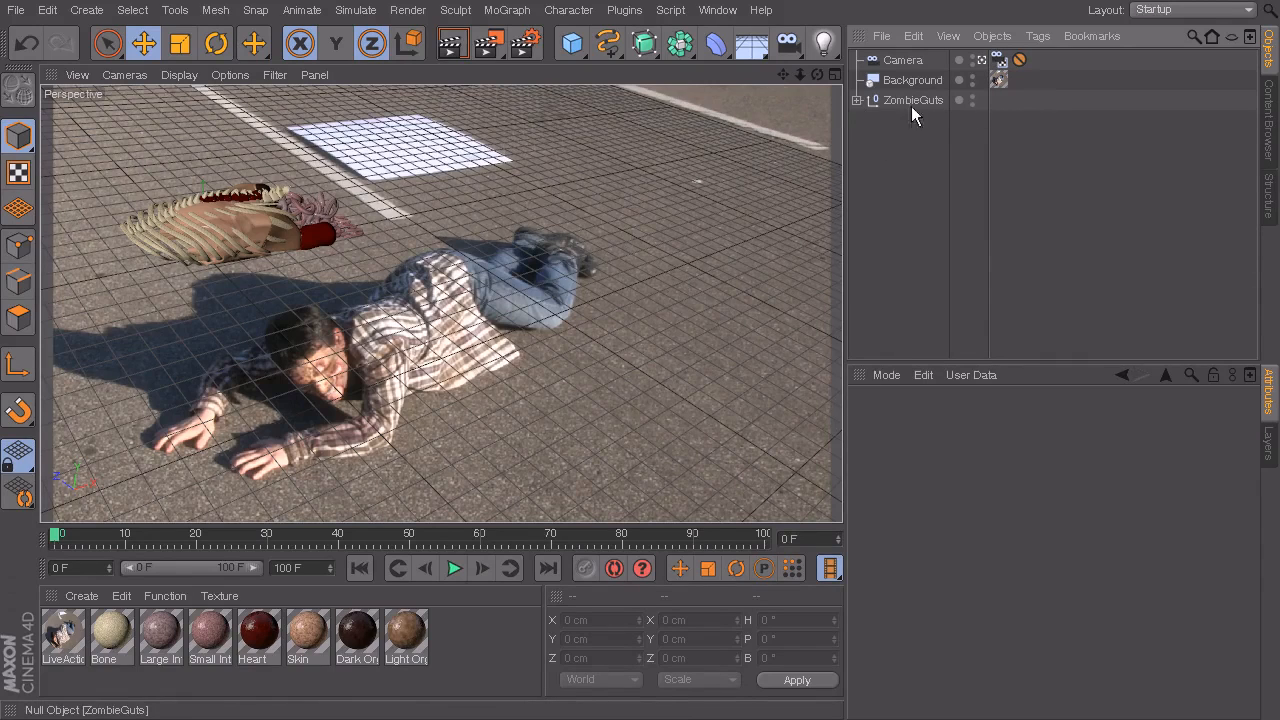
- Move the ZombieGuts null over the lying man's back at about X 410 cm, Z -666 cm, and rotate its heading to about 11°
click(905, 101)
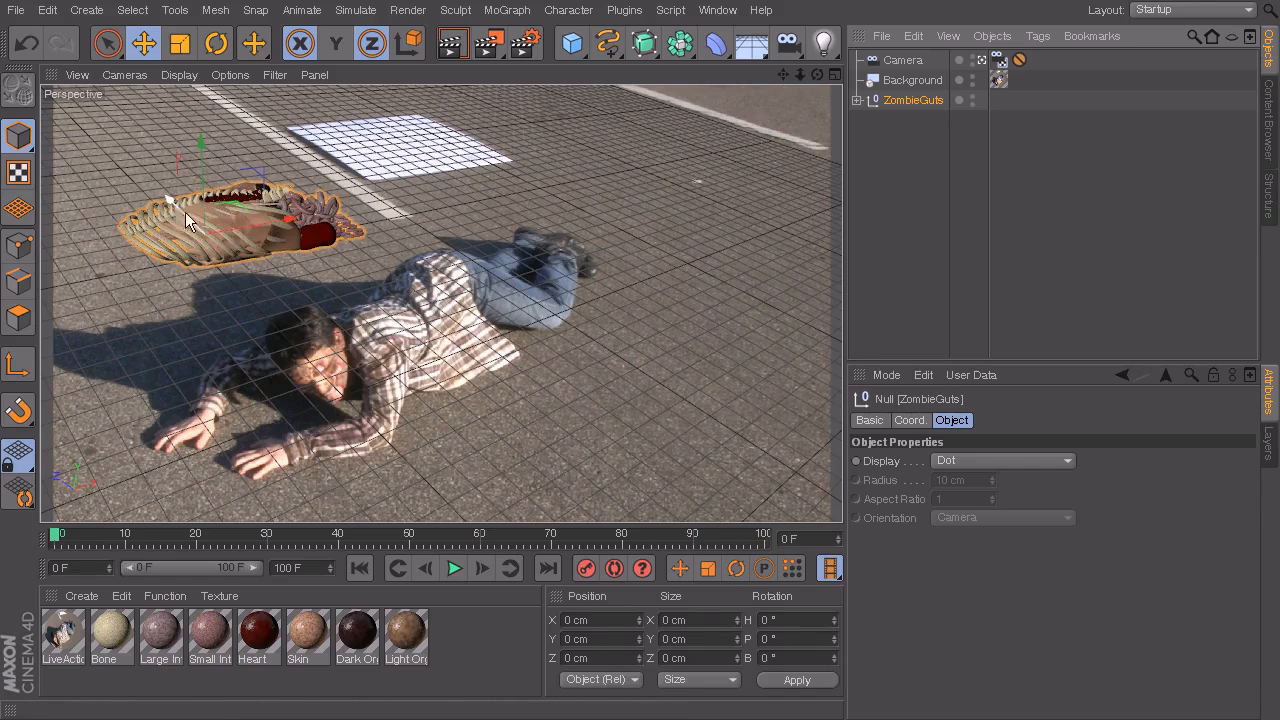
drag(180, 208, 226, 326)
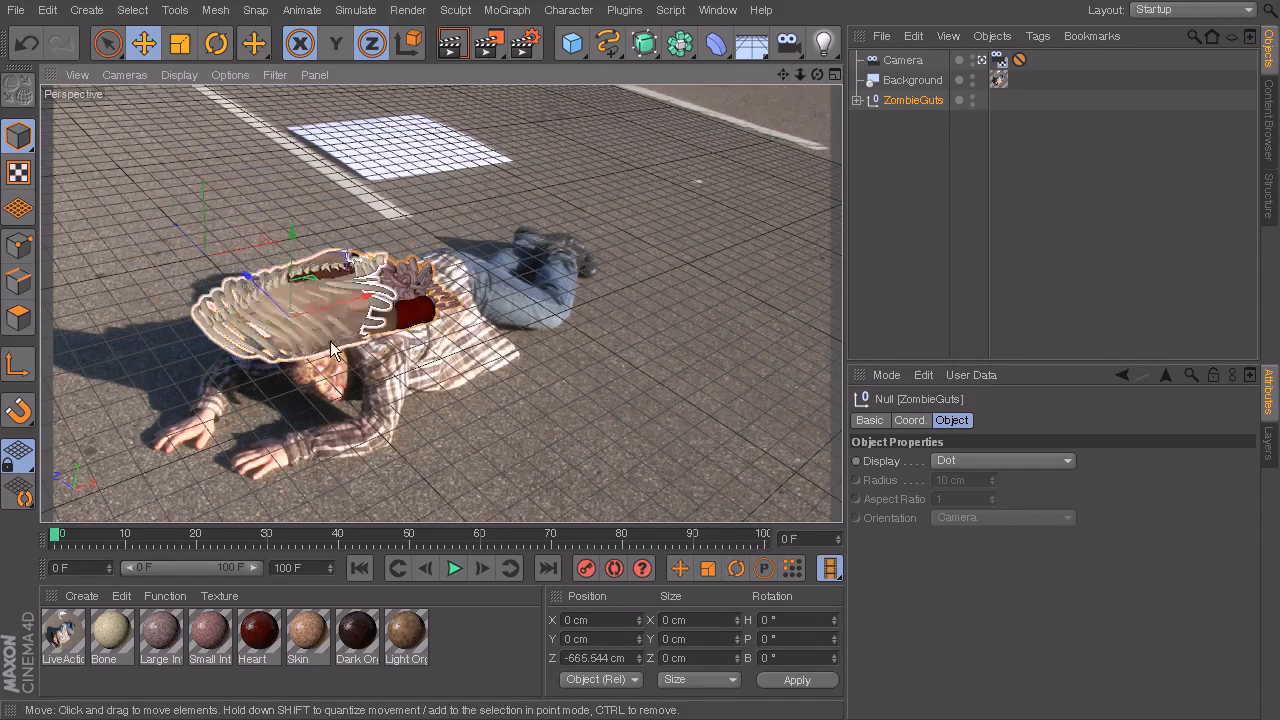
drag(355, 299, 445, 264)
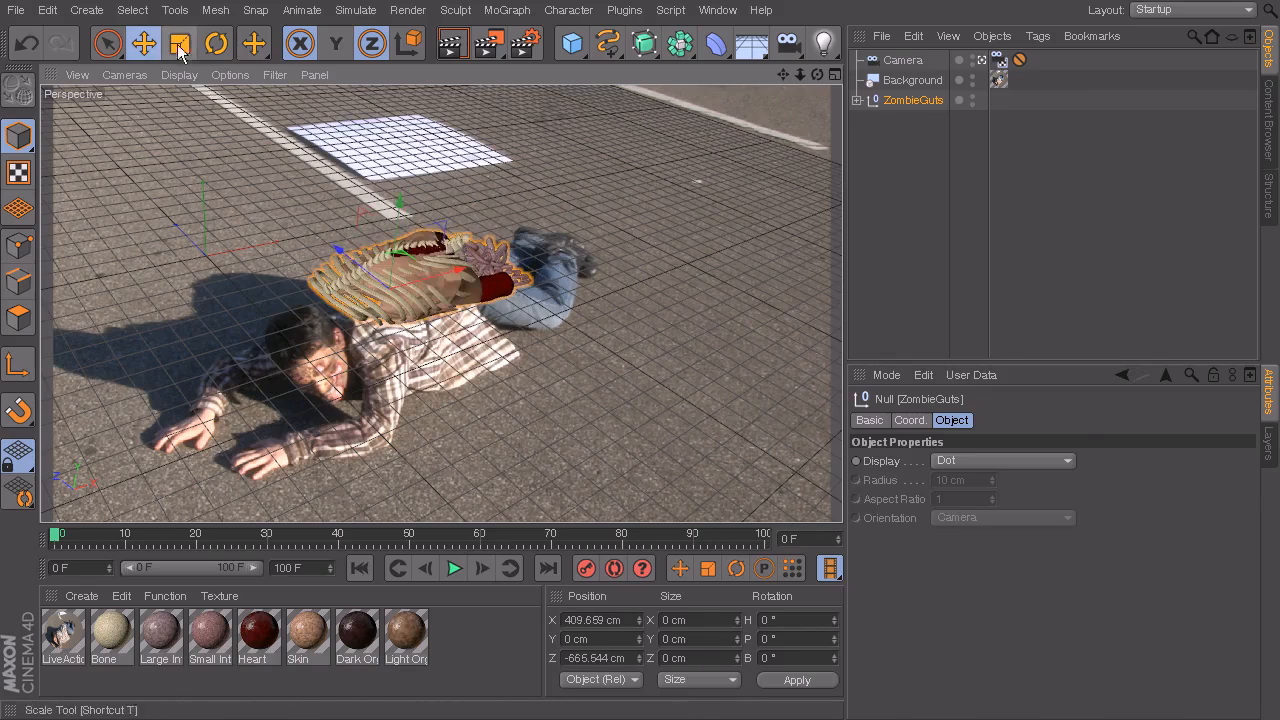
click(216, 43)
drag(391, 340, 398, 329)
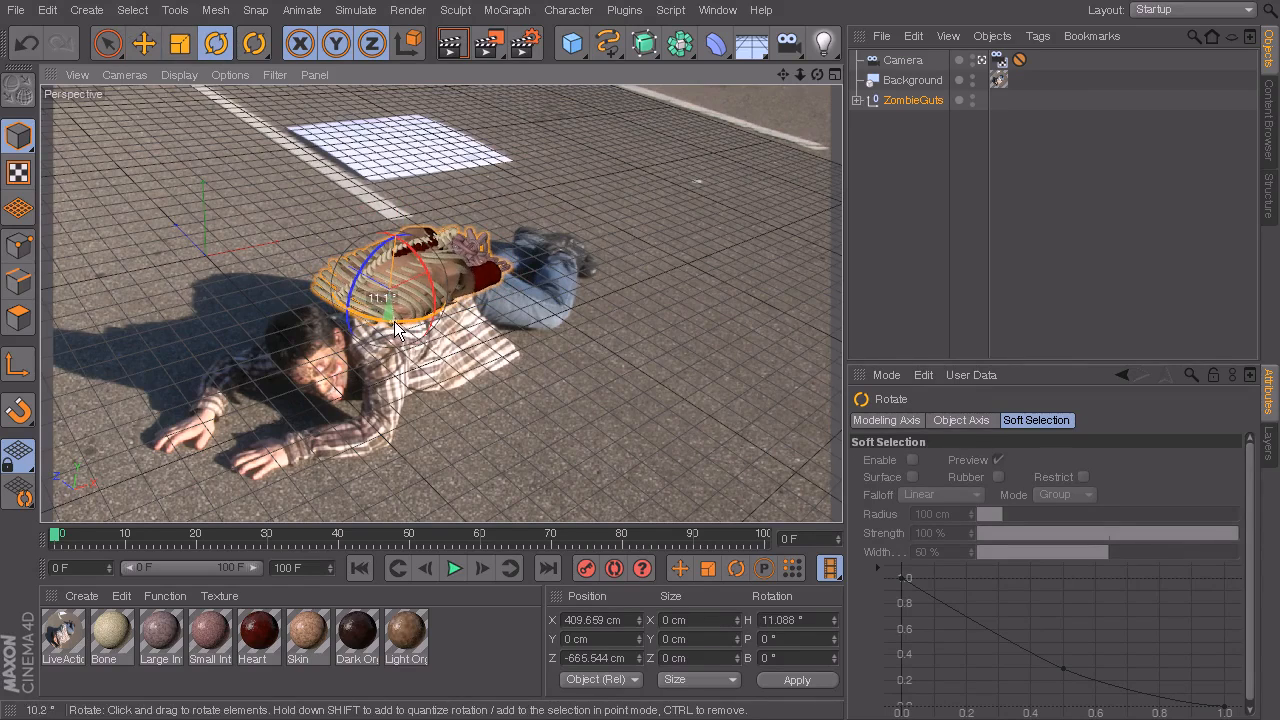
- Shift ZombieGuts along the ground plane towards the torso, to about Z -831 cm, and scale it uniformly to about 91%
click(138, 48)
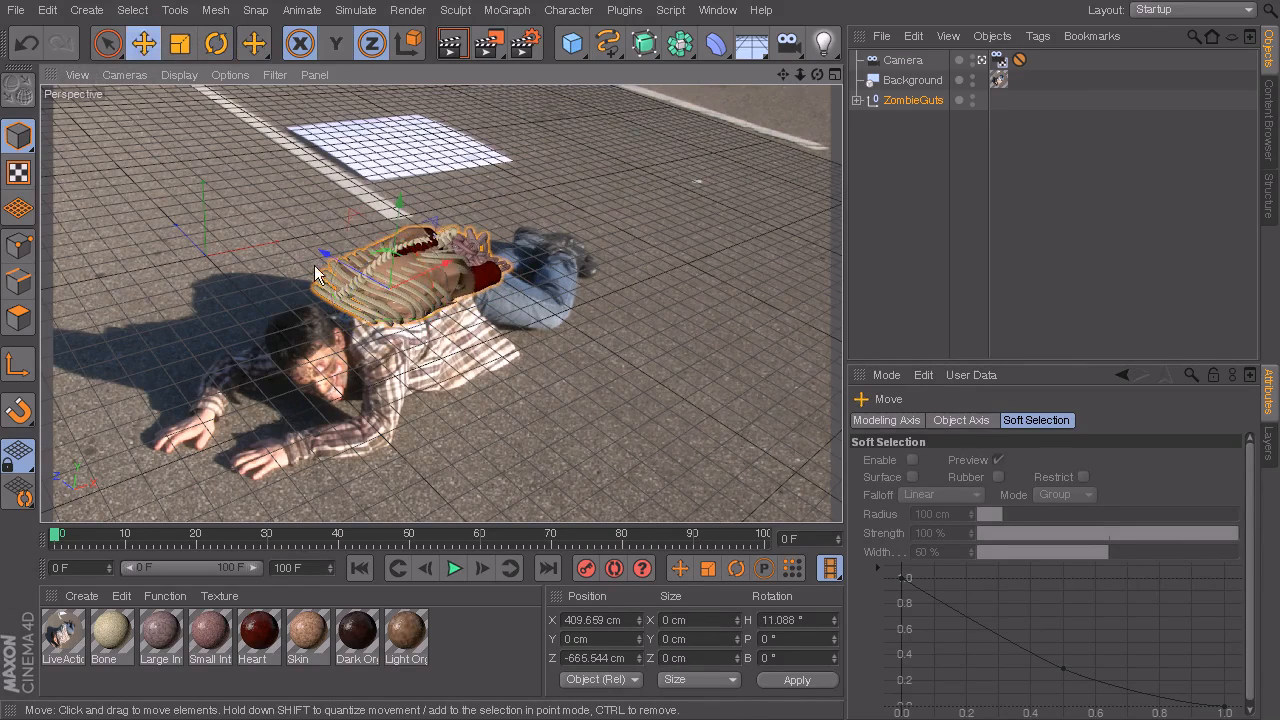
mouse_move(360, 270)
mouse_down()
mouse_move(422, 330)
mouse_move(393, 313)
mouse_move(473, 319)
mouse_move(448, 301)
mouse_move(368, 293)
mouse_up()
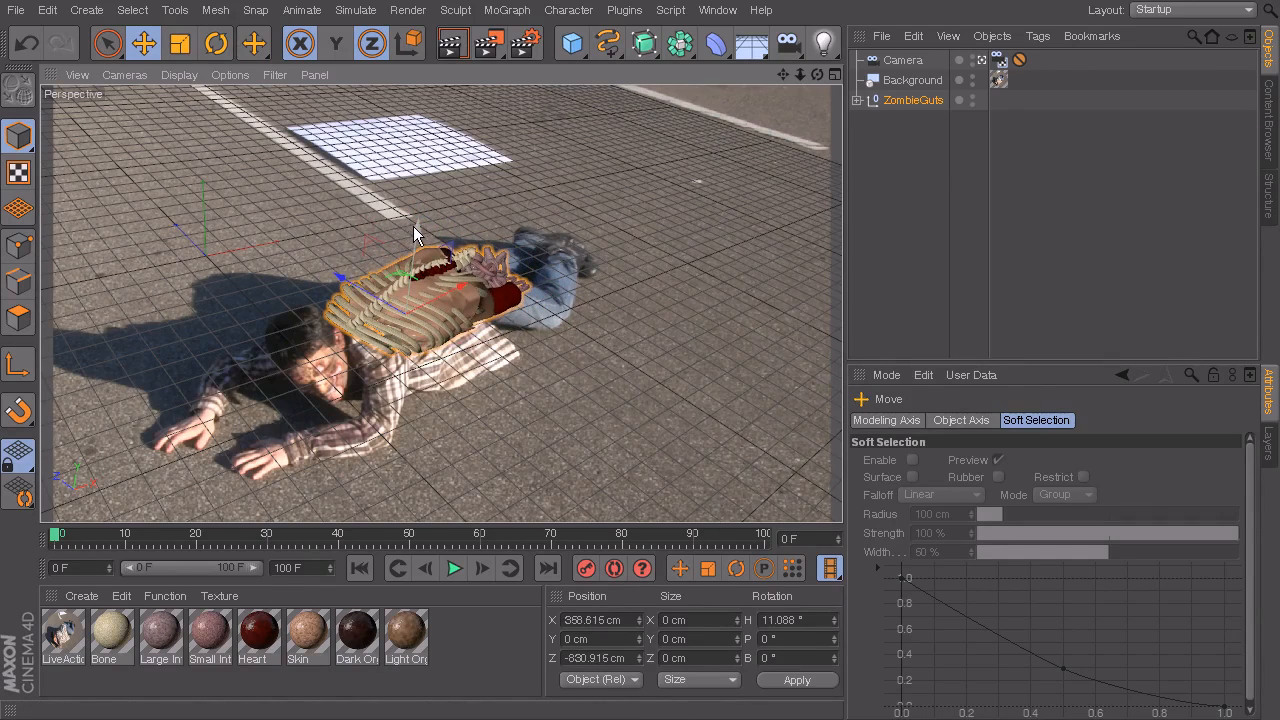
drag(415, 226, 411, 253)
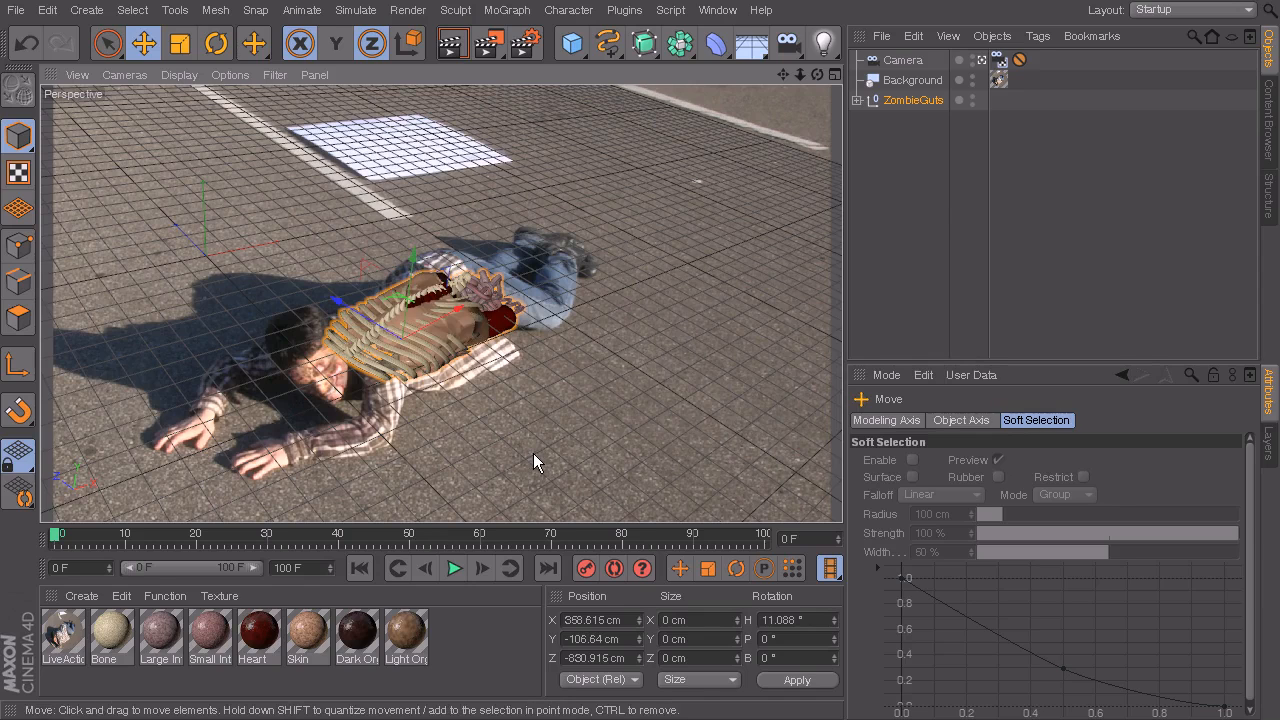
key(ctrl+z)
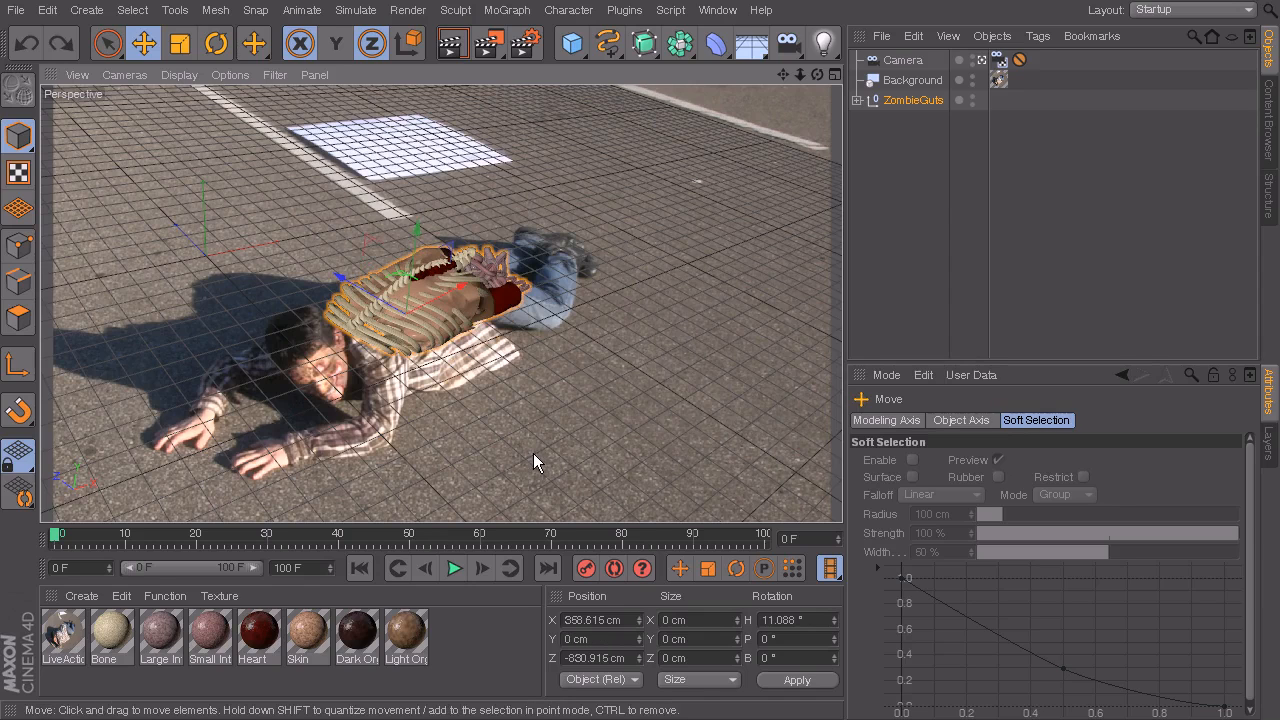
click(180, 43)
drag(329, 162, 401, 319)
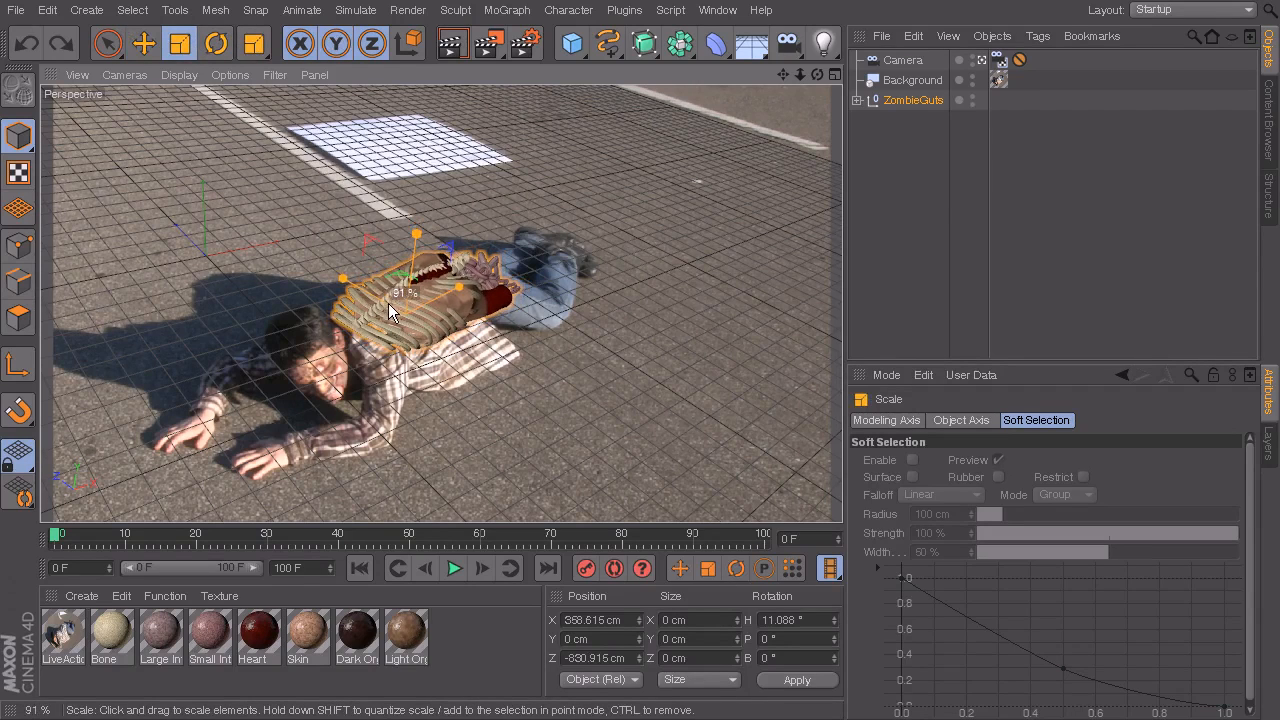
- Move ZombieGuts to about X 362 cm, Z -846 cm, and rotate its heading to about 12.7°
click(143, 44)
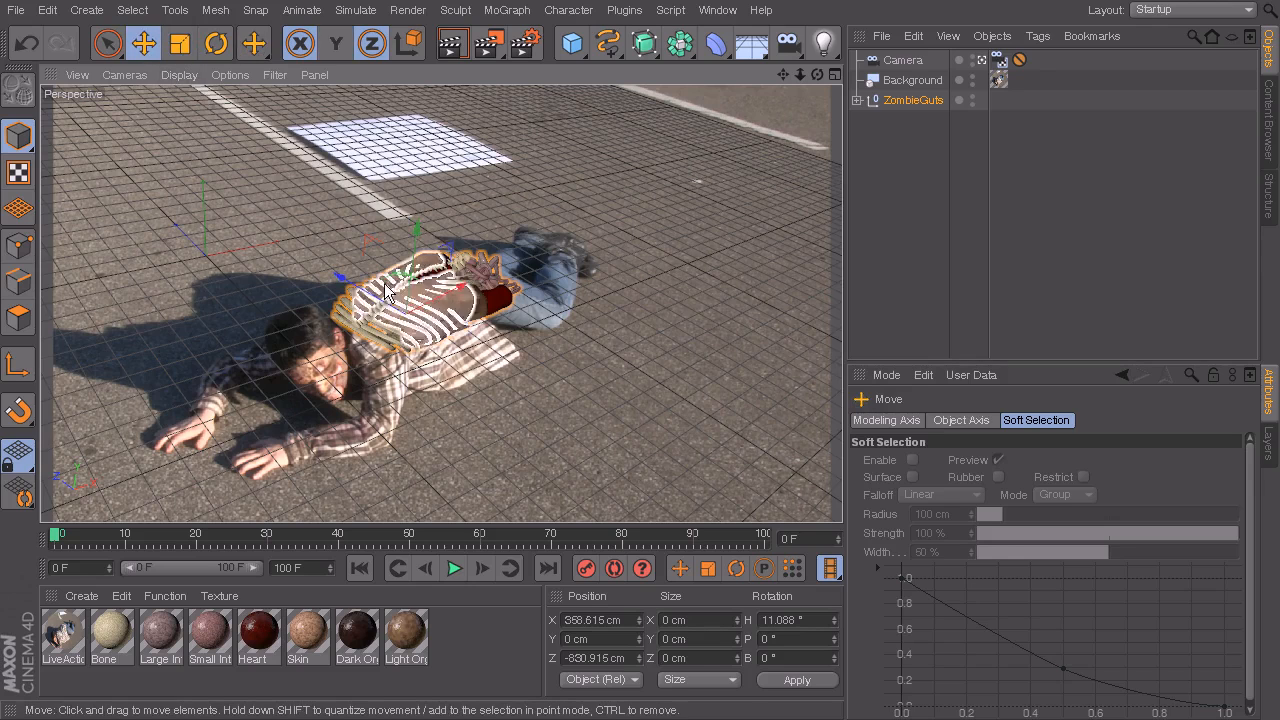
drag(379, 302, 357, 287)
click(216, 44)
drag(391, 345, 395, 346)
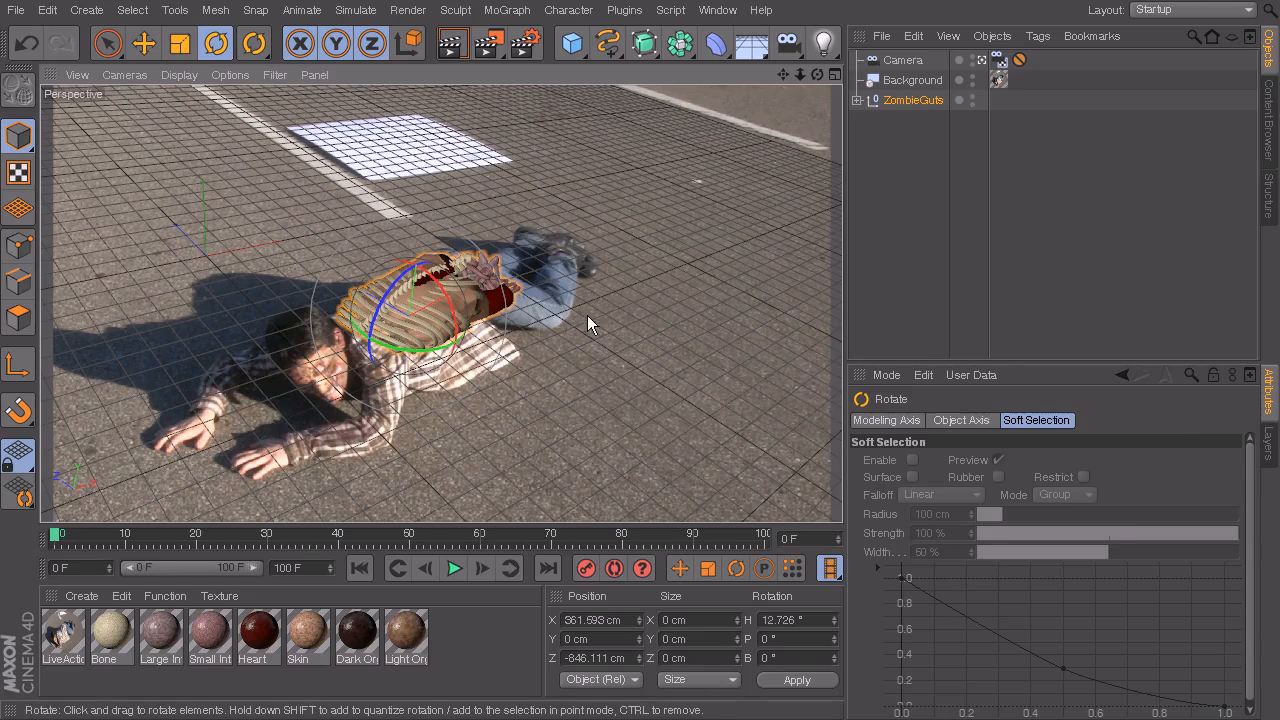
click(145, 45)
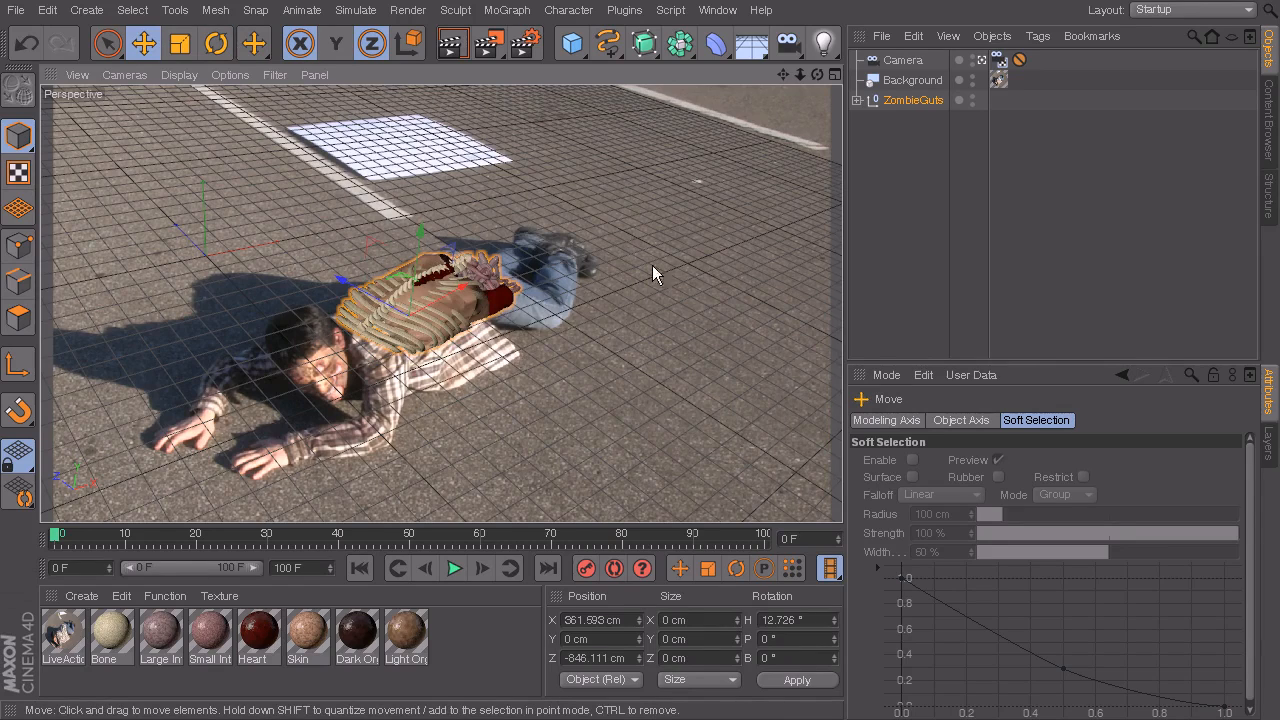
- Leave the scene camera, try lowering ZombieGuts to about Y -149 cm in the Front view, undo that, and return to the camera view
click(982, 62)
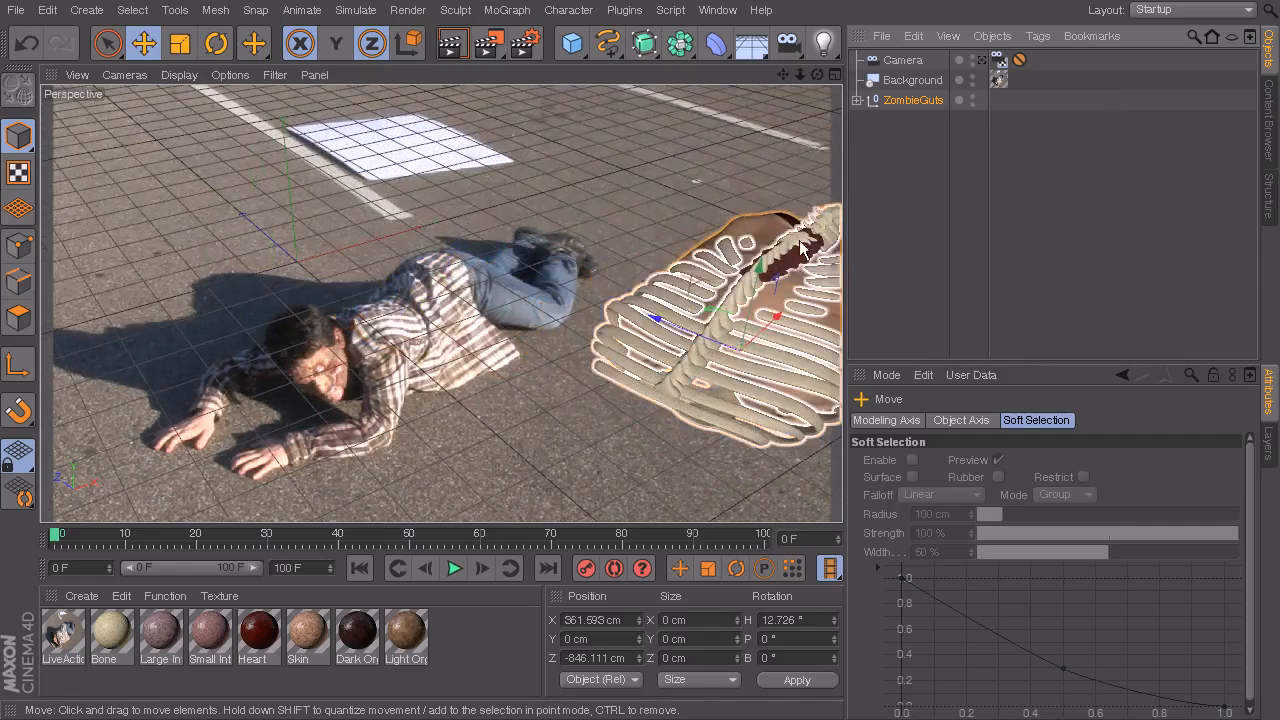
middle_click(548, 180)
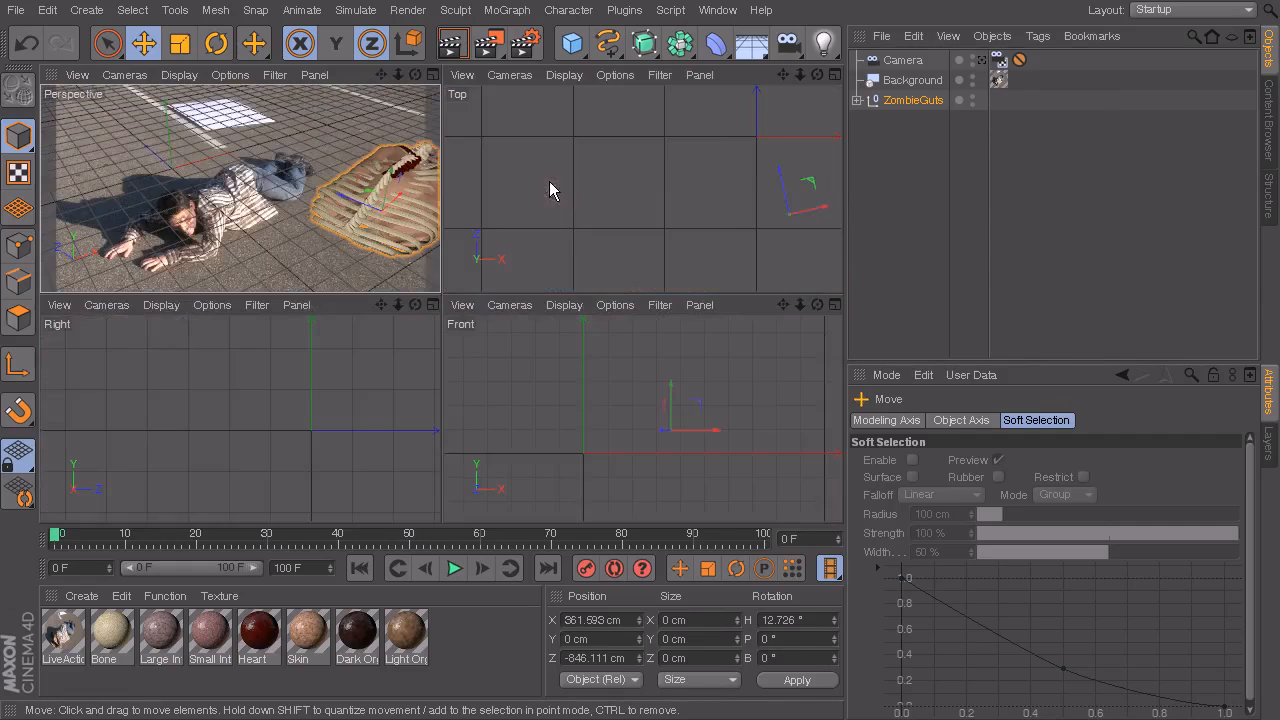
middle_click(718, 415)
scroll(694, 397, down, 5)
scroll(591, 292, down, 3)
scroll(600, 295, up, 4)
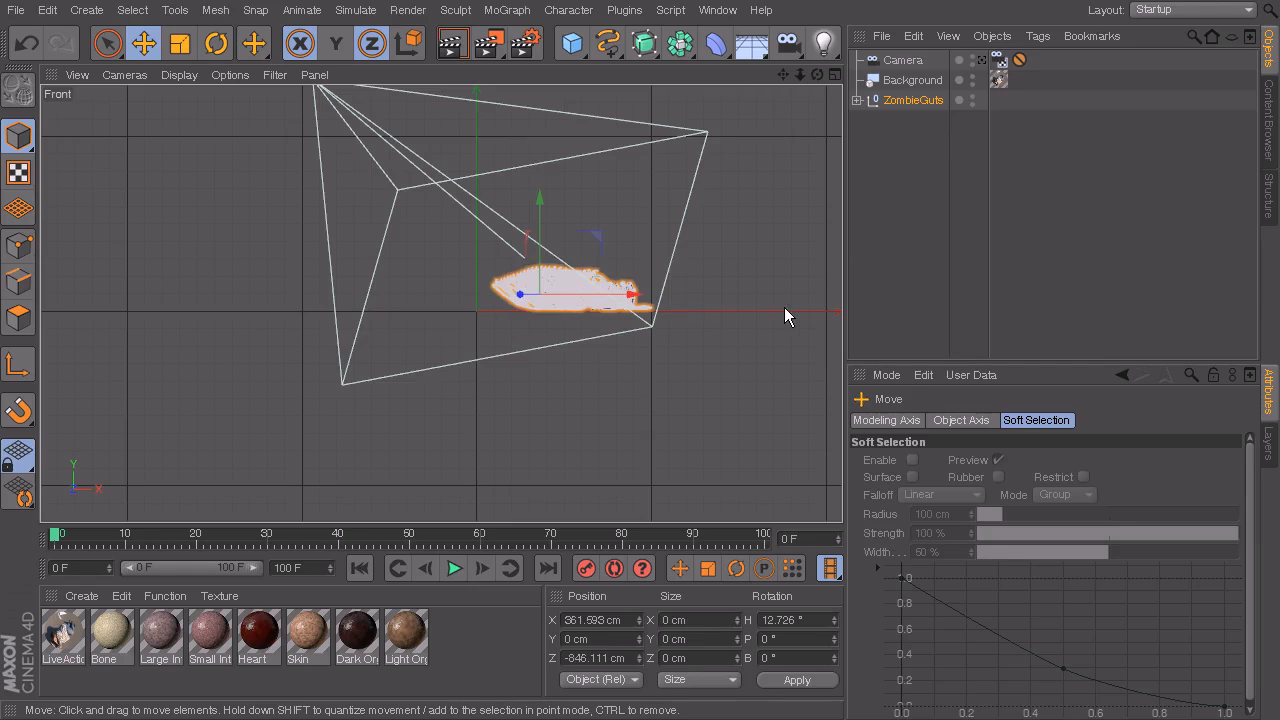
drag(542, 209, 543, 237)
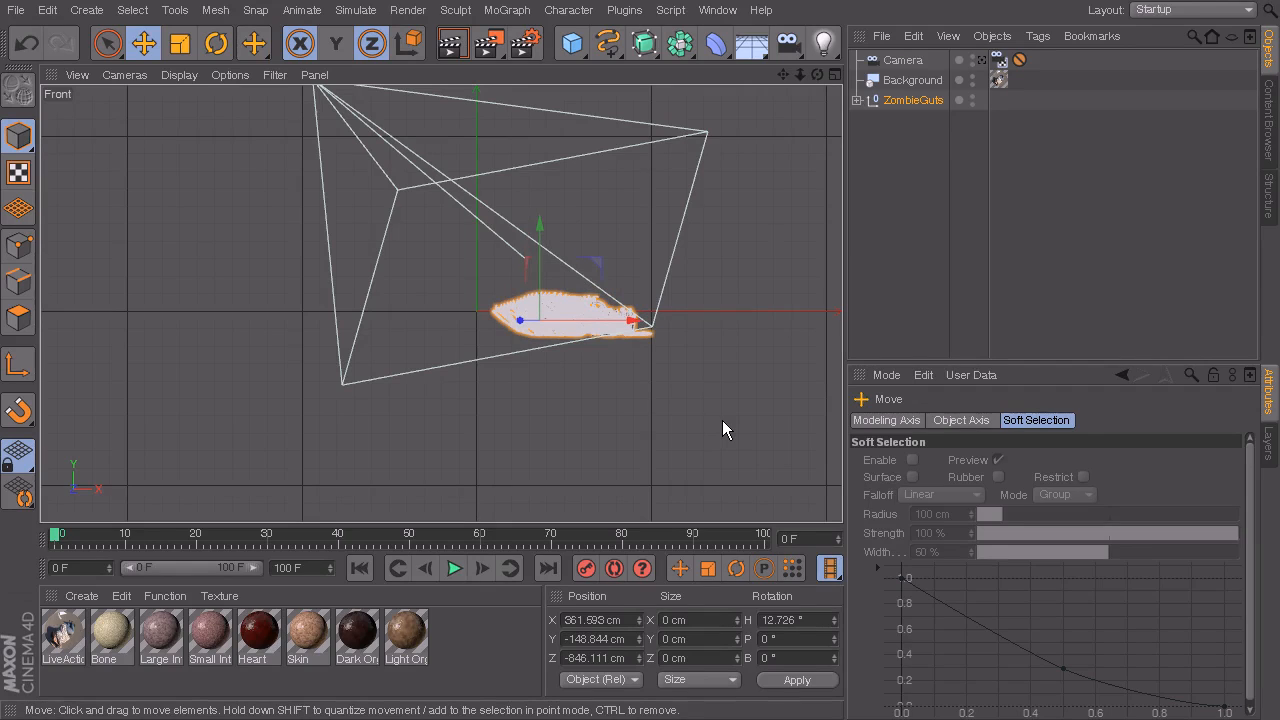
key(ctrl+z)
middle_click(625, 278)
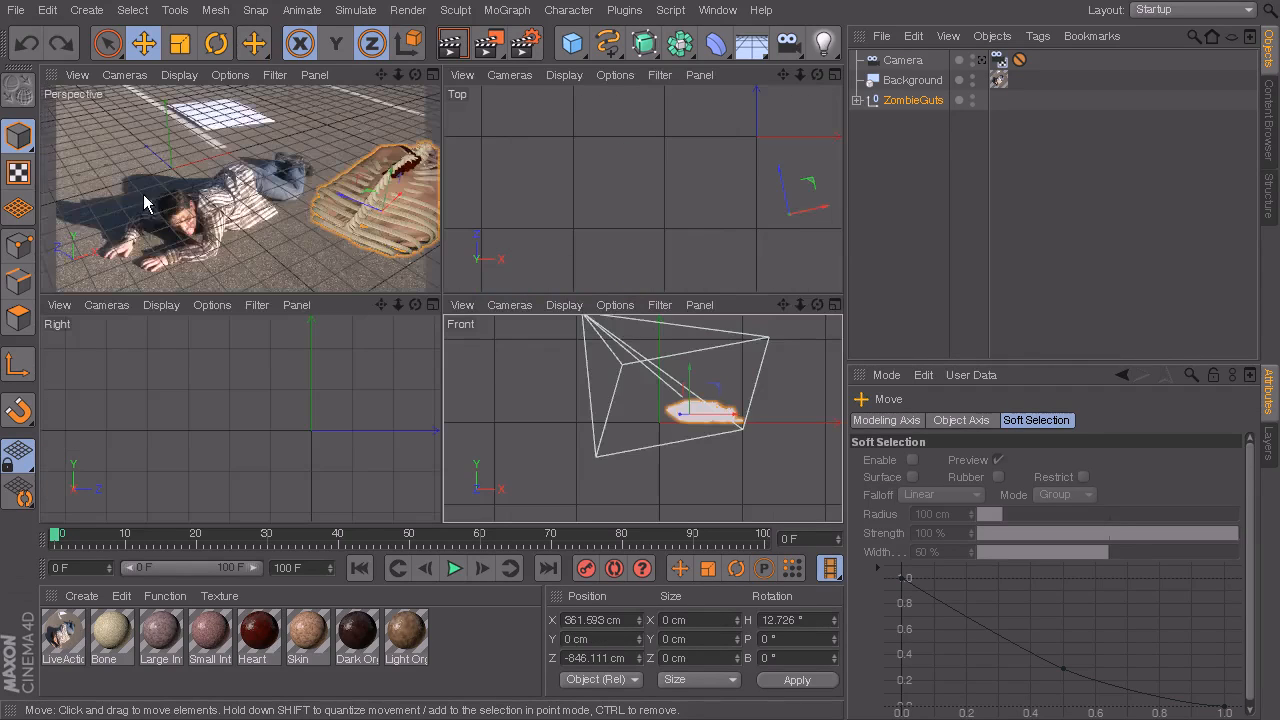
middle_click(347, 175)
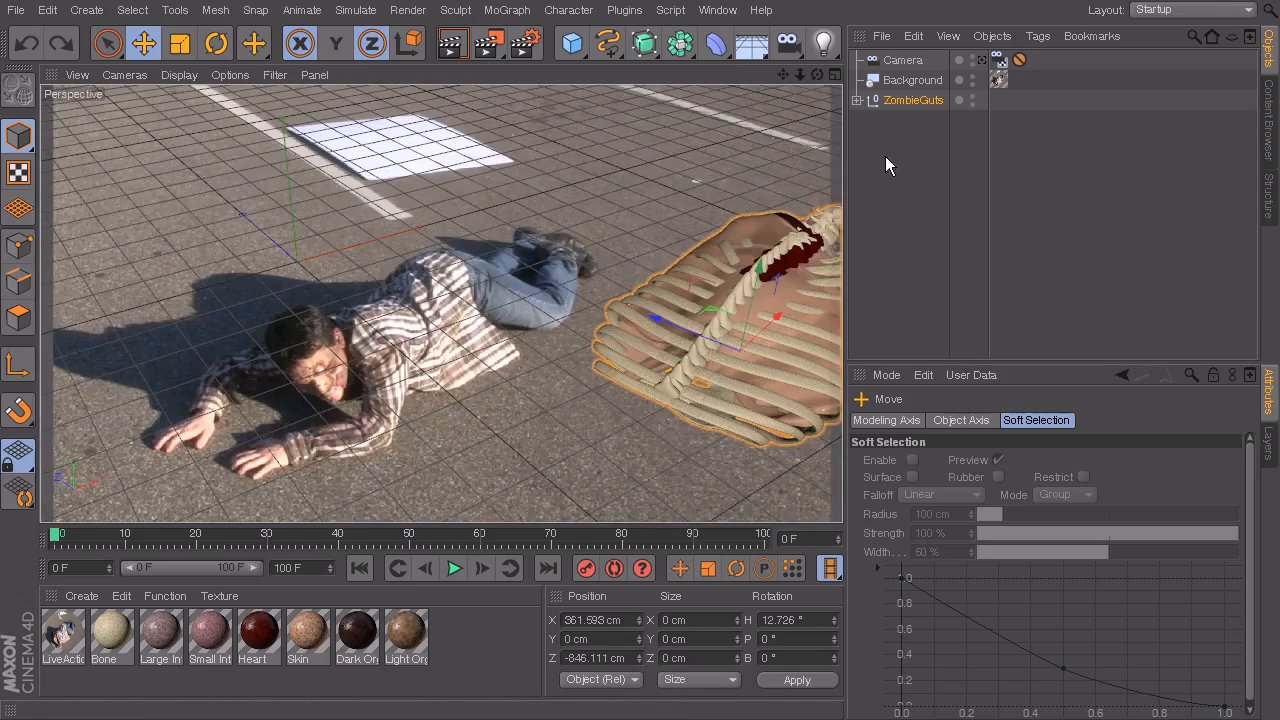
click(981, 60)
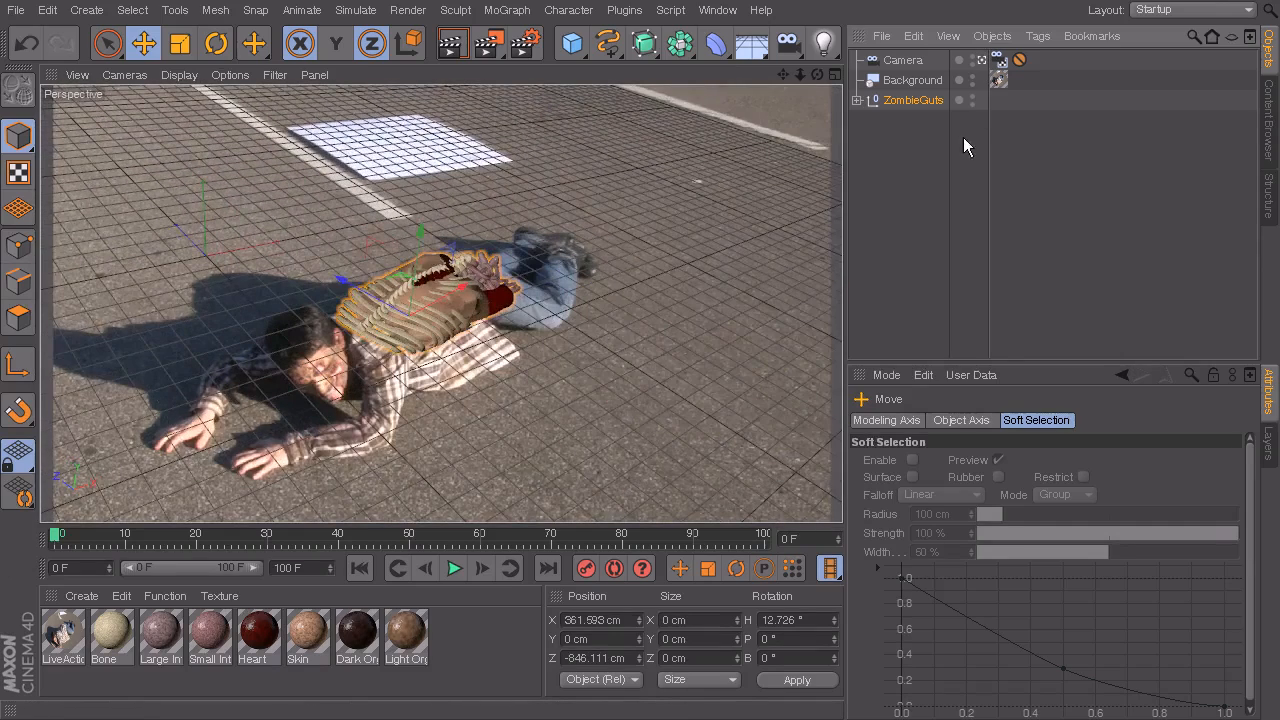
- Rotate ZombieGuts to a heading of about 17° and move it to about X 391 cm, Z -837 cm
click(216, 43)
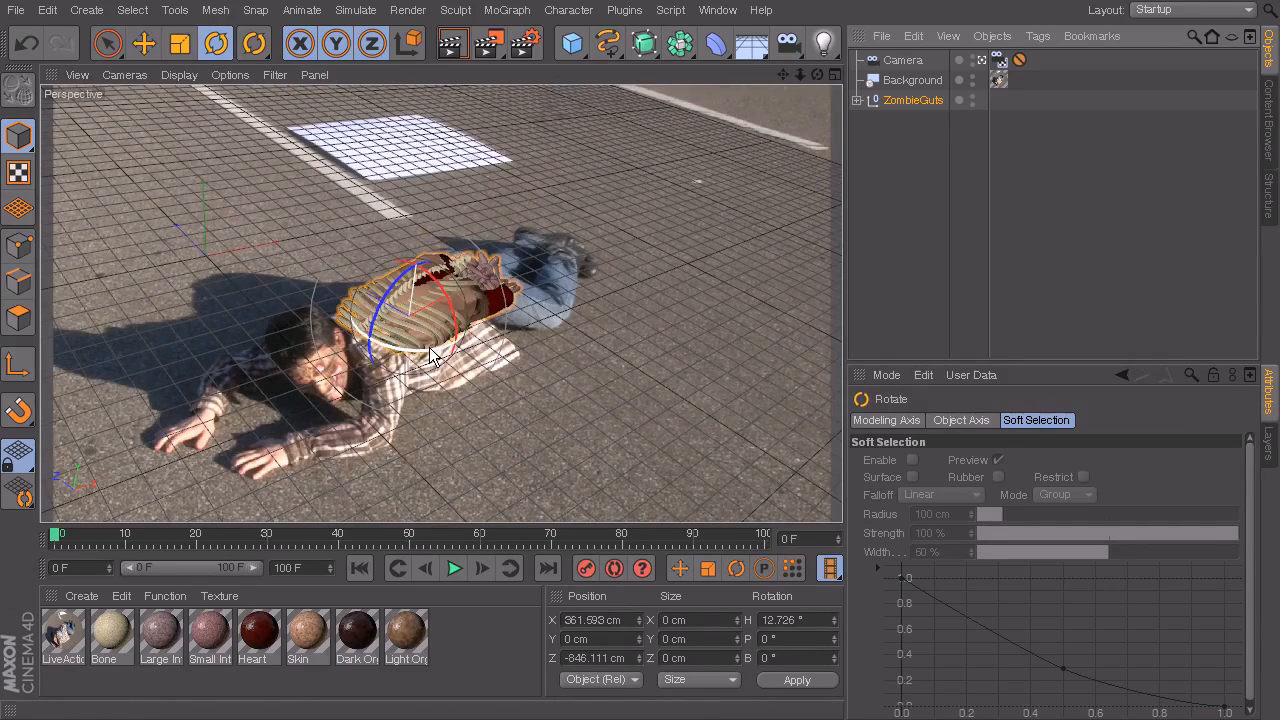
drag(430, 355, 463, 281)
key(e)
key(ctrl+z)
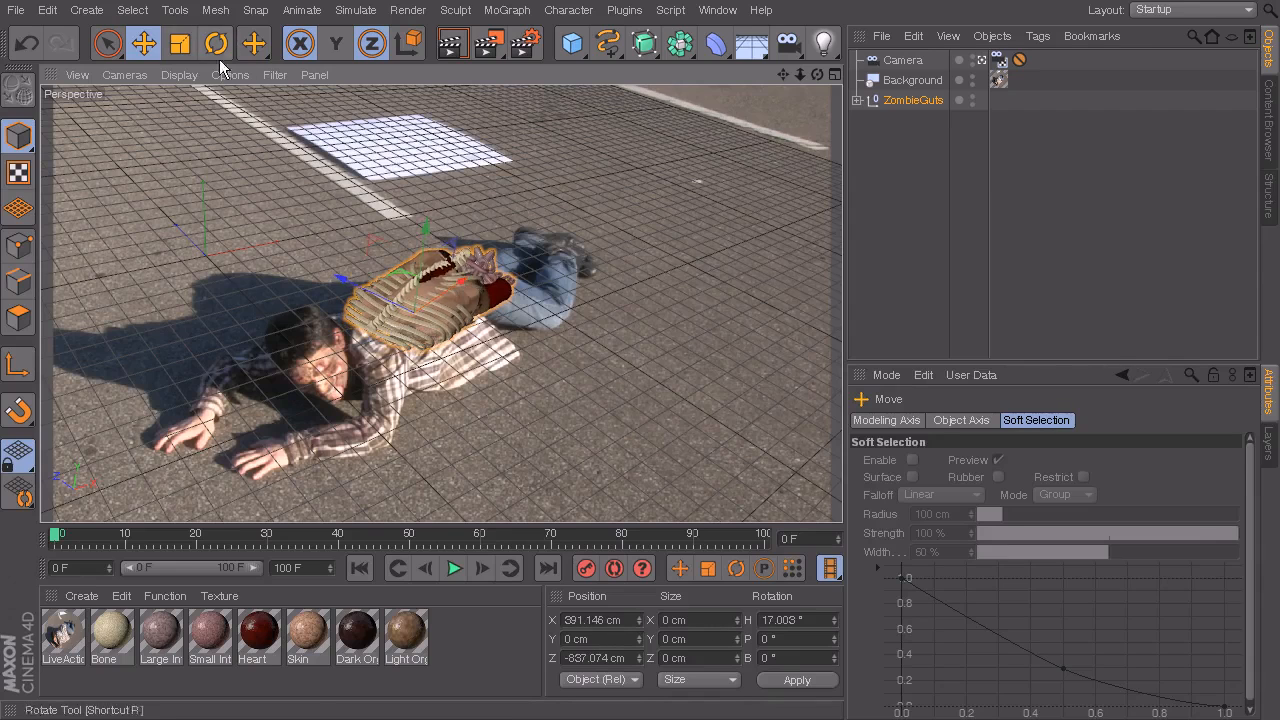
- Rotate ZombieGuts back to a heading of about 14° and move it to about X 374 cm, Z -812 cm
click(217, 44)
drag(457, 346, 453, 341)
click(144, 44)
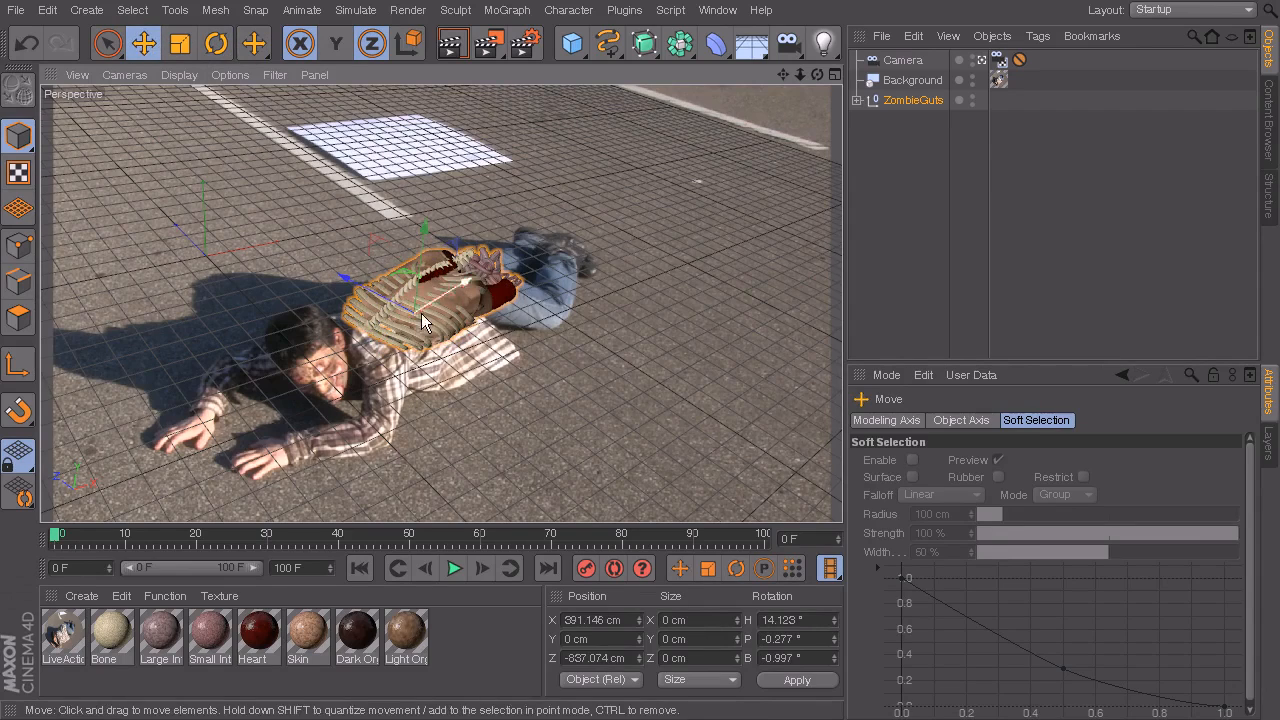
drag(399, 305, 451, 285)
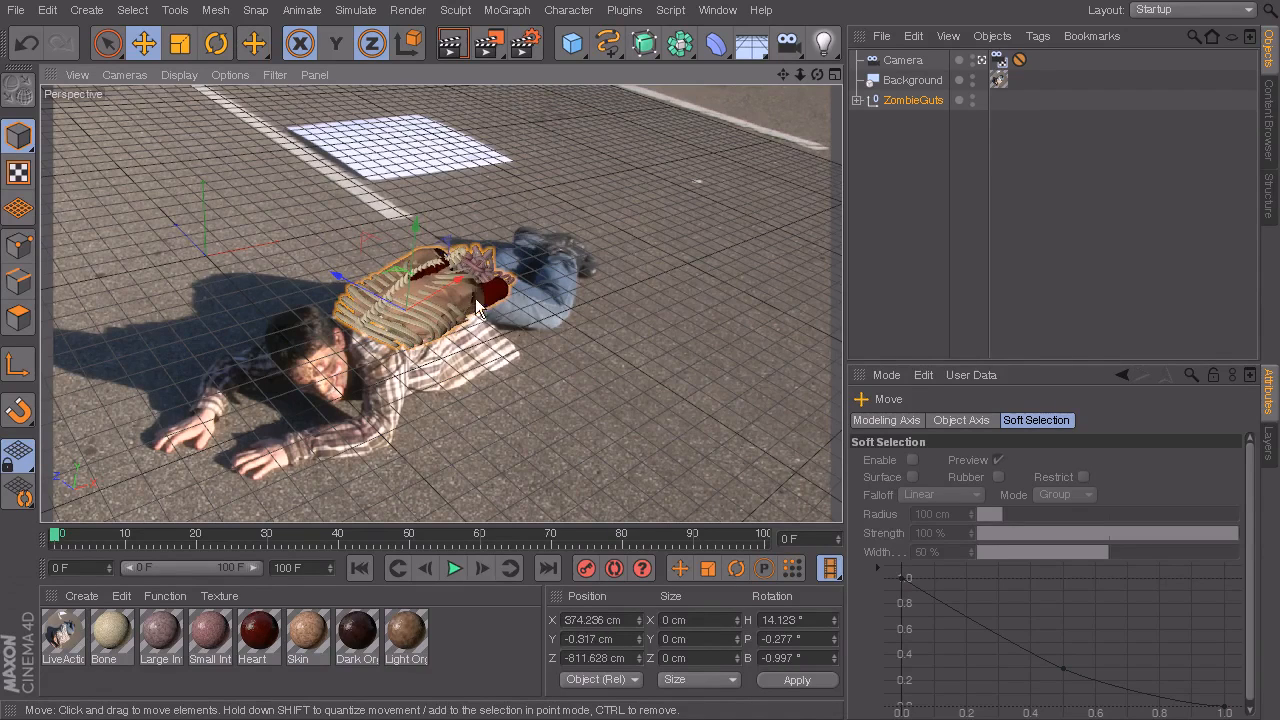
- Temporarily hide ZombieGuts to examine the man's body while scrubbing the background footage, and show it again
double_click(972, 97)
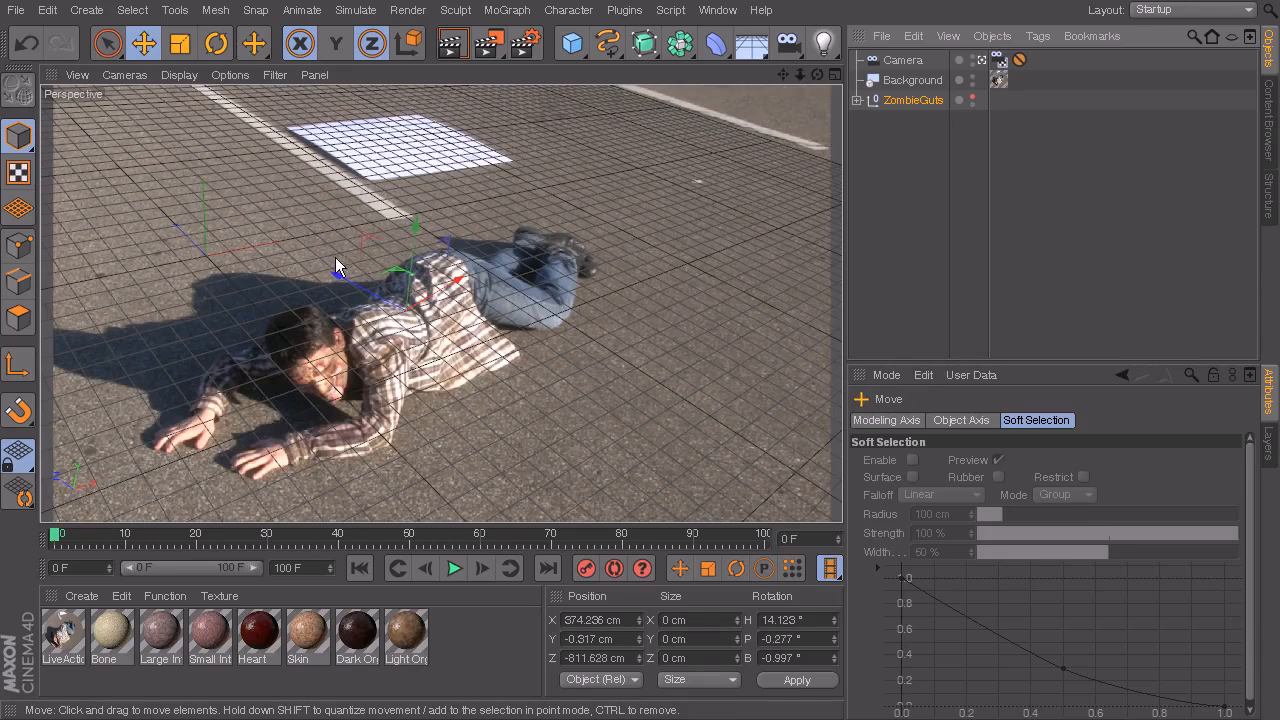
drag(109, 534, 12, 531)
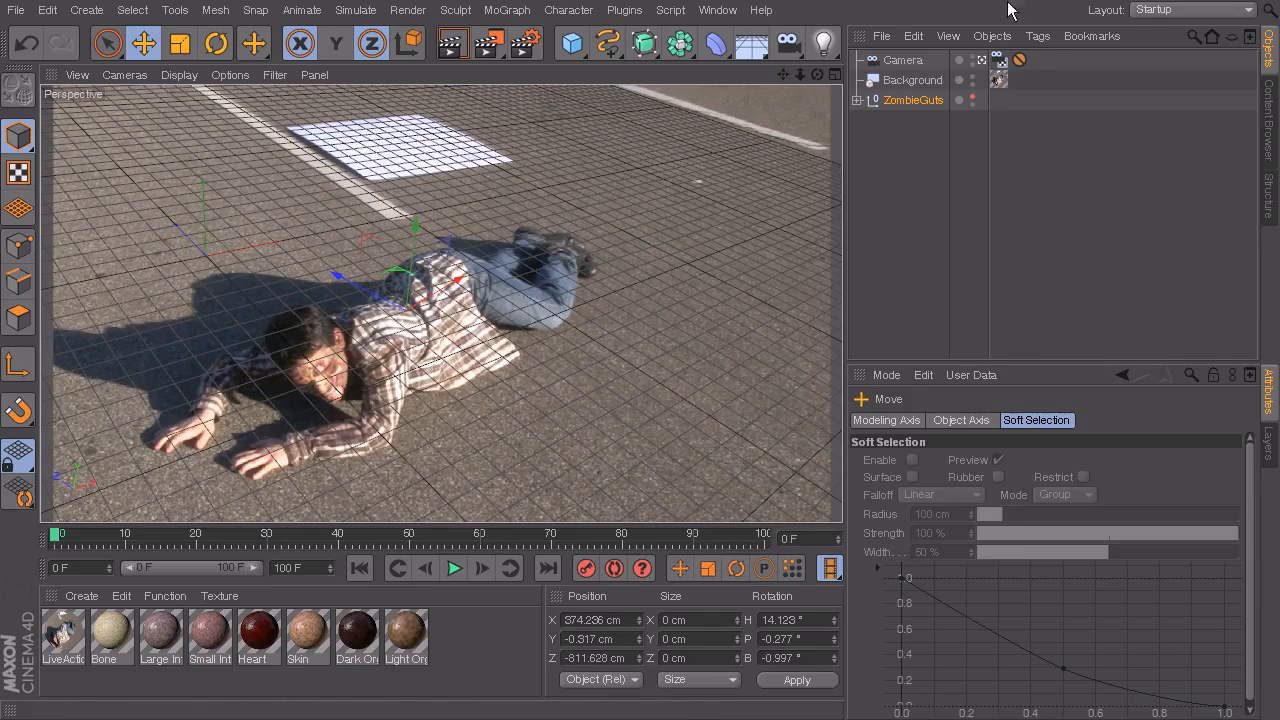
click(972, 98)
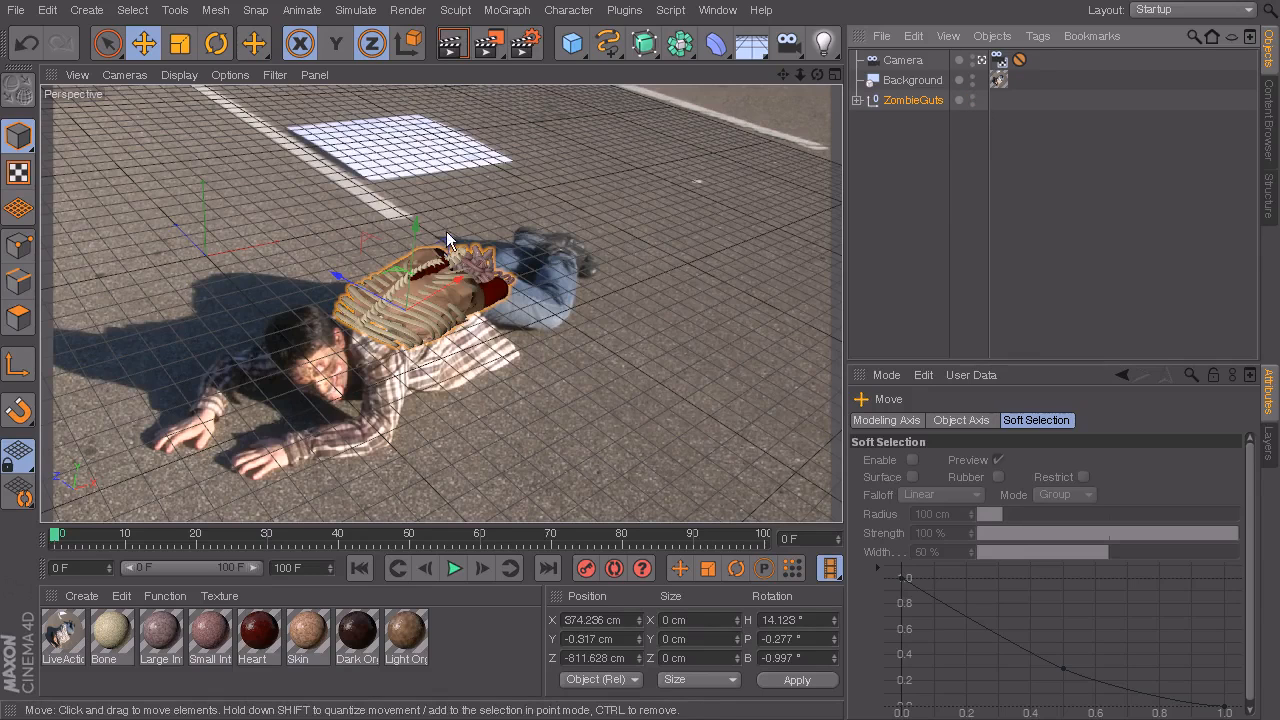
- Increase the heading of ZombieGuts slightly and reposition it over the torso at about X 380 cm, Z -822 cm
drag(414, 308, 446, 288)
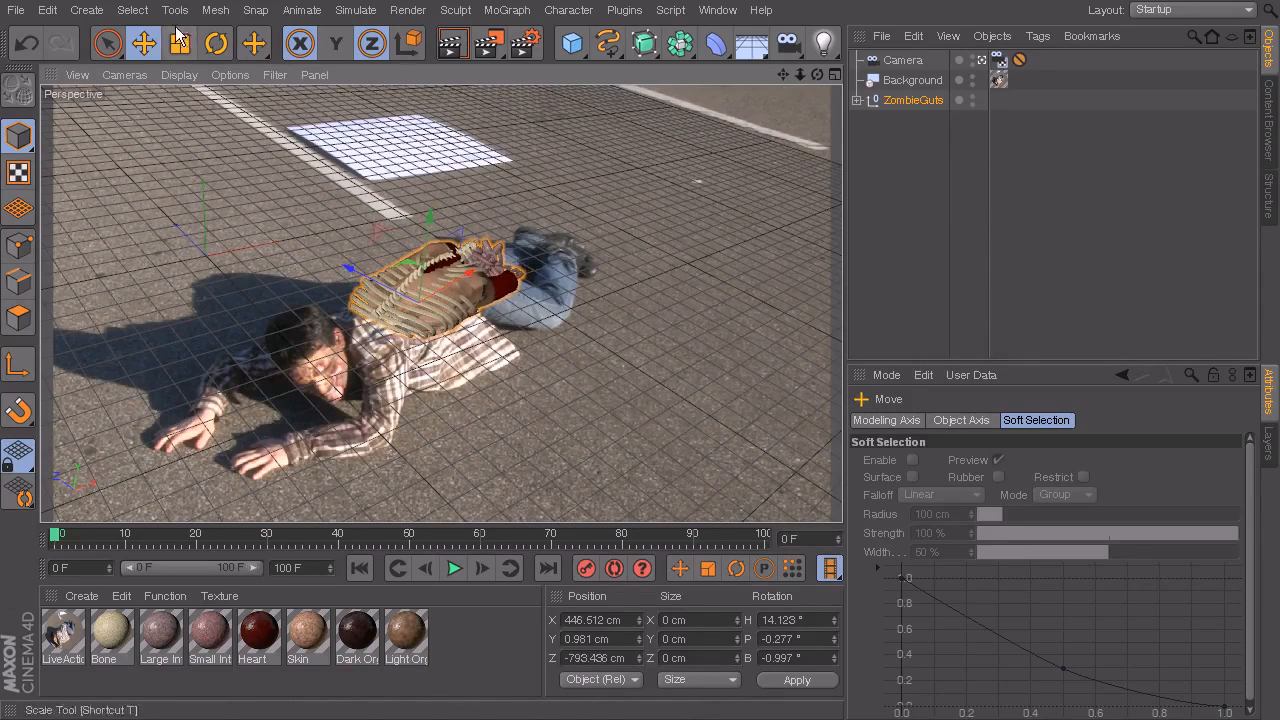
key(r)
drag(428, 341, 432, 345)
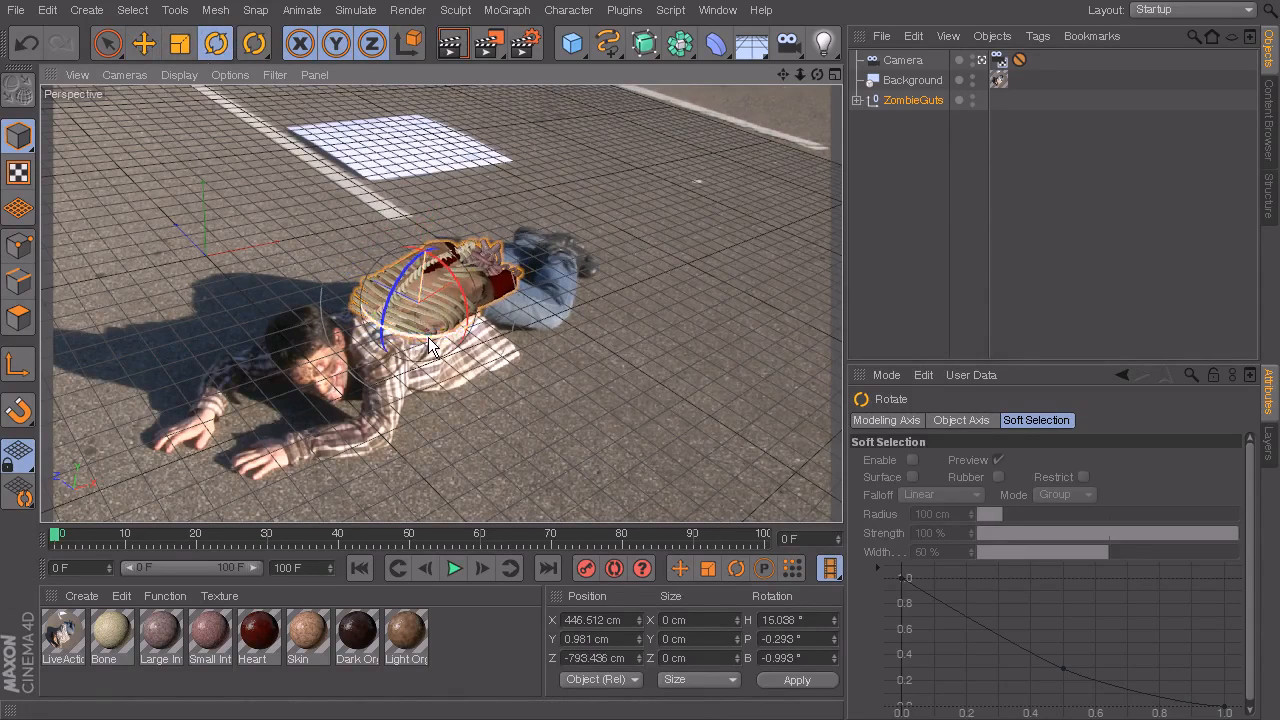
key(e)
key(y)
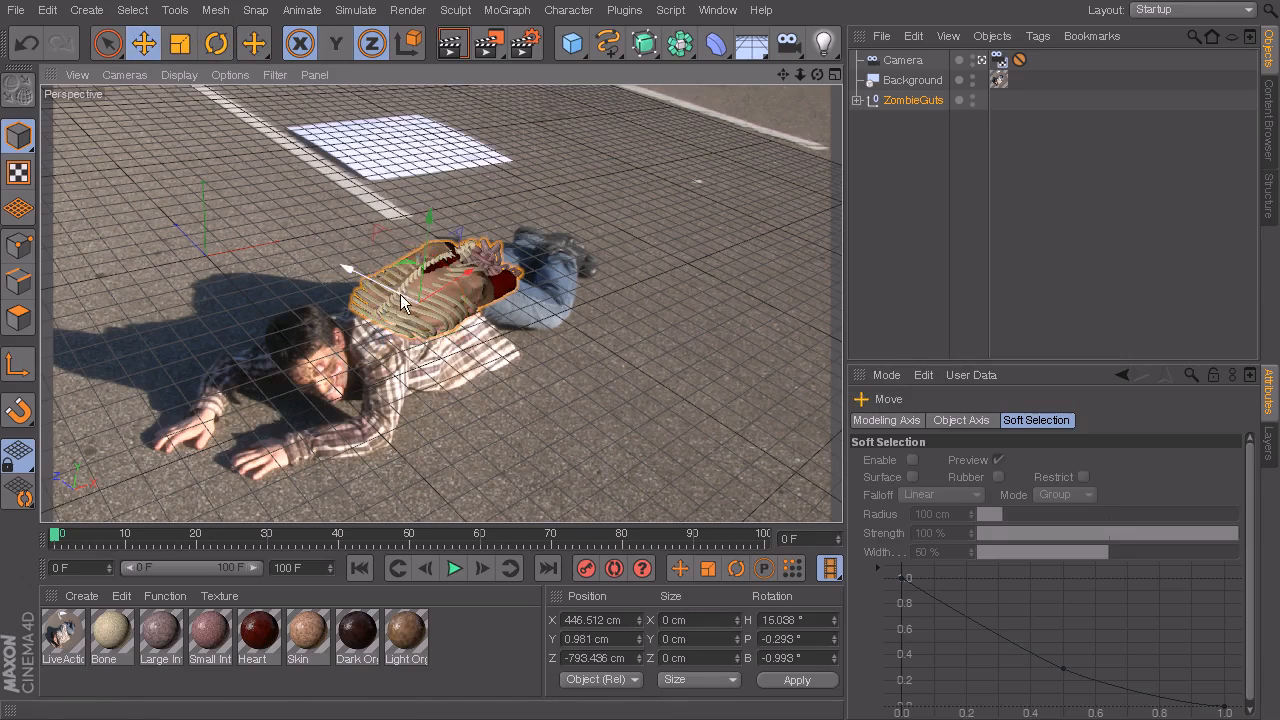
drag(434, 292, 424, 299)
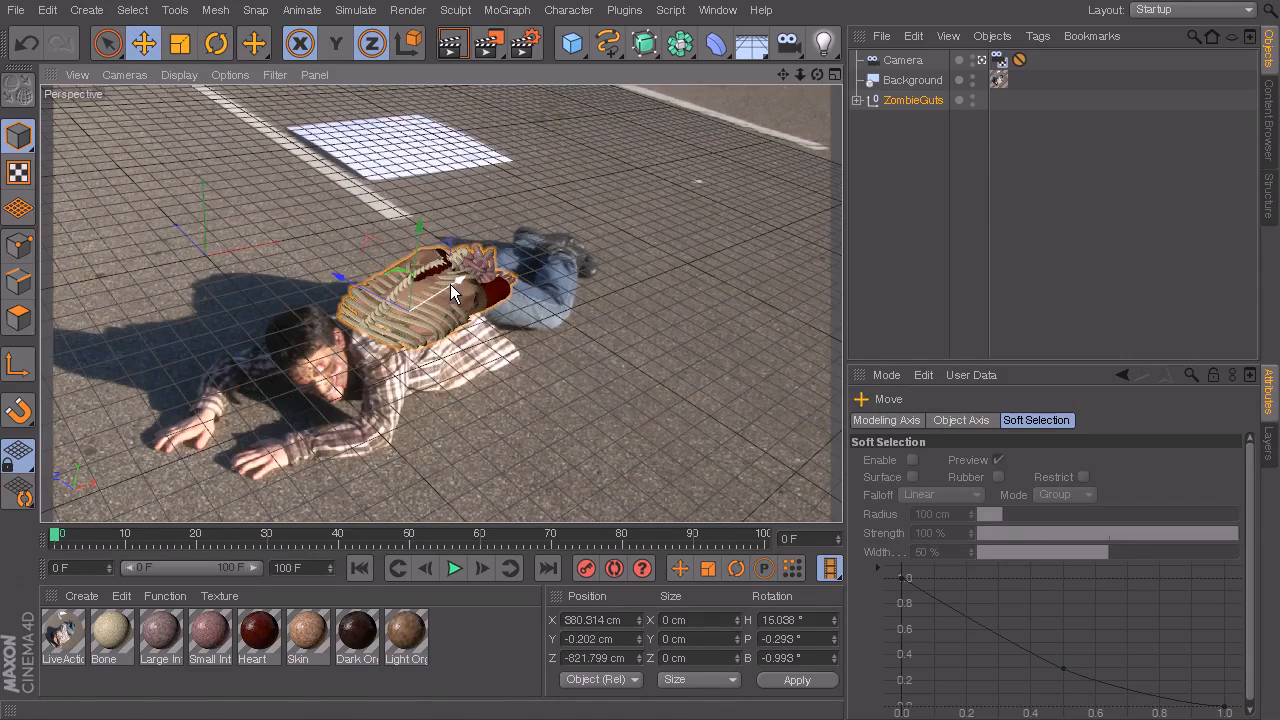
- Freeze all transformations of the ZombieGuts null so its current placement becomes the zero point for animation
middle_click(450, 284)
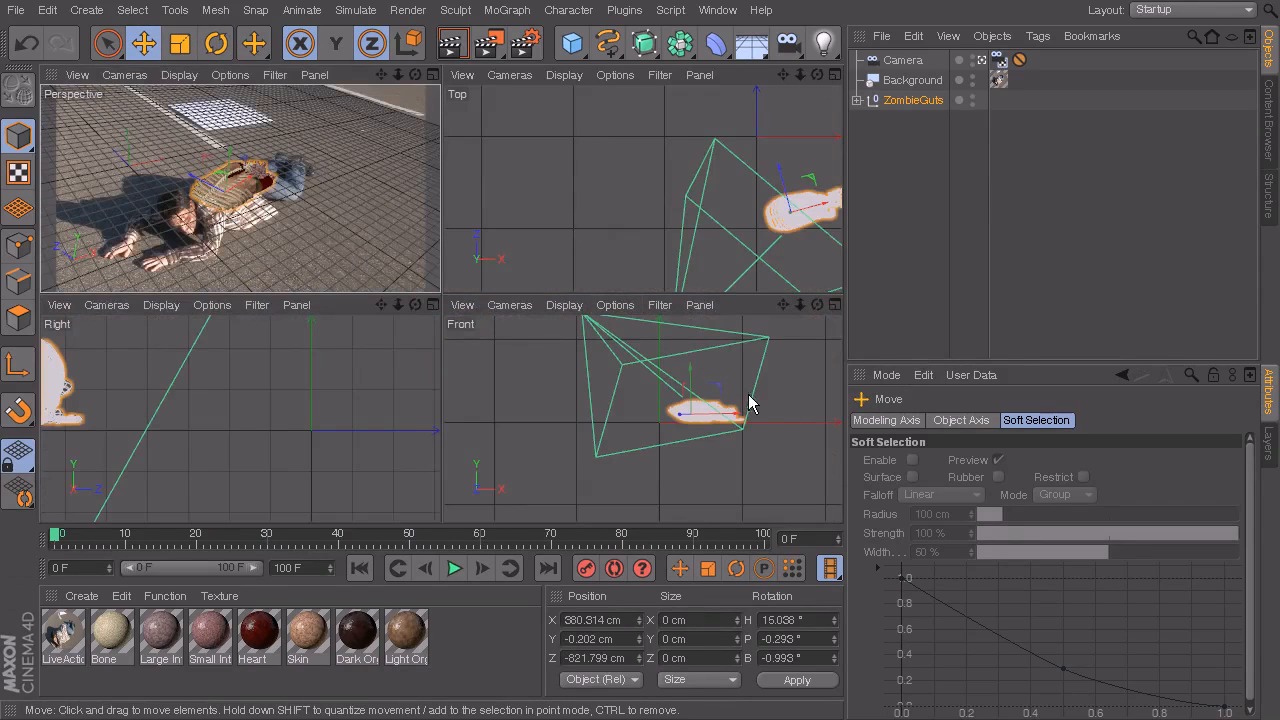
middle_click(258, 145)
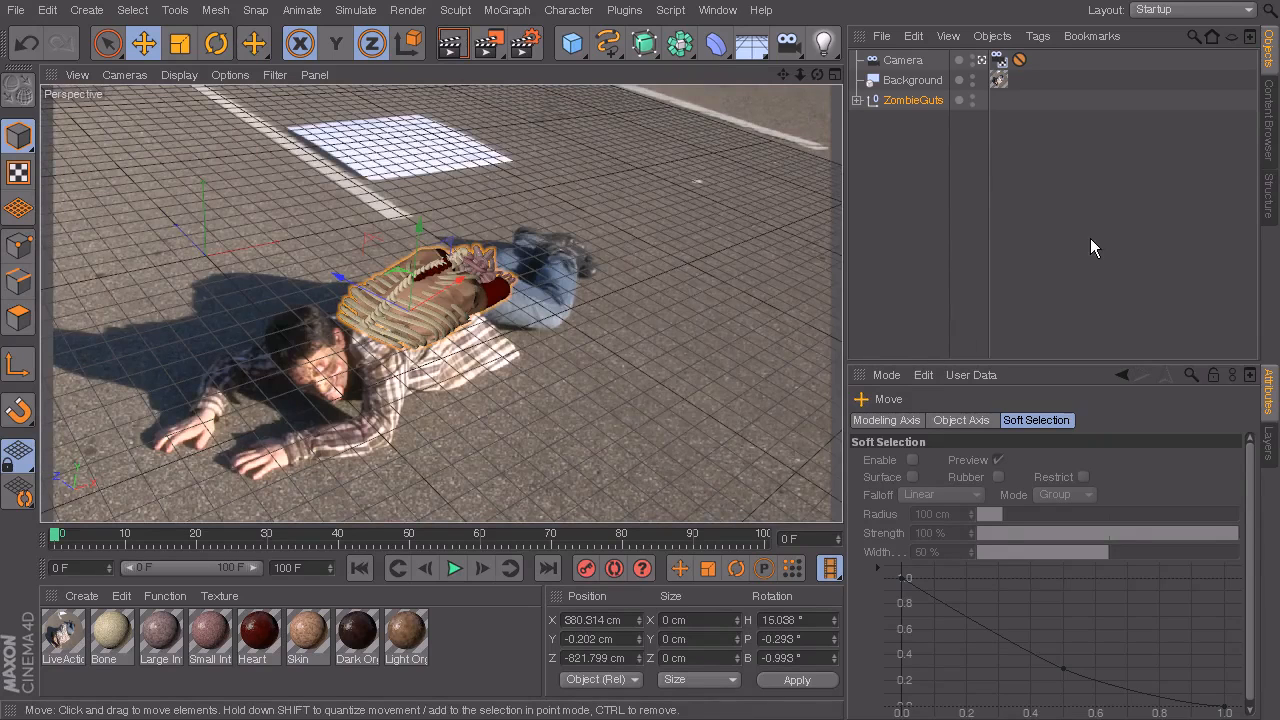
click(909, 104)
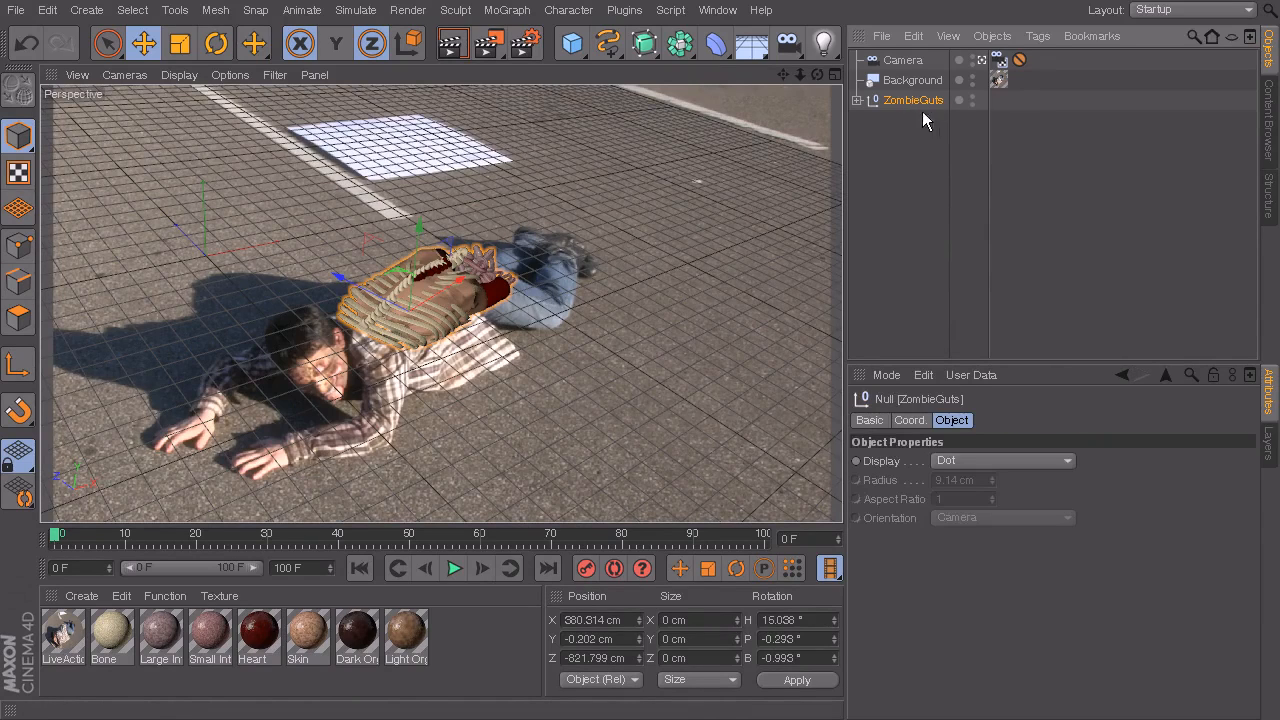
click(911, 420)
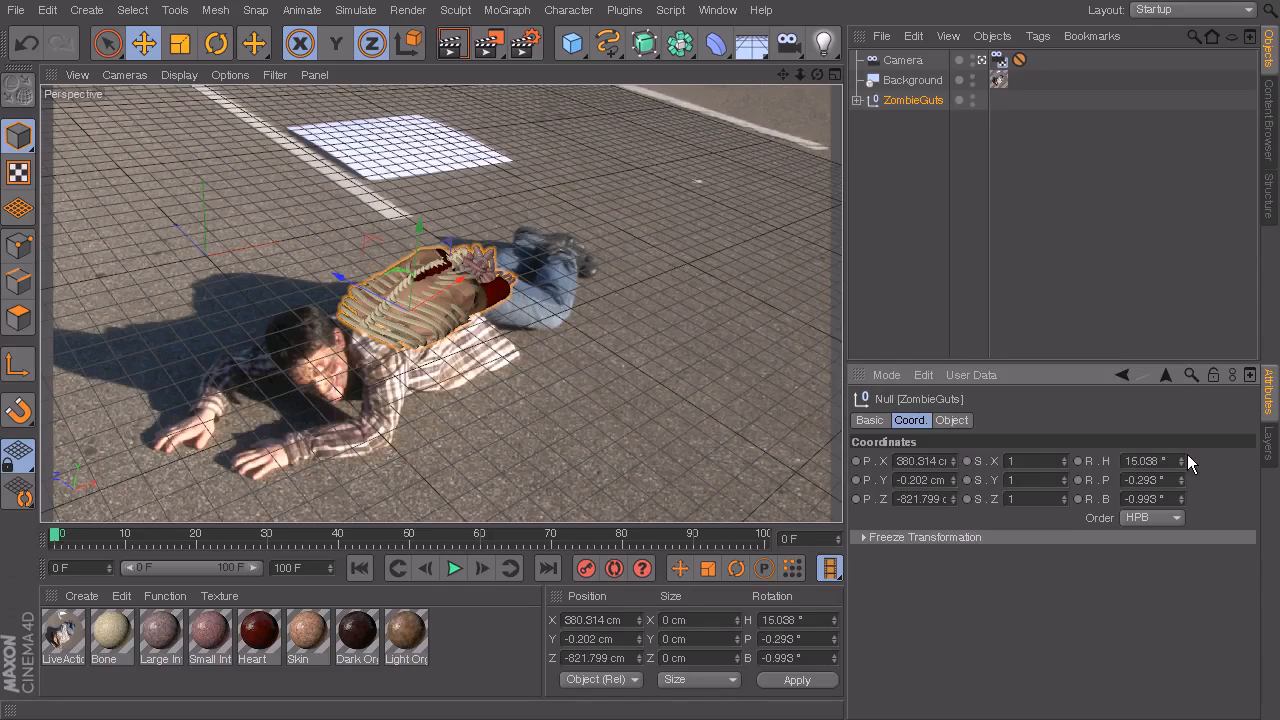
click(865, 537)
click(912, 557)
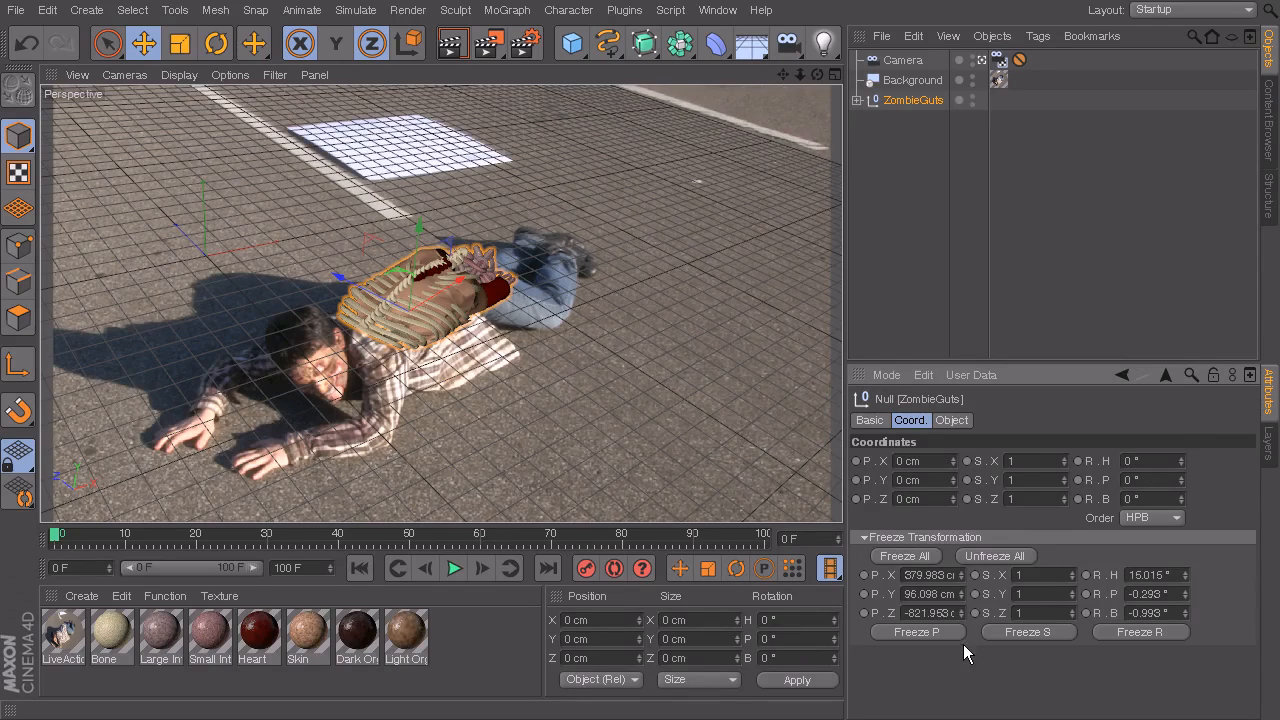
click(866, 538)
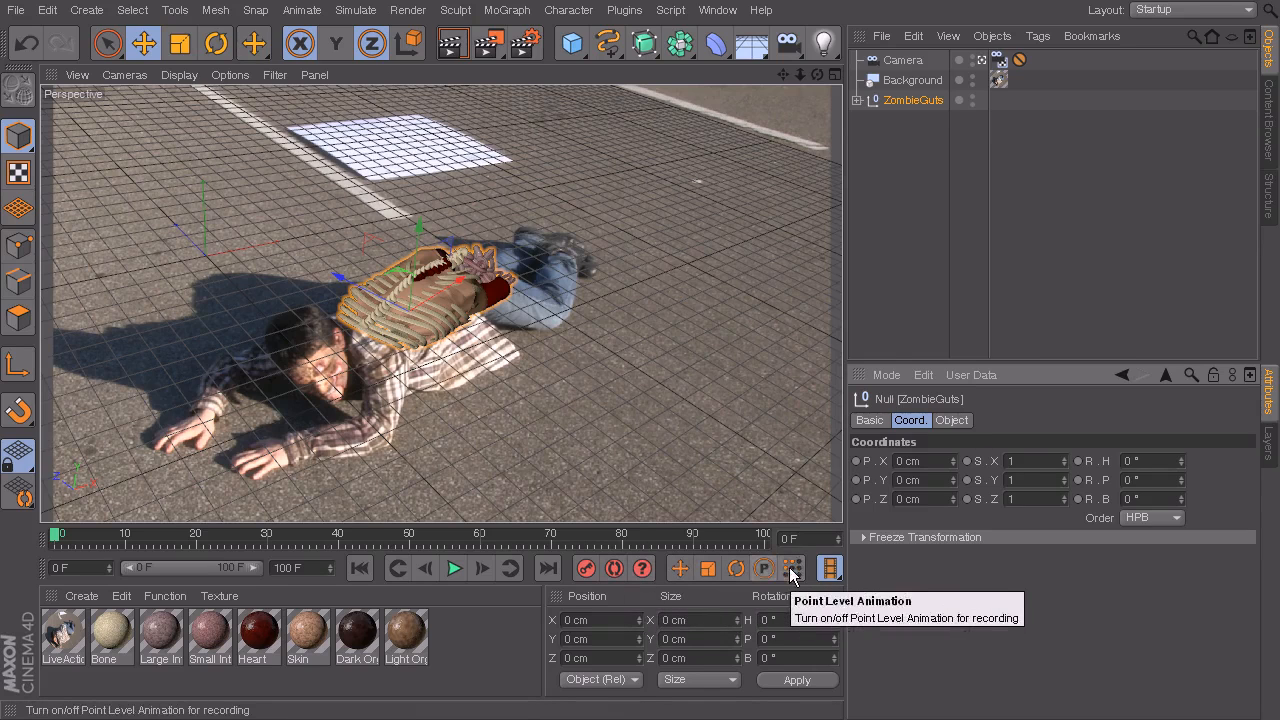
- Turn on position and rotation for recording, and record a keyframe for ZombieGuts at frame 0
click(679, 569)
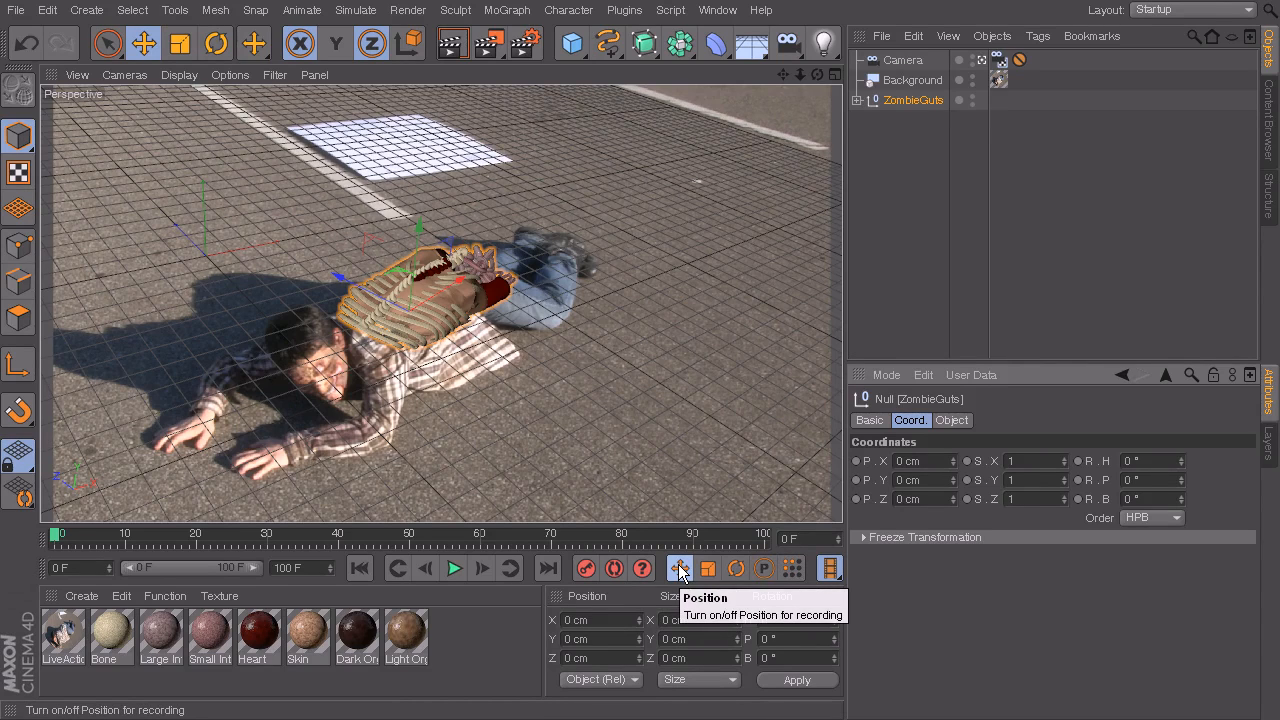
click(736, 569)
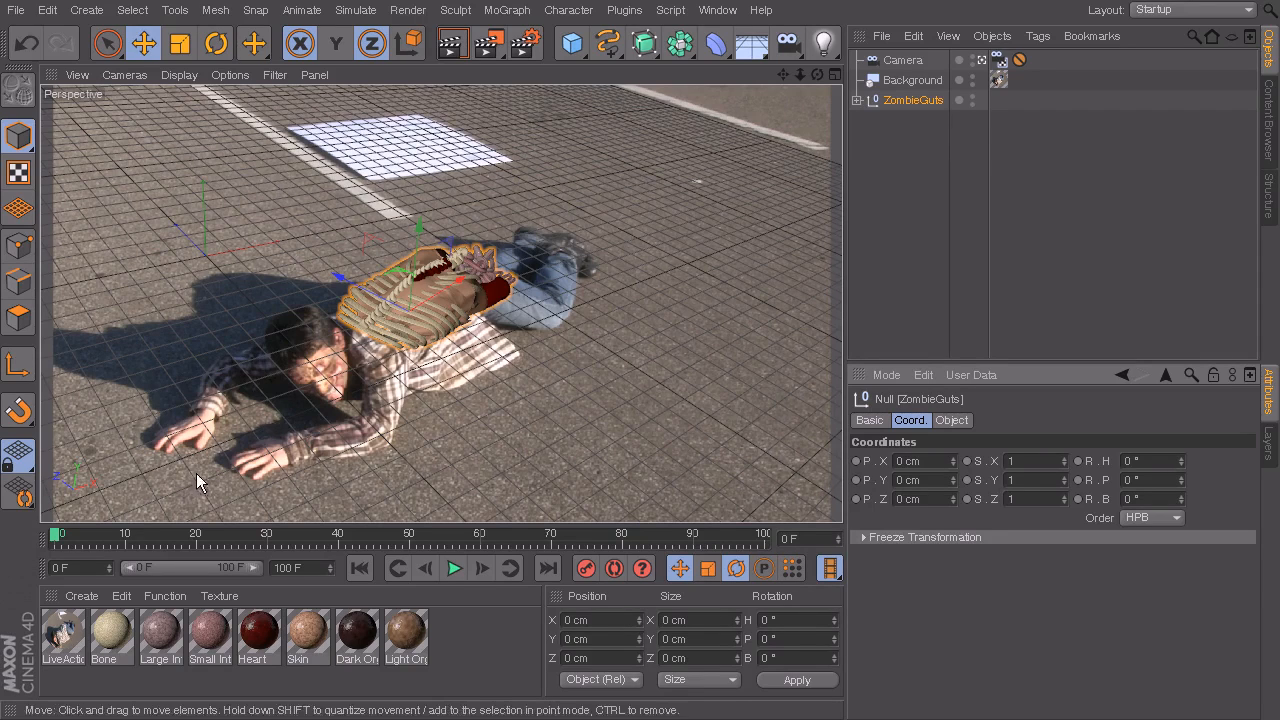
click(586, 569)
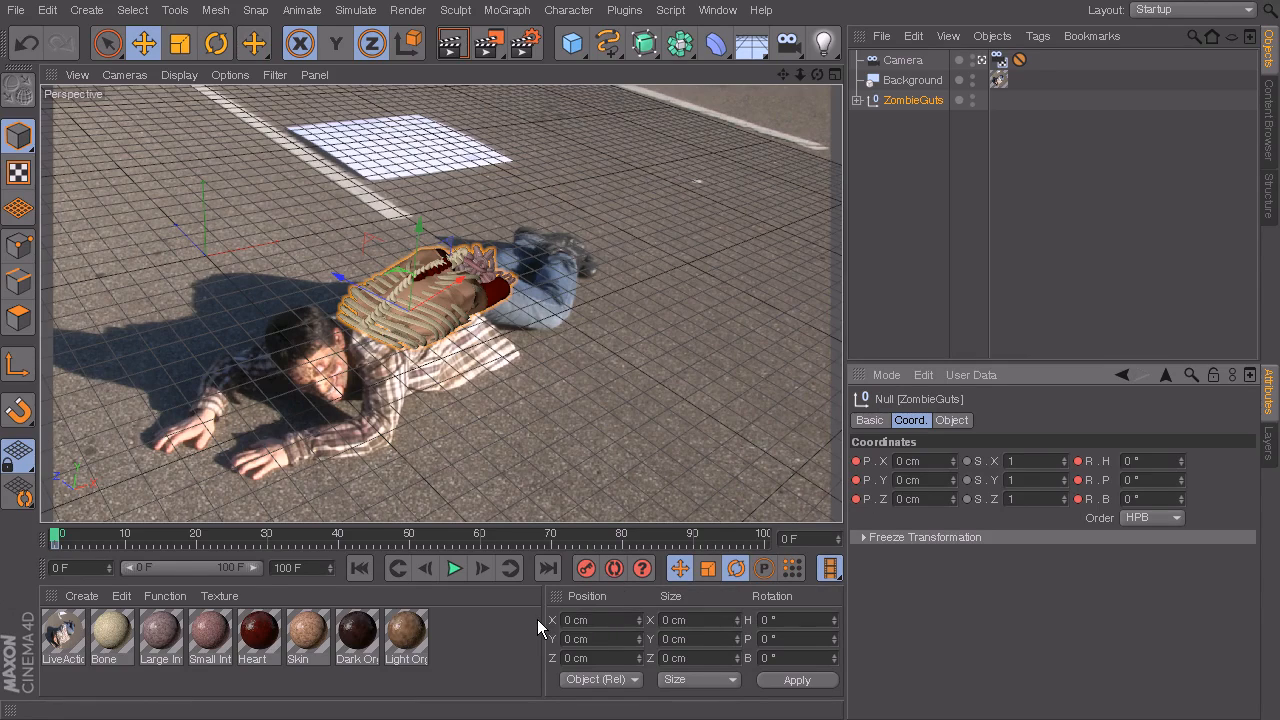
- Enable autokeying and, at frame 14, rotate ZombieGuts to a heading of about -8.4° and move it to about X -64 cm, Z 9 cm
click(613, 568)
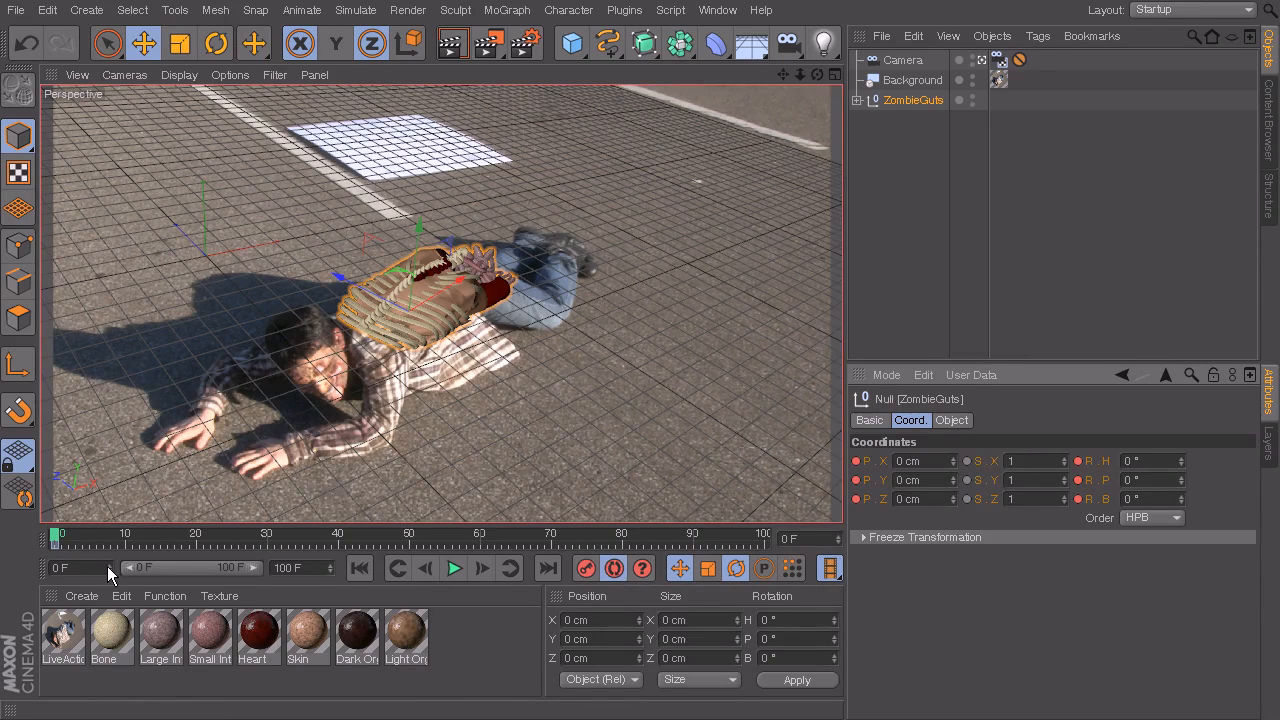
click(62, 538)
drag(63, 538, 157, 535)
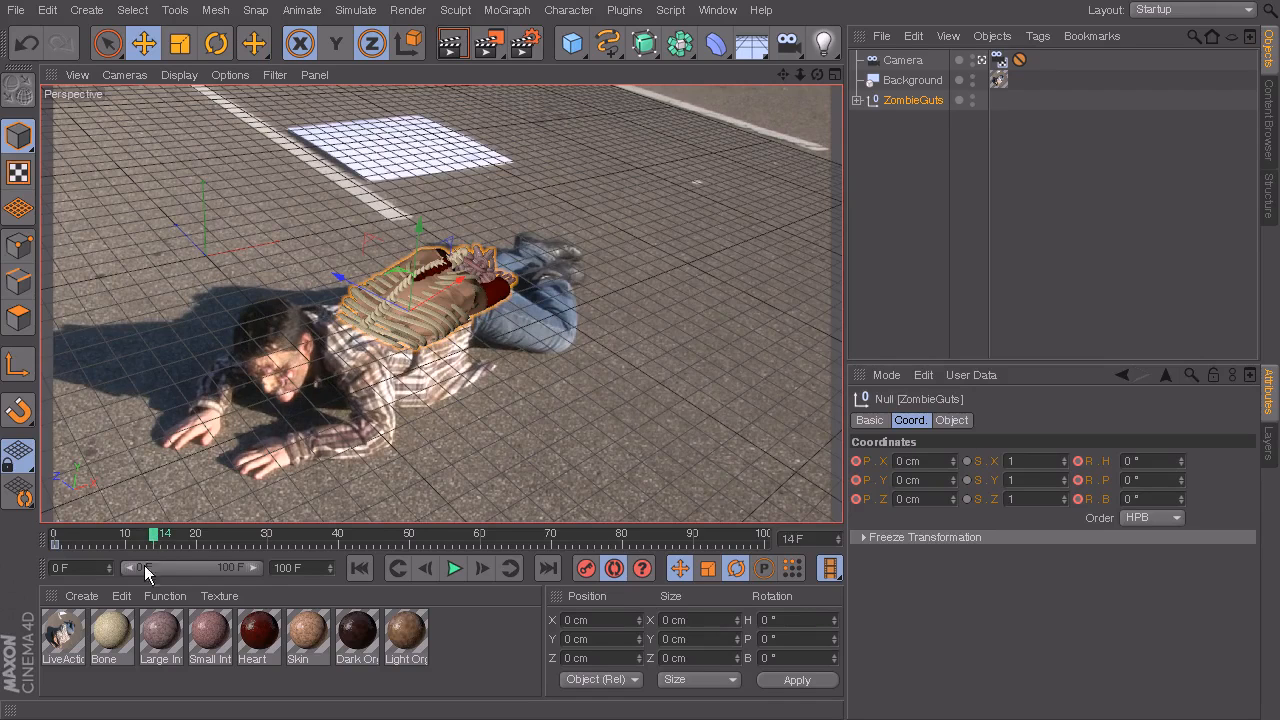
click(216, 43)
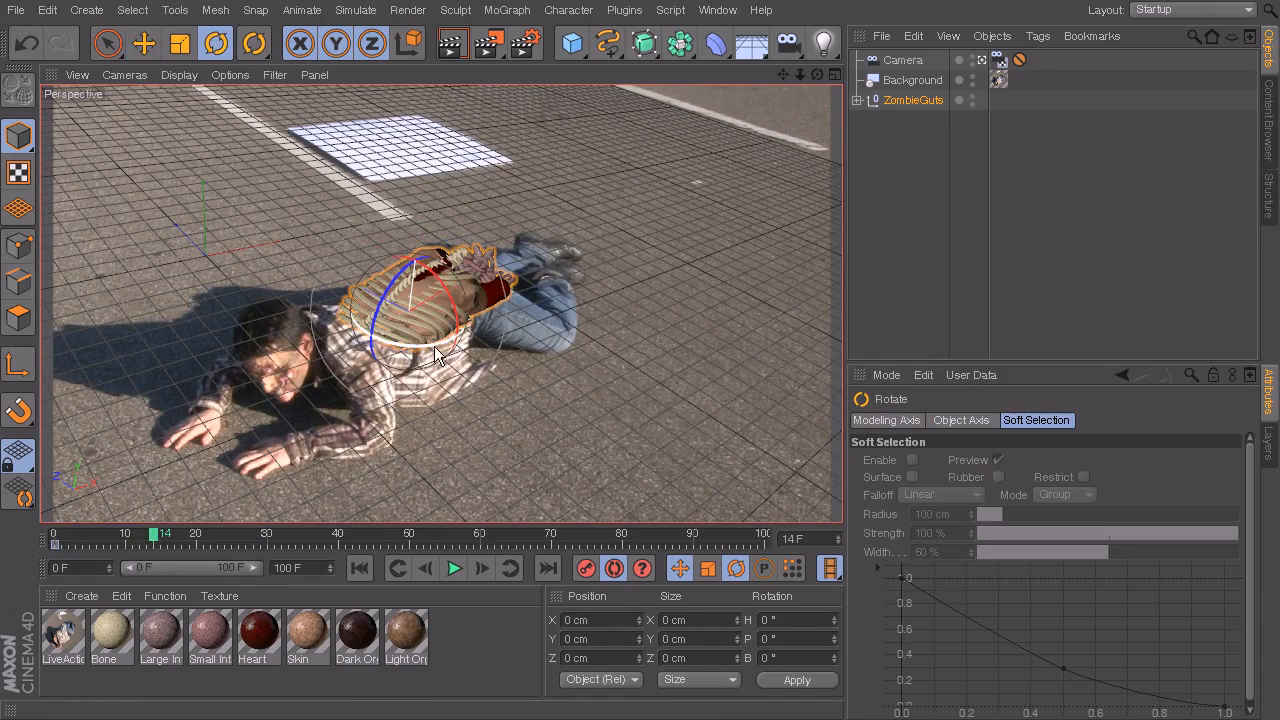
drag(432, 338, 424, 345)
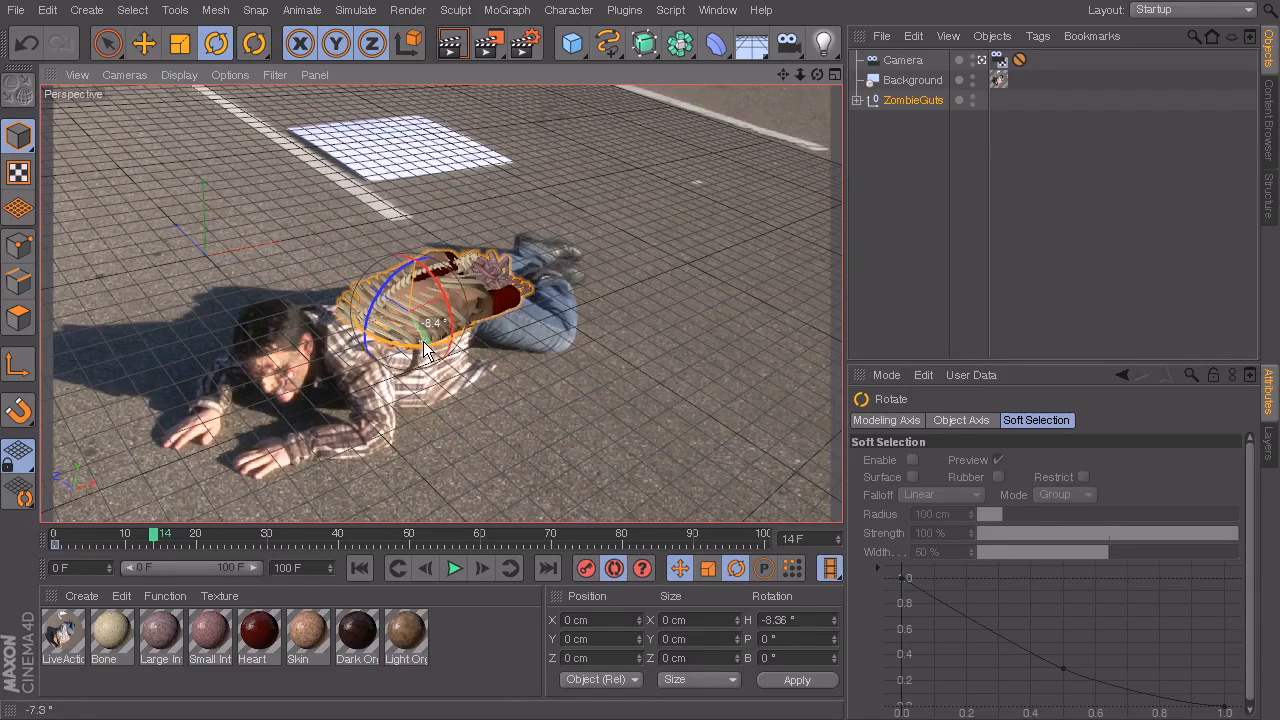
click(143, 43)
drag(473, 282, 452, 288)
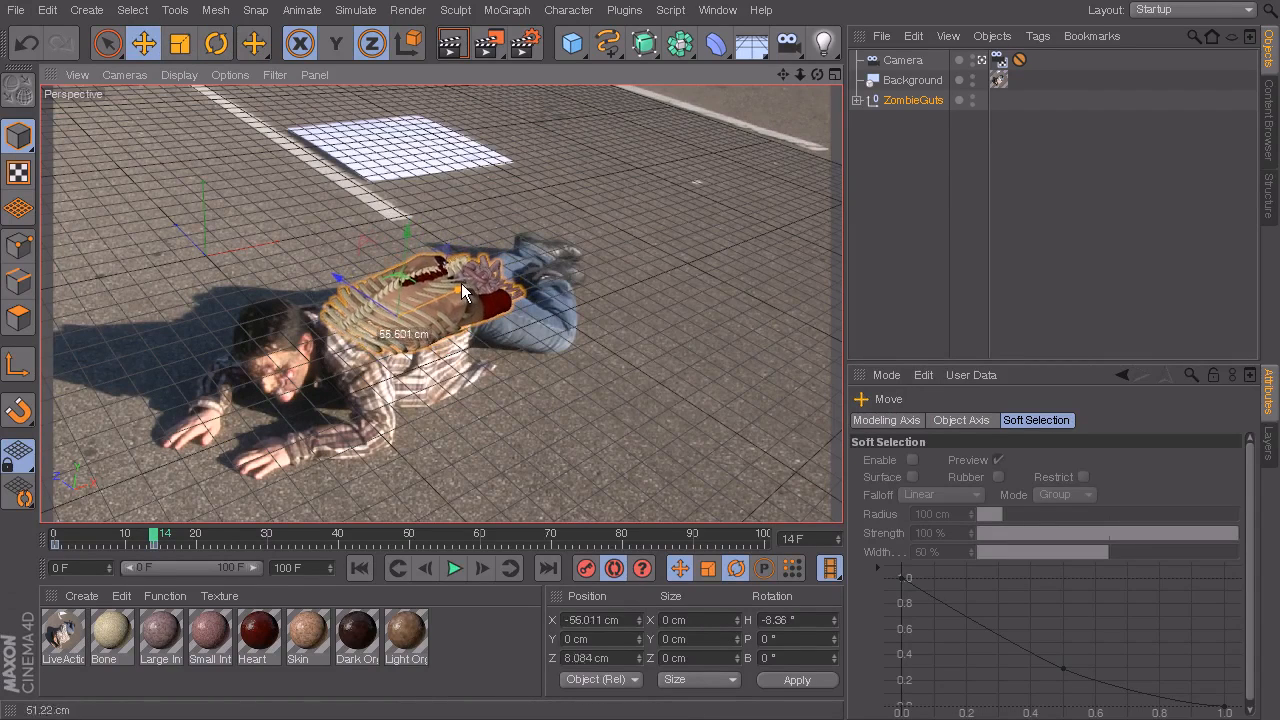
- Nudge ZombieGuts along its X axis at frame 5, and at frame 24 set it to about X -188 cm, Z 28 cm, heading -21°
drag(153, 537, 90, 553)
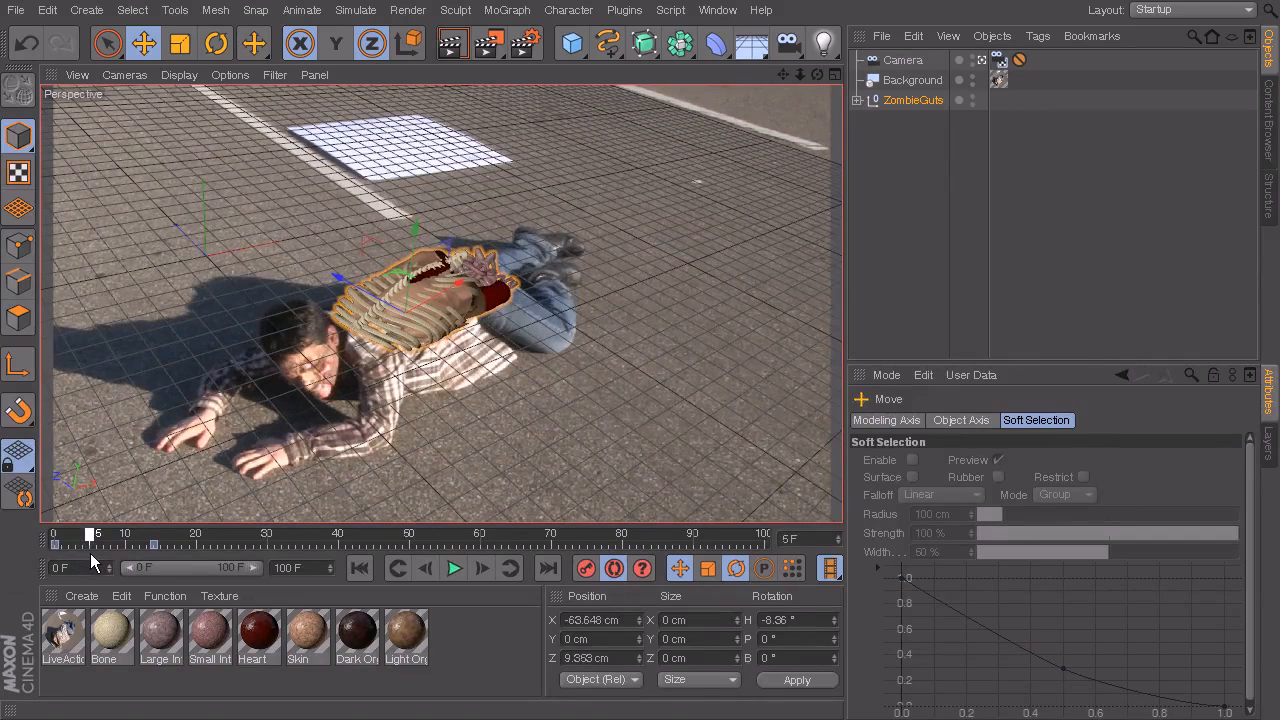
drag(459, 285, 461, 285)
drag(96, 539, 226, 539)
drag(464, 288, 437, 301)
click(218, 45)
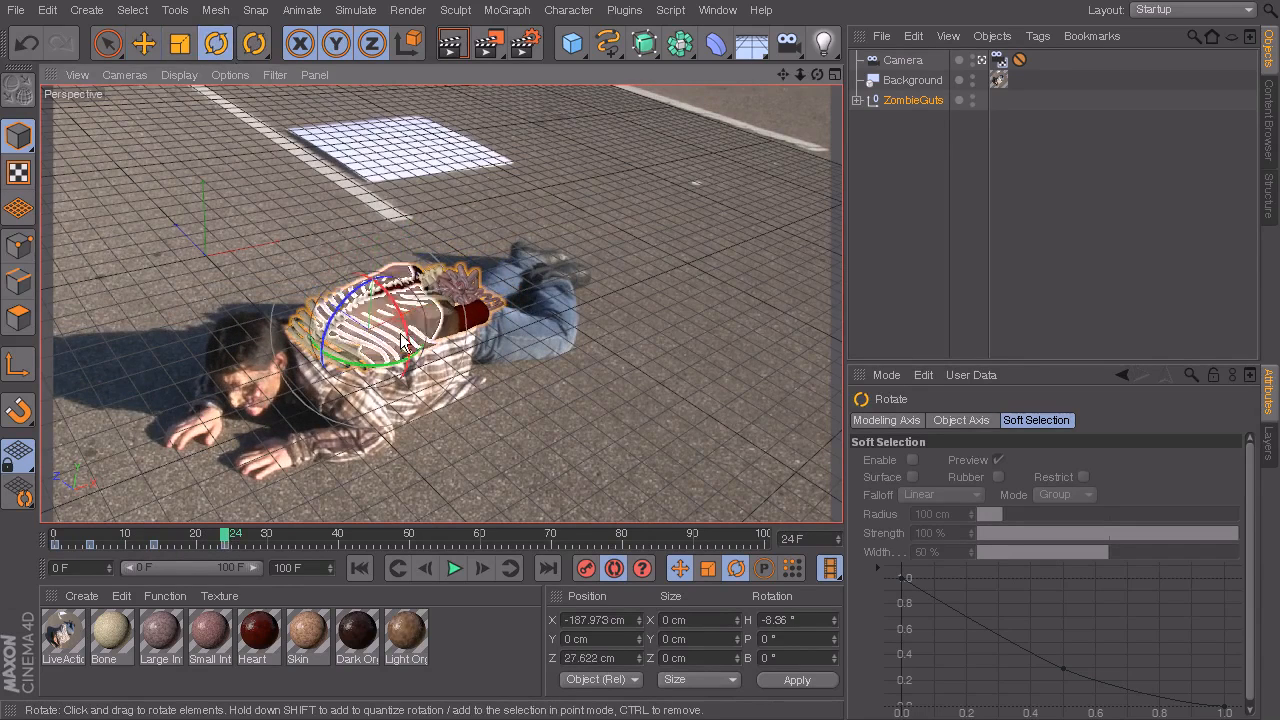
drag(386, 361, 363, 359)
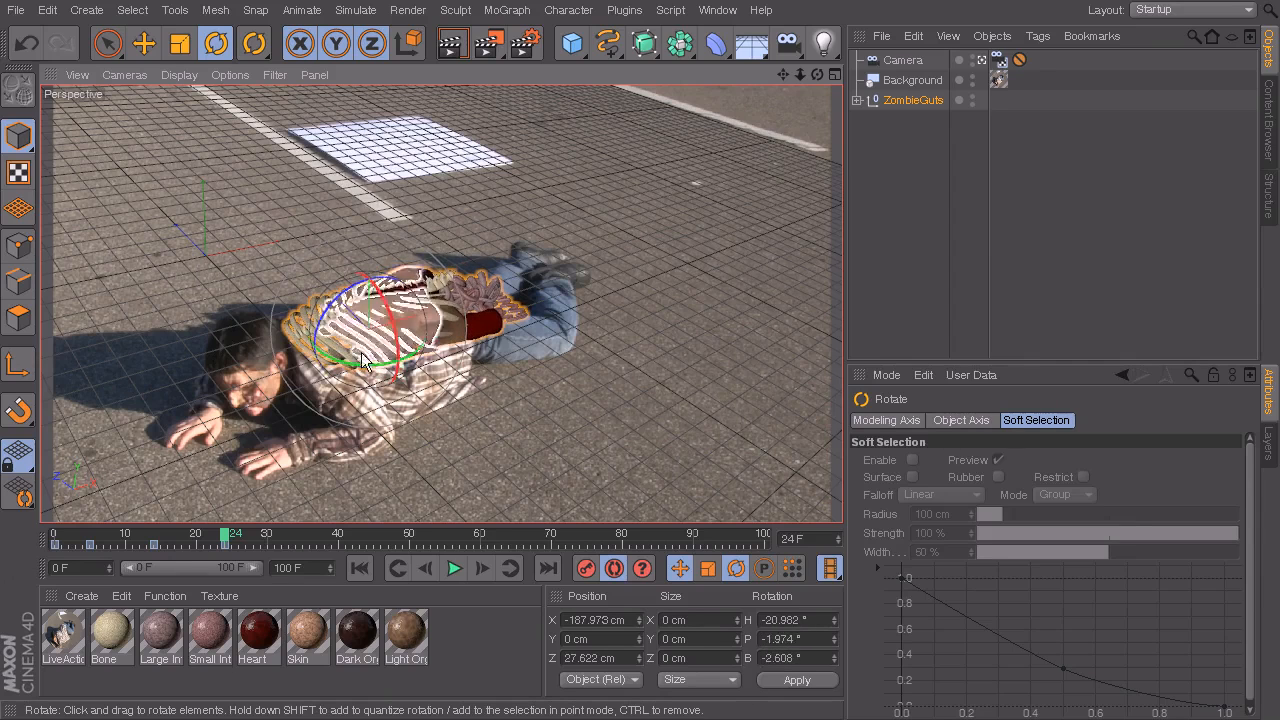
- At frame 55, move ZombieGuts along its X axis to about X -205 cm, Z 34 cm to follow the torso
click(140, 45)
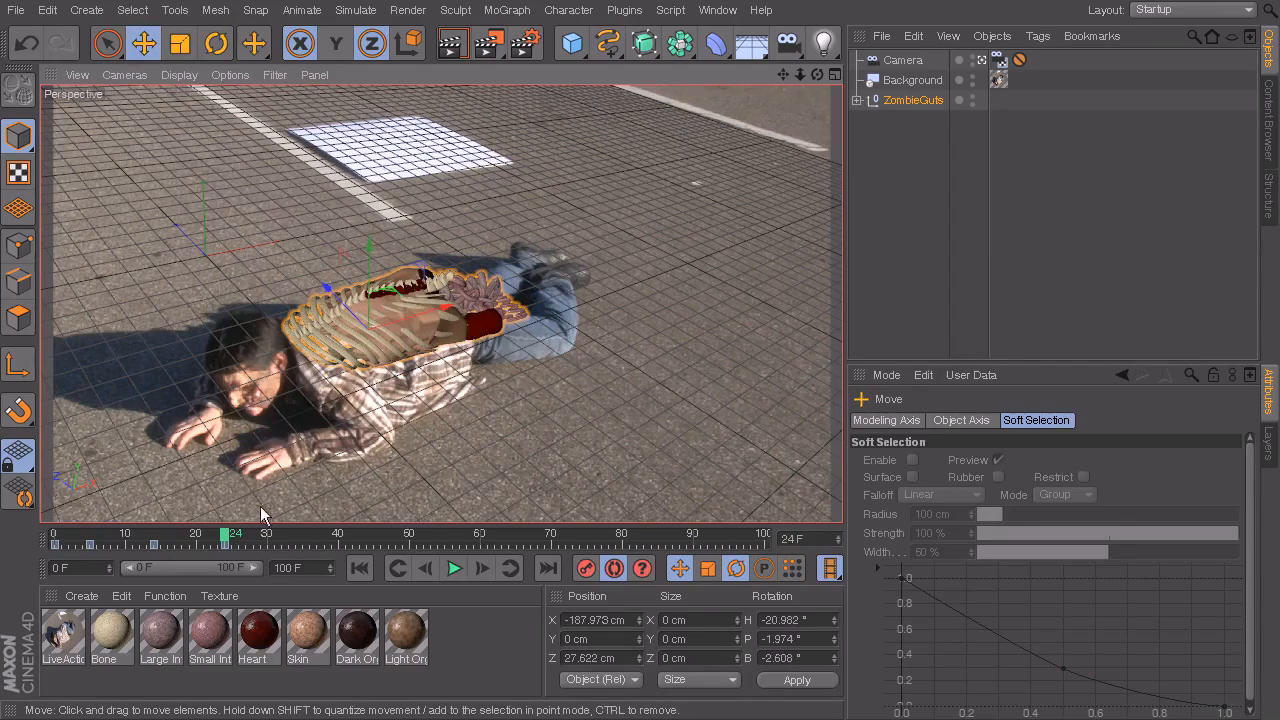
mouse_move(224, 538)
mouse_down()
mouse_move(10, 546)
mouse_move(215, 557)
mouse_move(229, 548)
mouse_move(37, 545)
mouse_move(245, 543)
mouse_move(18, 540)
mouse_move(227, 545)
mouse_up()
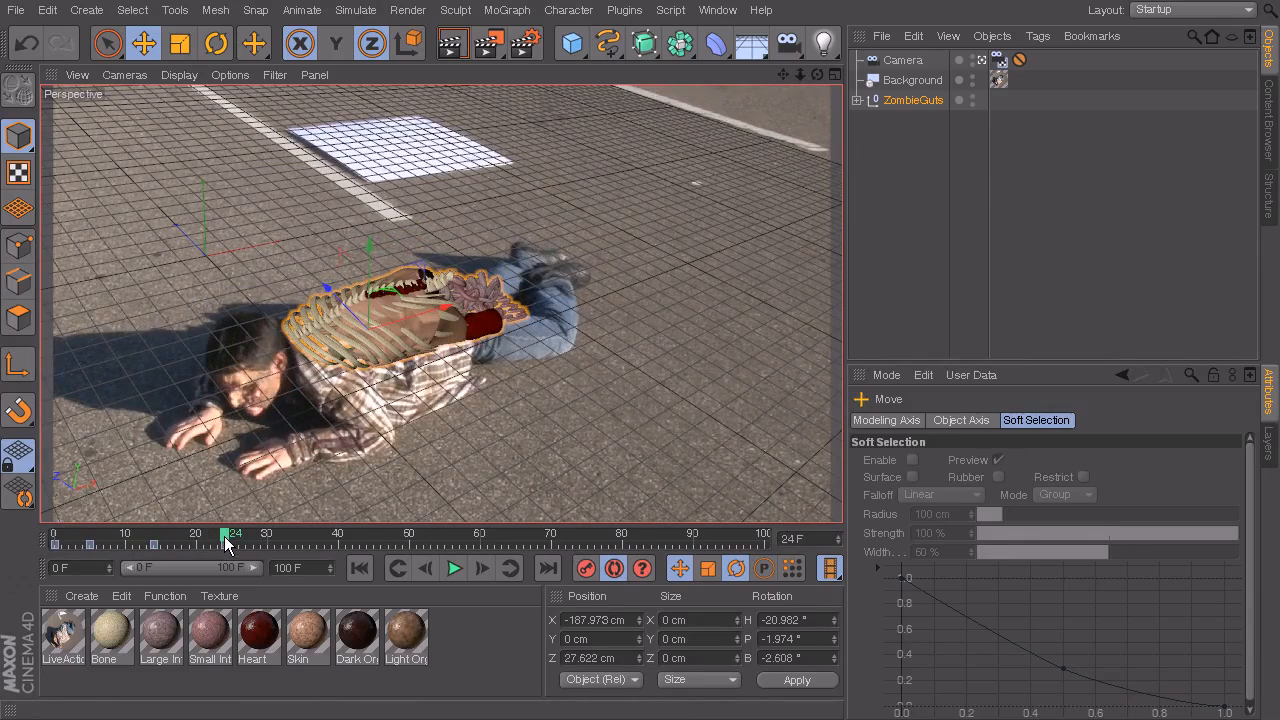
drag(227, 540, 445, 553)
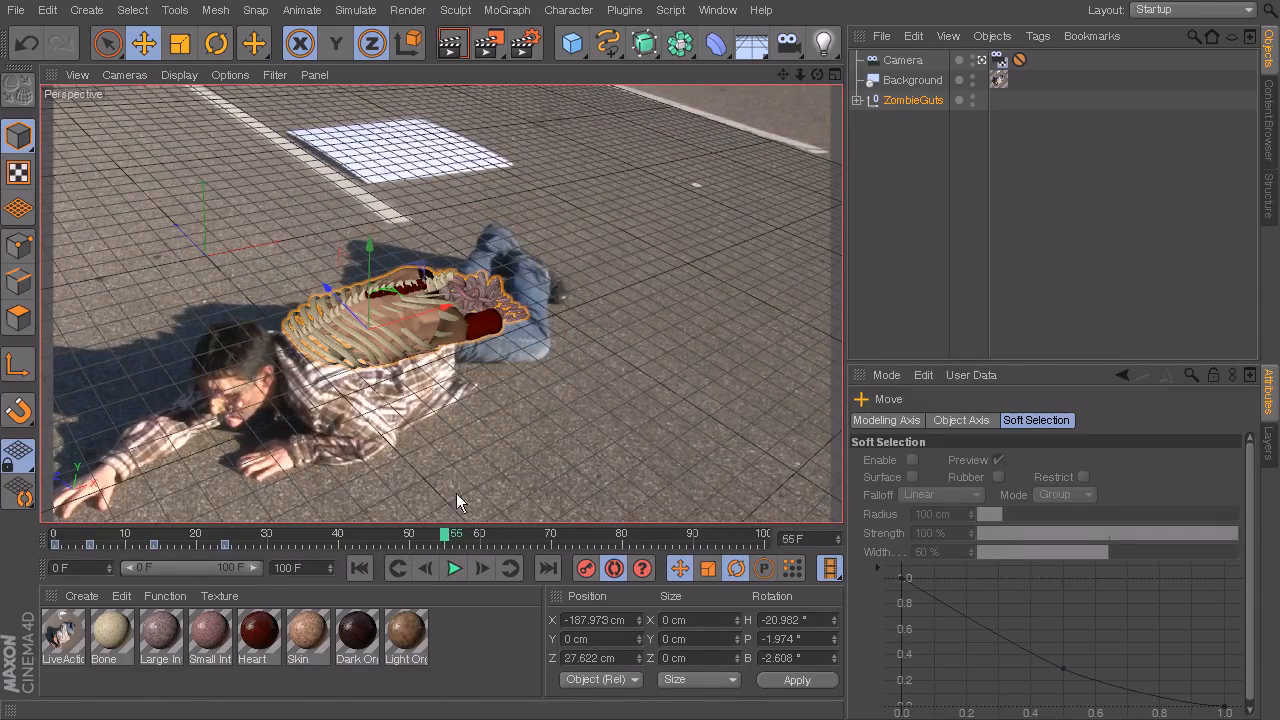
drag(448, 309, 440, 311)
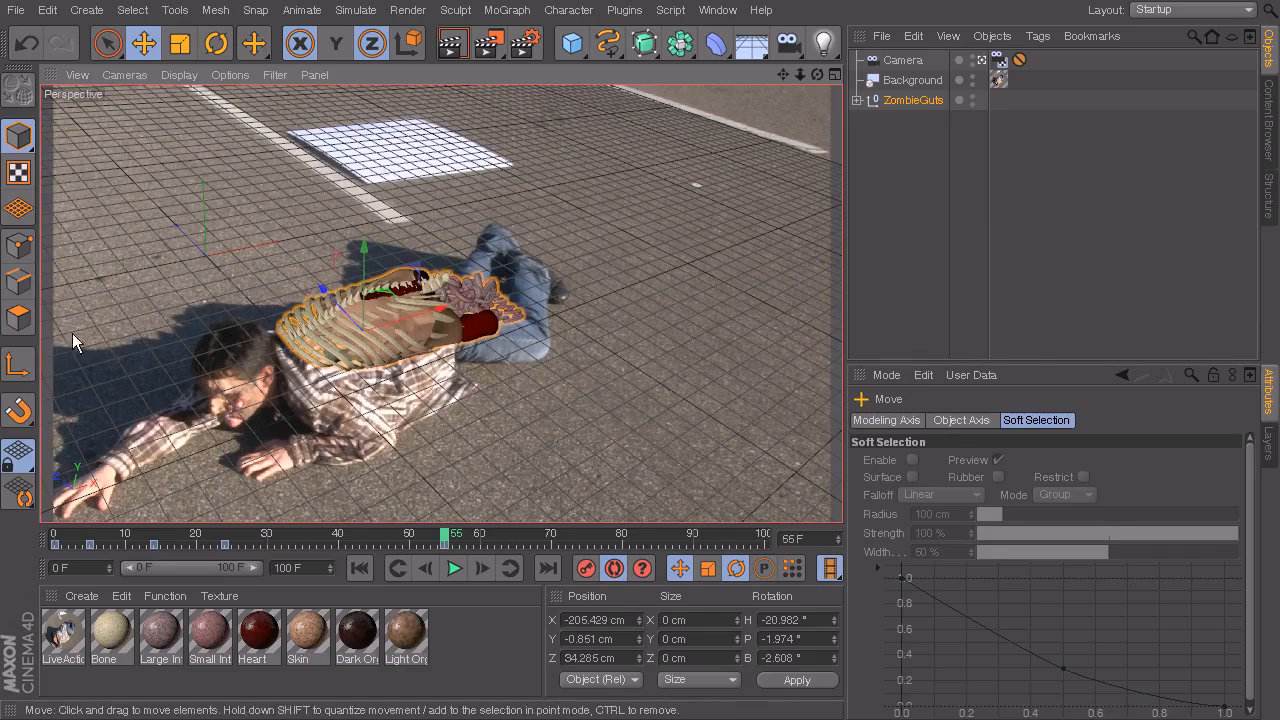
- Move ZombieGuts to about X -295 cm, Z 69 cm at frame 63, and to about X -299 cm, Z 70 cm at frame 67
drag(449, 537, 505, 539)
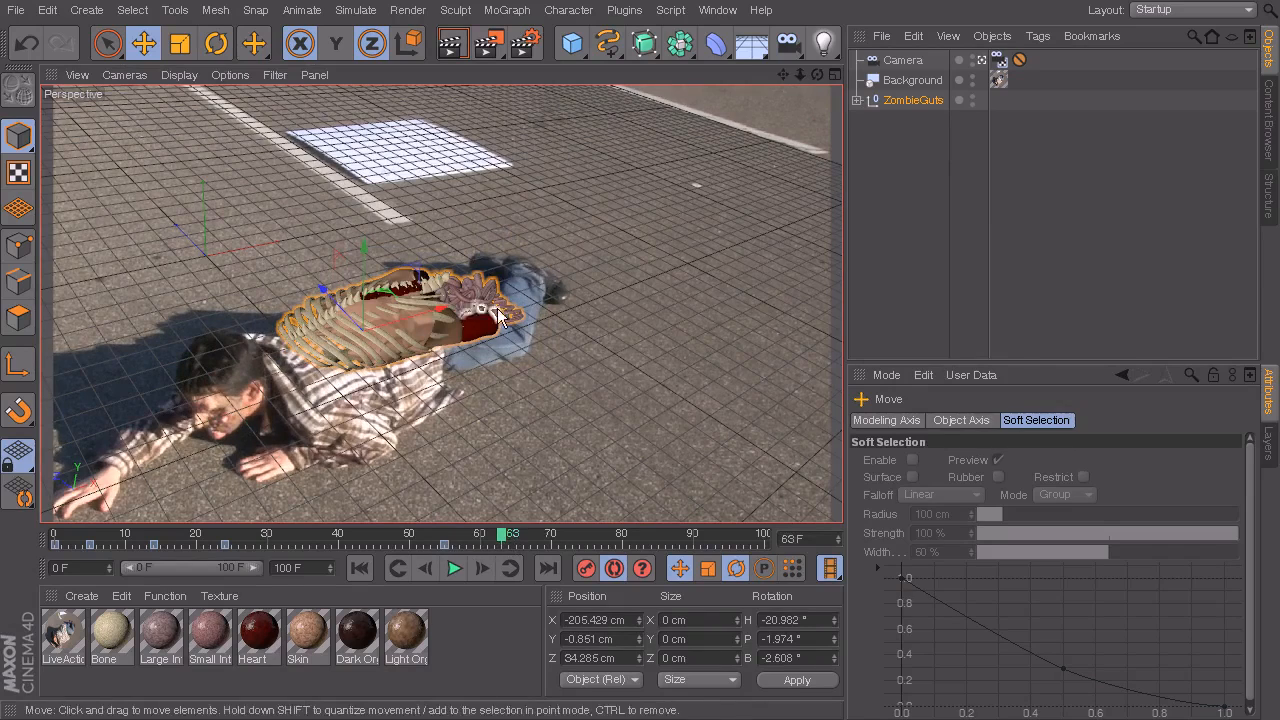
drag(423, 310, 415, 312)
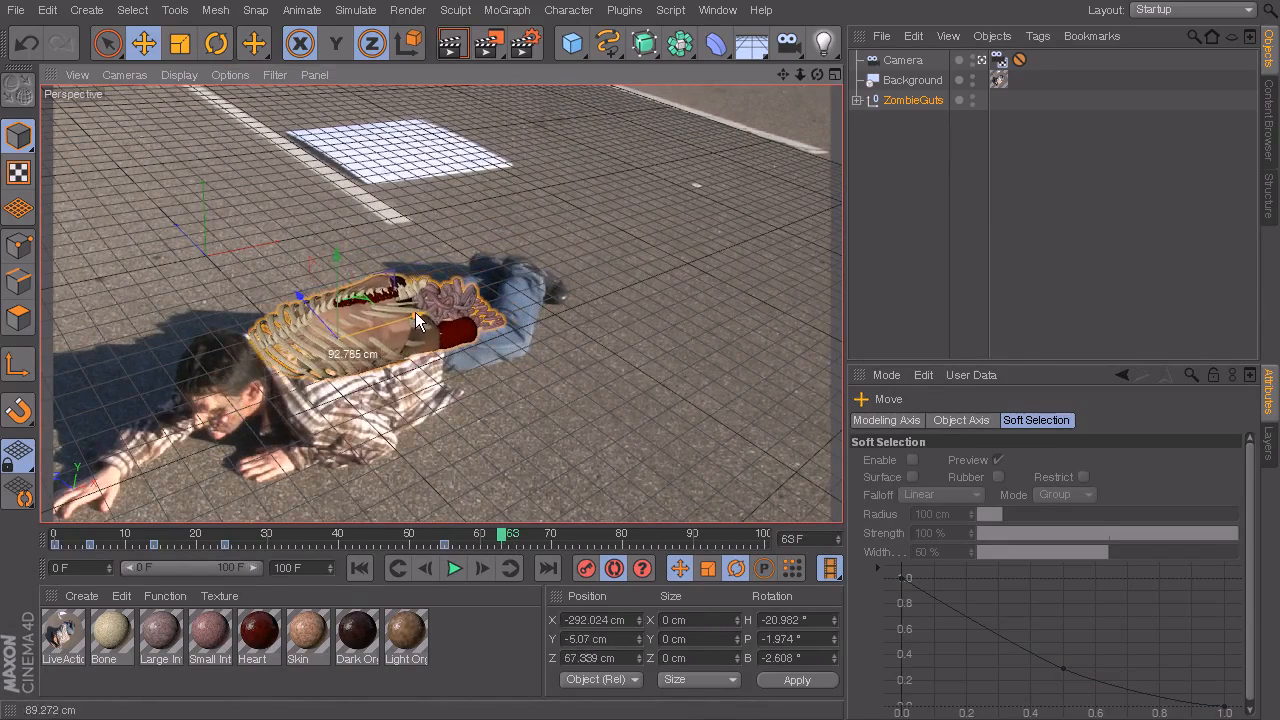
drag(443, 534, 527, 550)
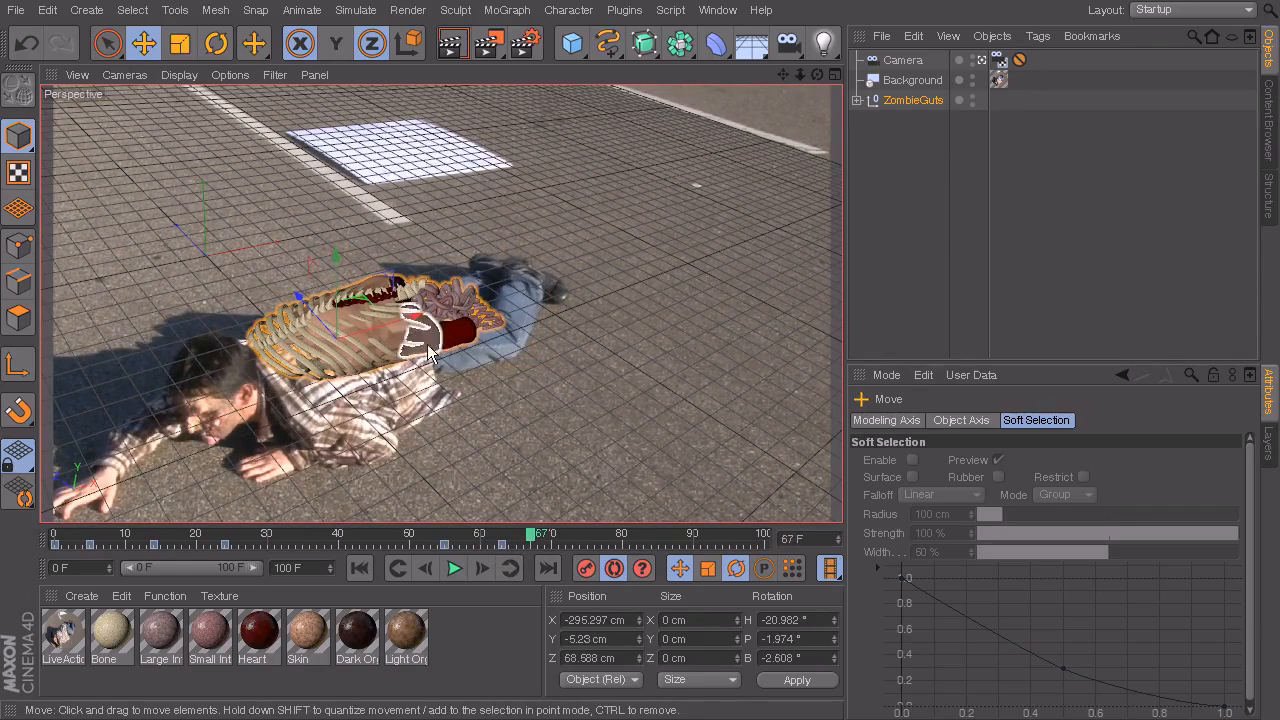
drag(413, 319, 413, 325)
- At frame 77, move ZombieGuts to about X -375 cm, Z 99 cm and rotate it to a heading of about -11°
drag(520, 548, 602, 549)
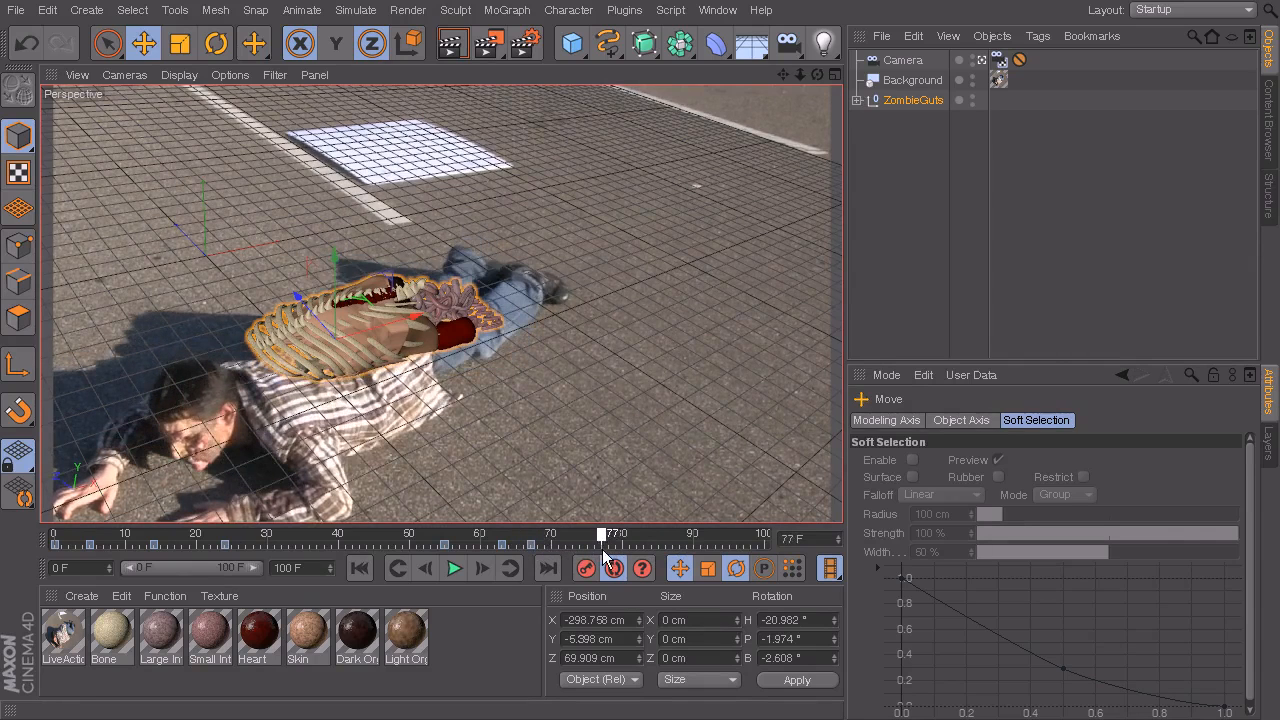
drag(425, 319, 395, 322)
click(216, 44)
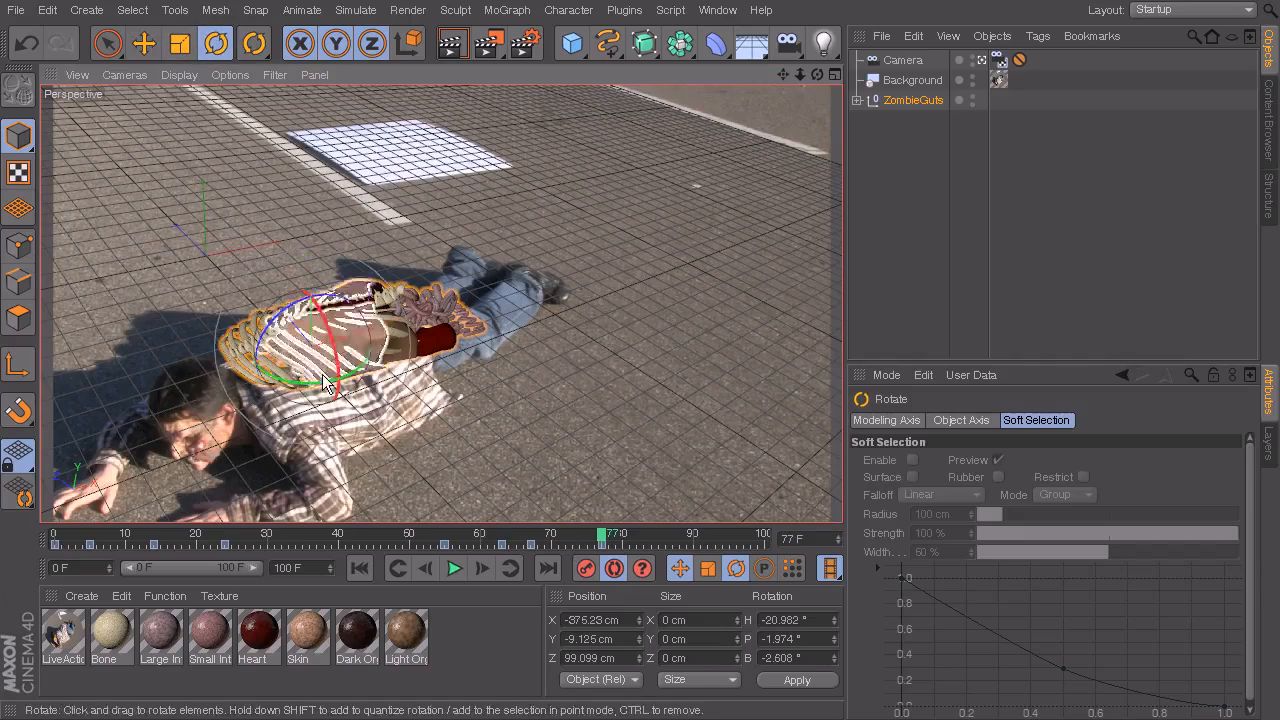
drag(300, 388, 308, 388)
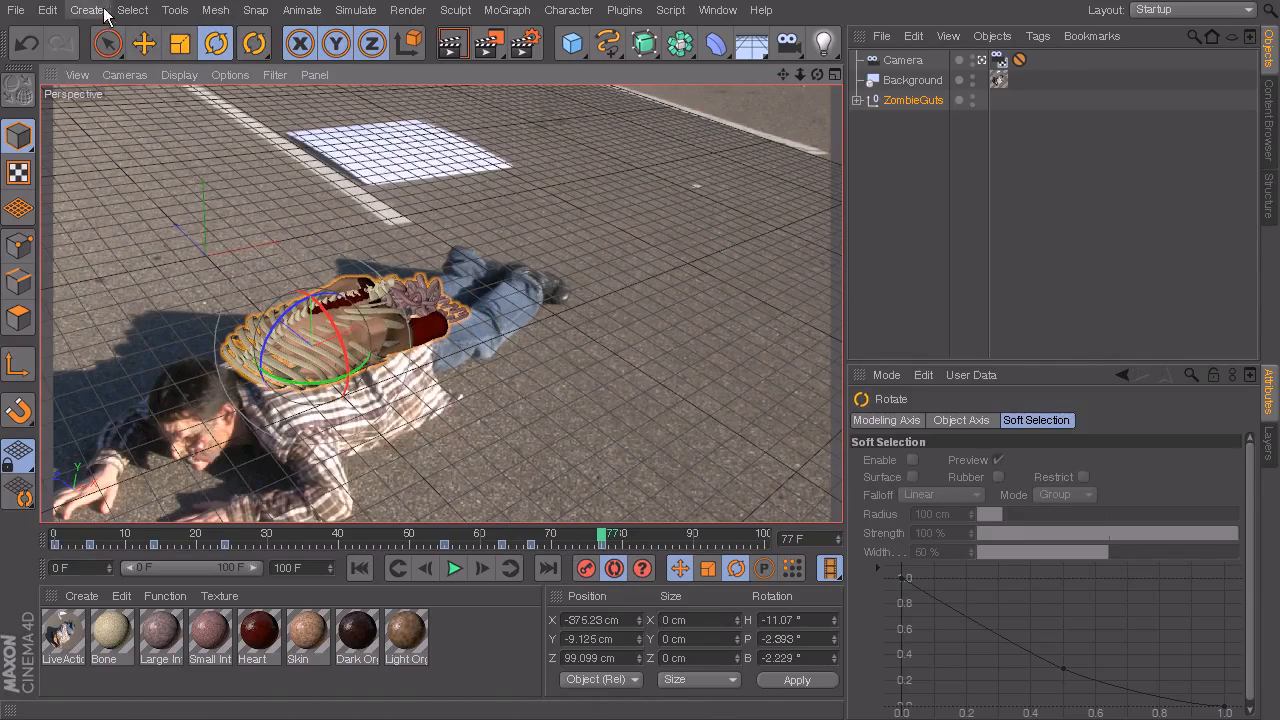
- At frame 86, shift ZombieGuts along its X and Z axes to about X -445 cm, Z 24 cm over the torso
click(143, 50)
drag(440, 543, 666, 562)
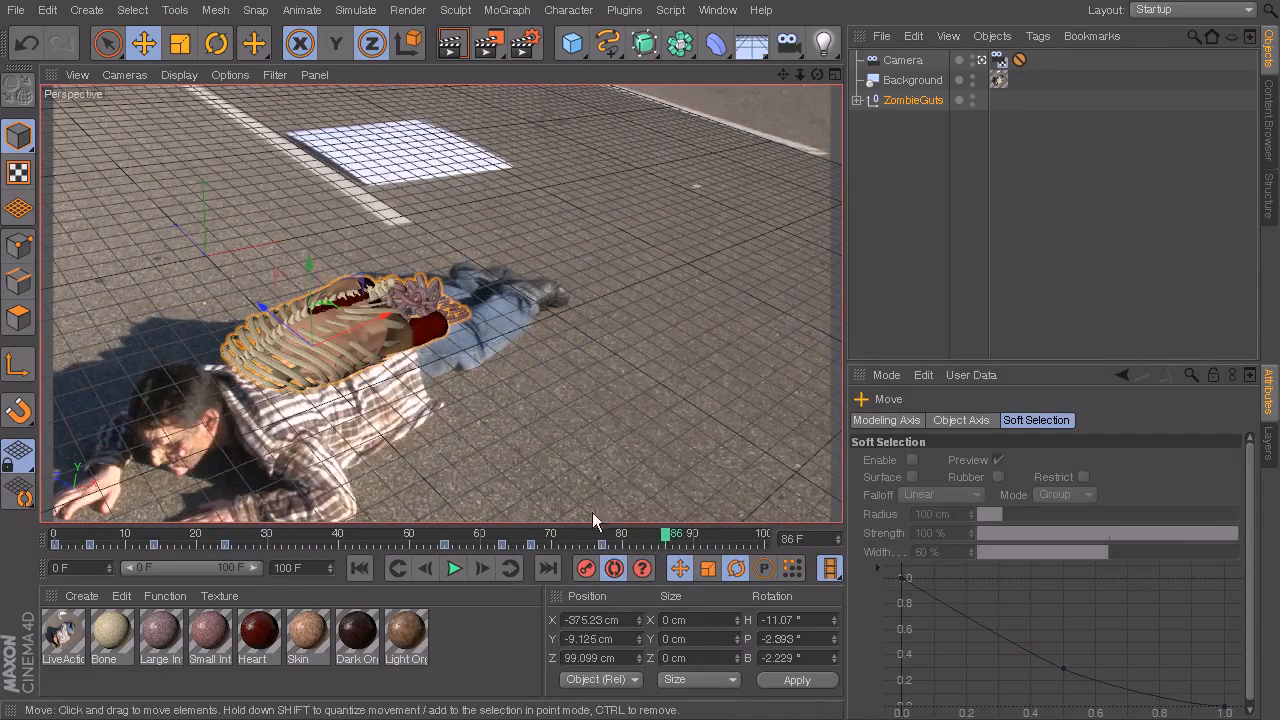
drag(388, 314, 361, 315)
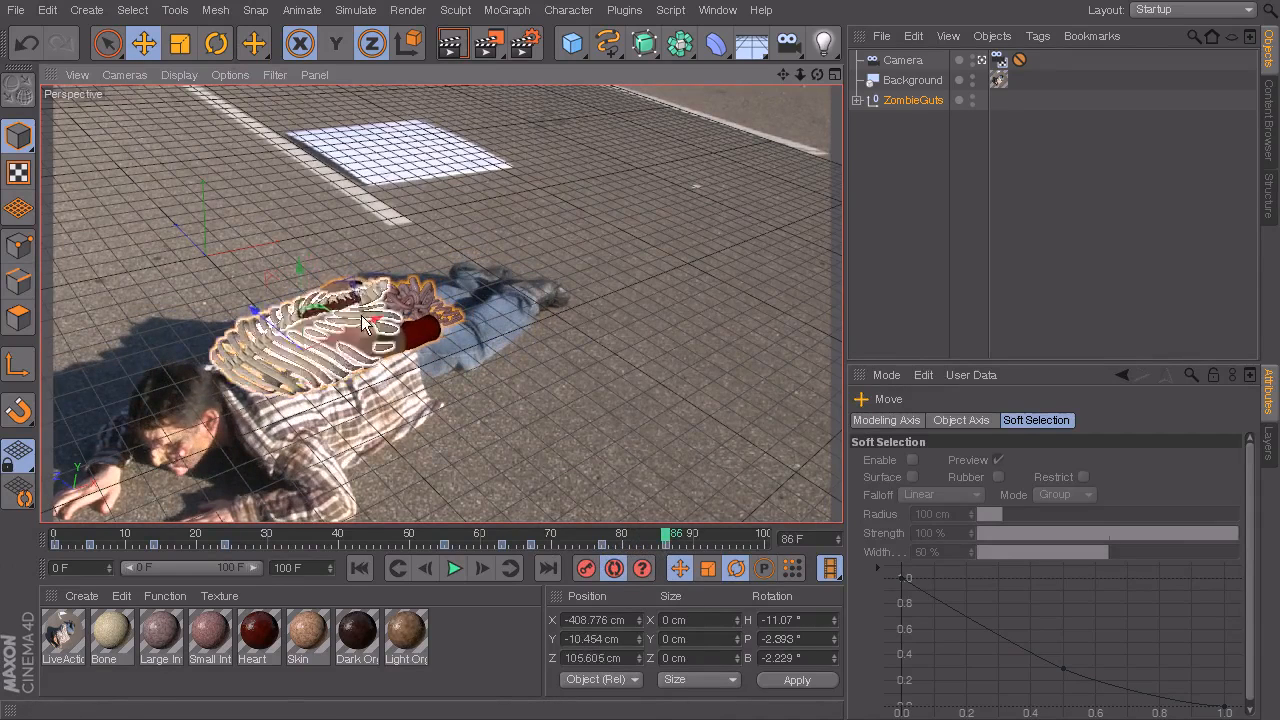
drag(261, 316, 274, 330)
drag(384, 332, 378, 332)
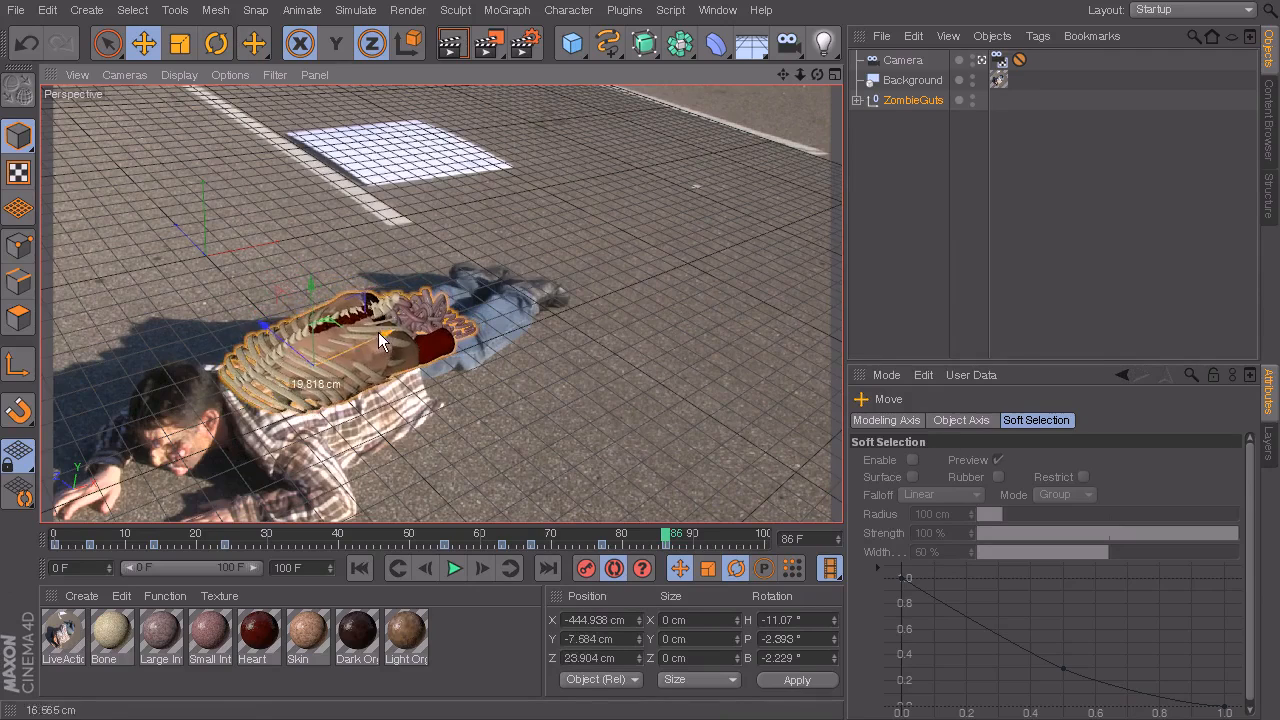
- At frame 100, move ZombieGuts to about X -434 cm, Z 22 cm and slightly adjust its rotation to match the torso
drag(643, 540, 807, 580)
drag(381, 334, 385, 337)
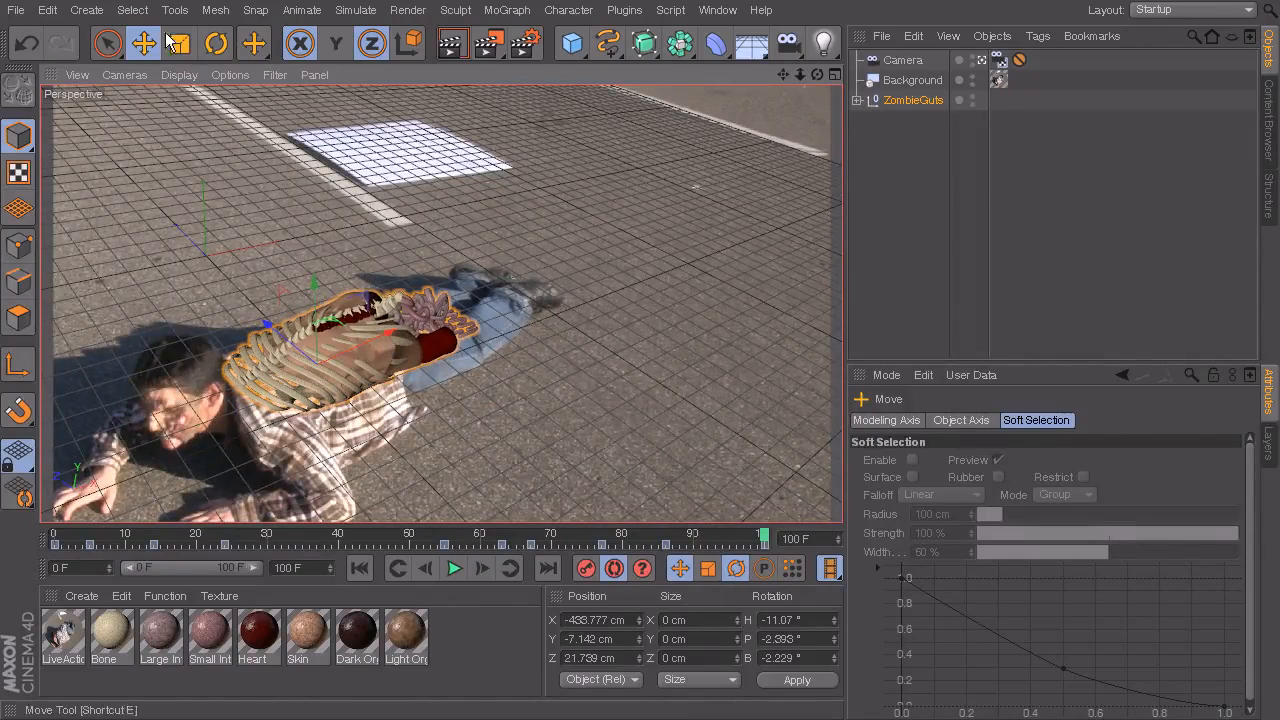
click(216, 43)
drag(363, 396, 357, 390)
- Return to frame 0, check the keyframes of ZombieGuts, and play the animation with it deselected to review how it follows the torso
drag(766, 535, 18, 536)
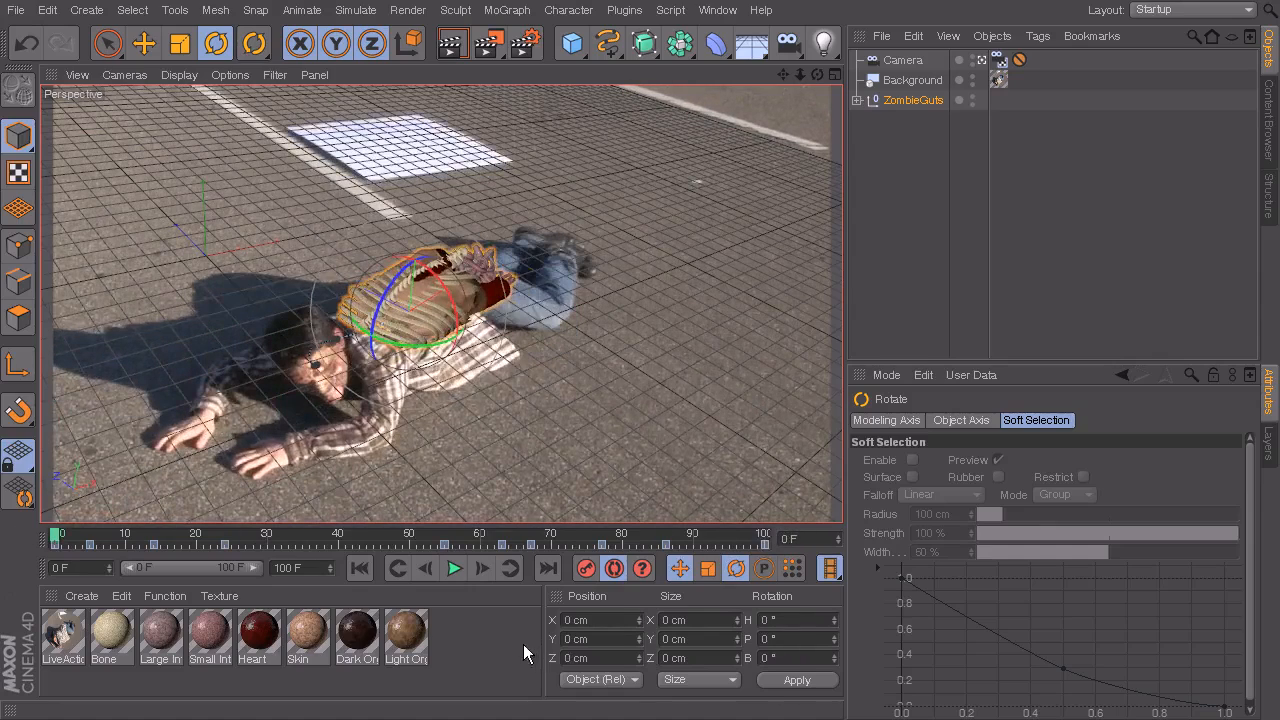
click(900, 257)
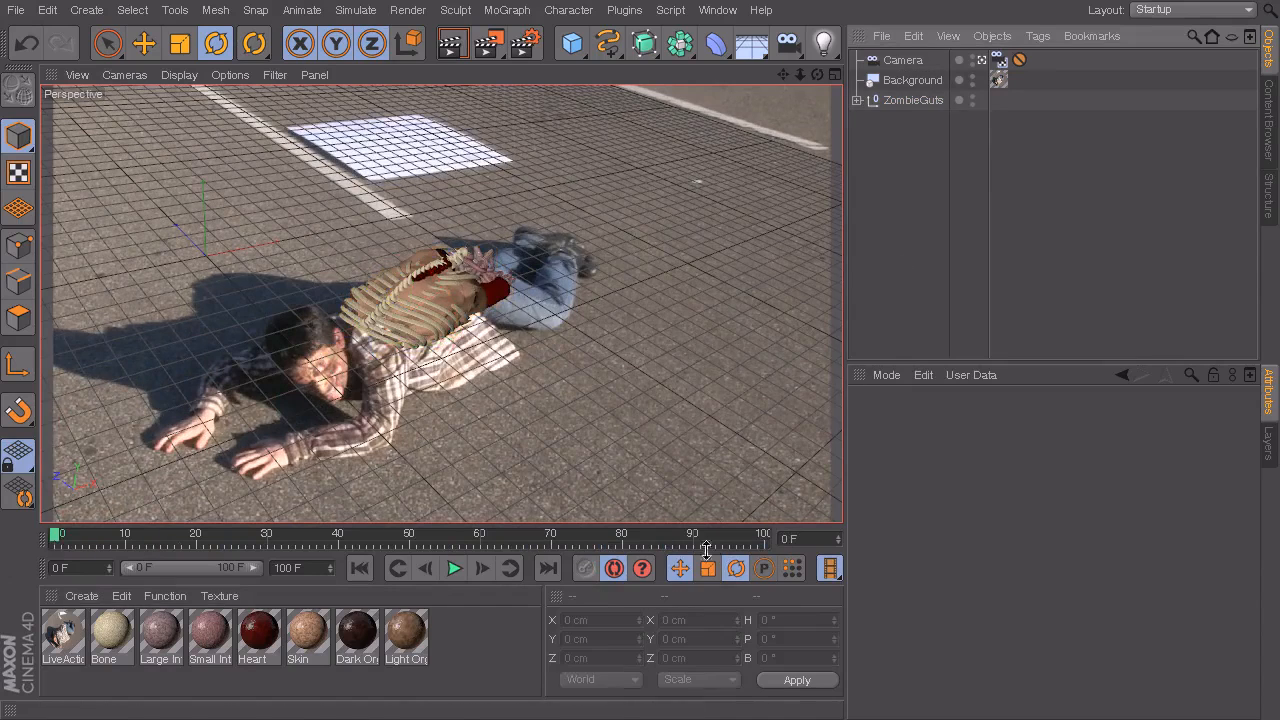
click(930, 100)
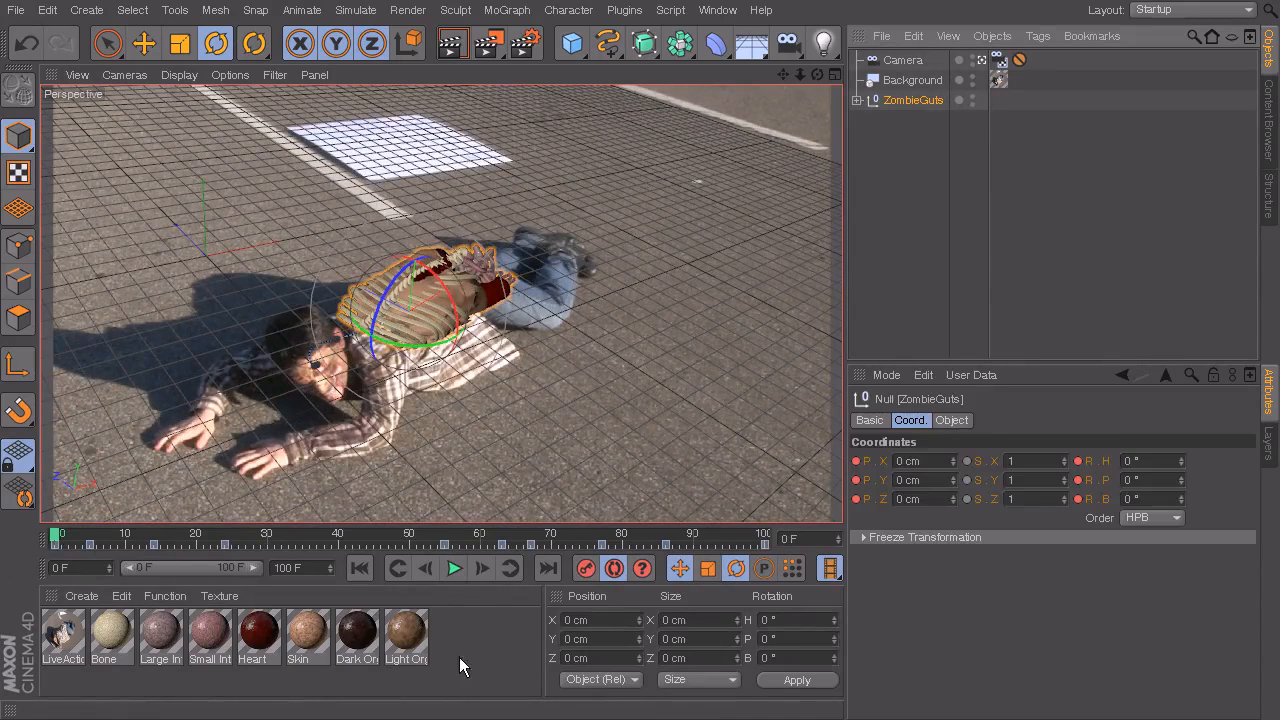
click(144, 43)
click(253, 125)
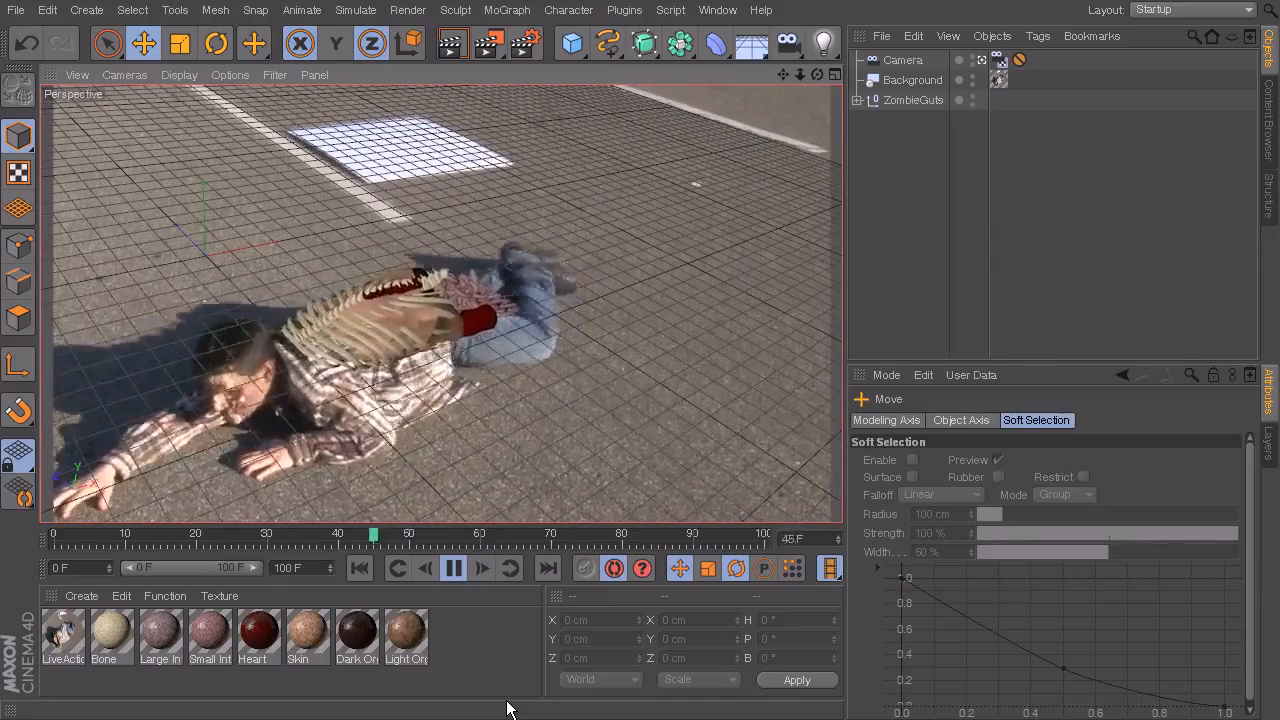
- Stop the playback, select ZombieGuts and move it along its Z axis at frame 77 to about X -388 cm, Z 35 cm
click(455, 569)
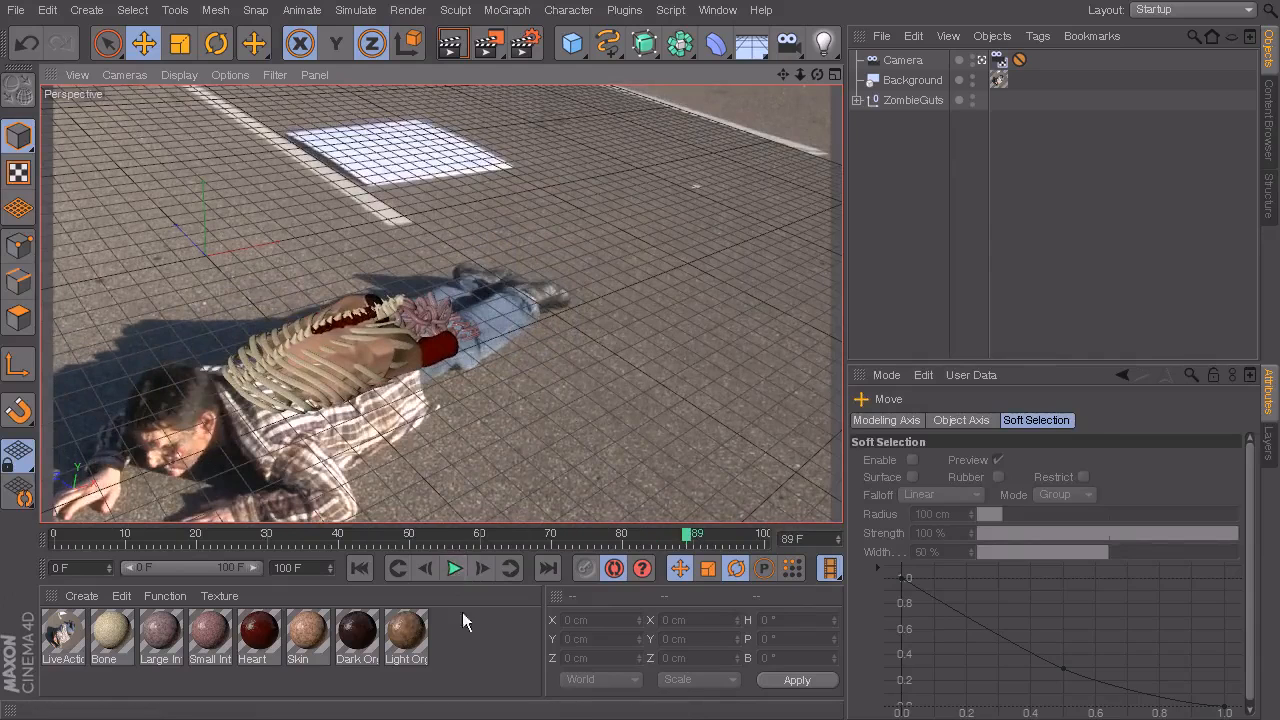
click(910, 101)
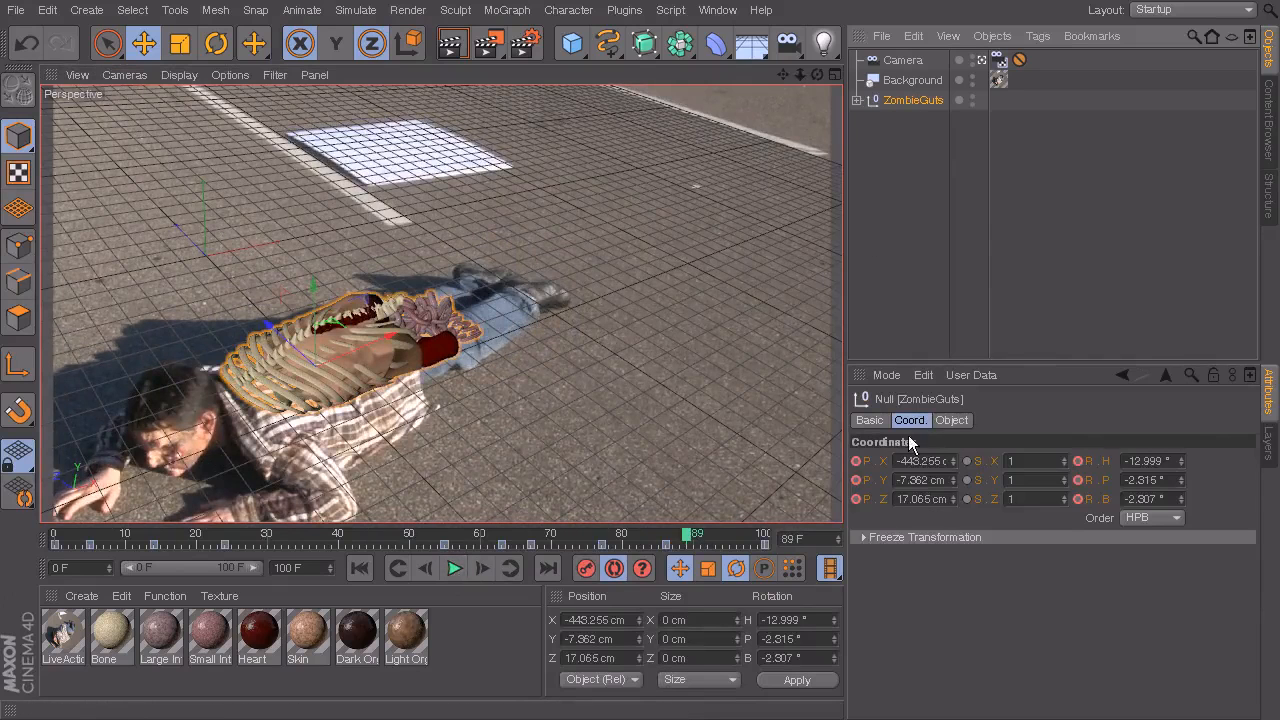
drag(690, 555, 603, 666)
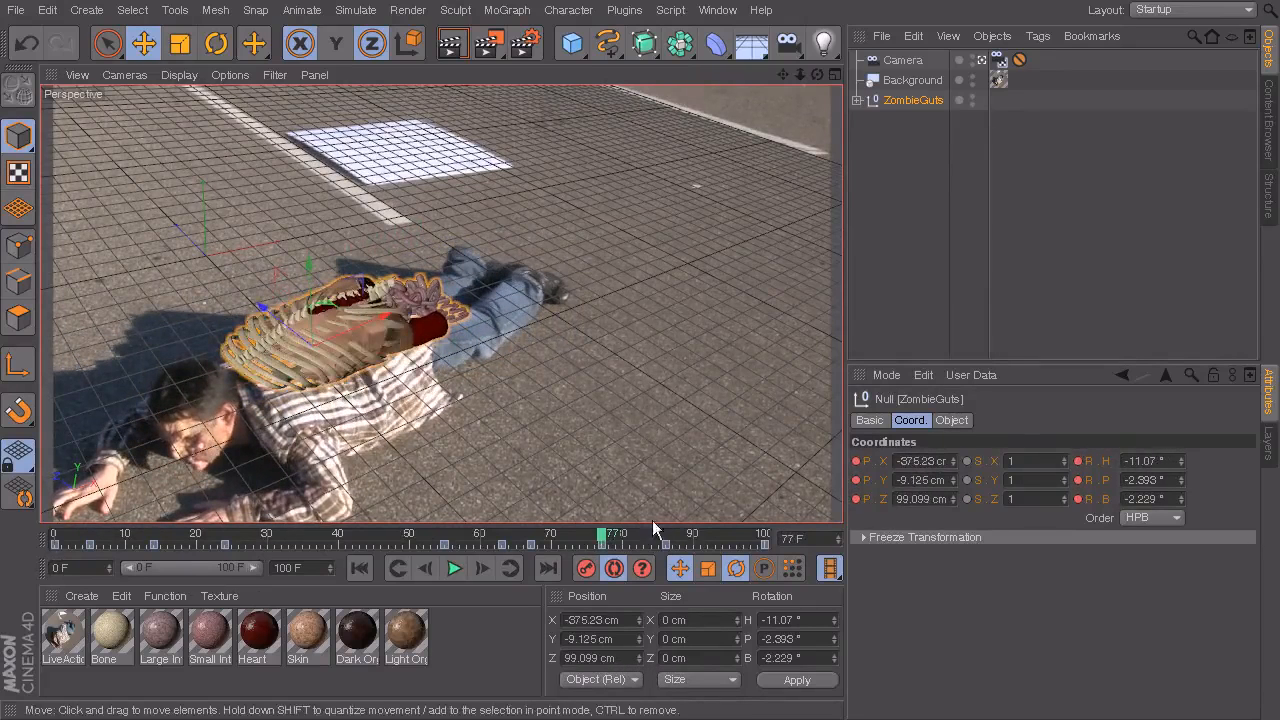
drag(392, 393, 304, 341)
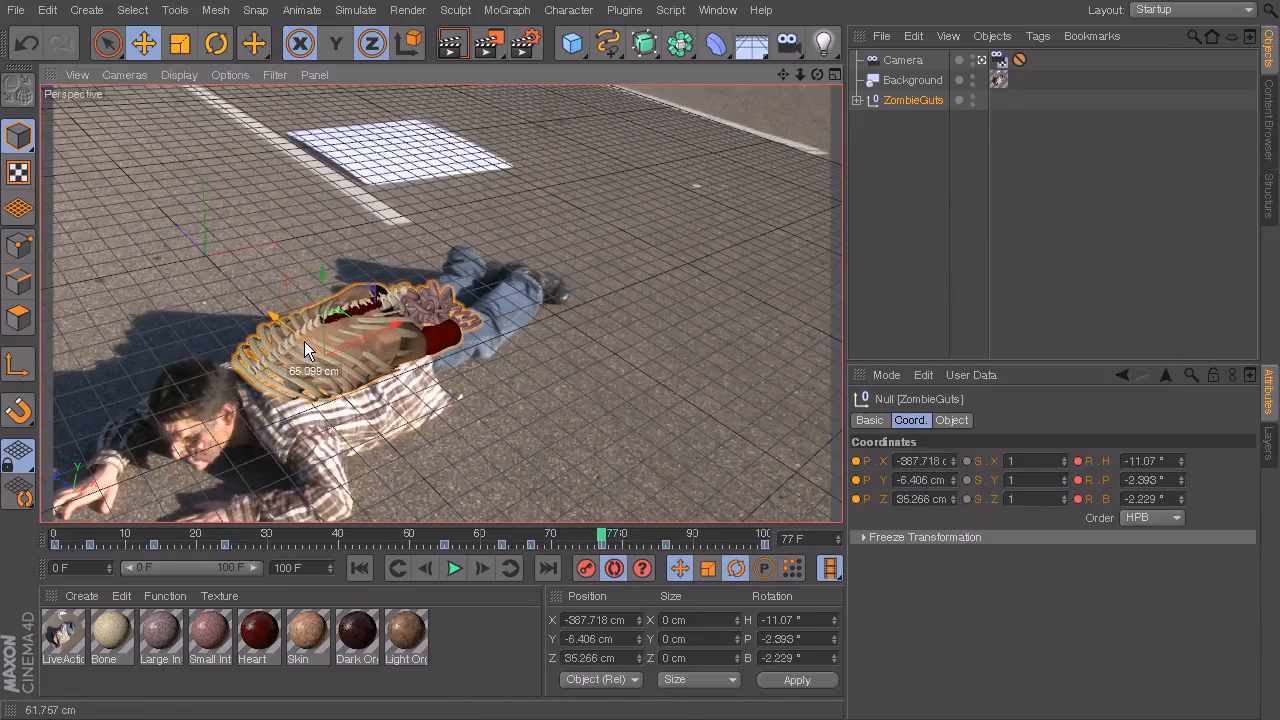
- Shift ZombieGuts along its Z axis over the torso at frame 67, and at frame 63 to about X -305 cm, Z 28 cm
drag(606, 541, 534, 561)
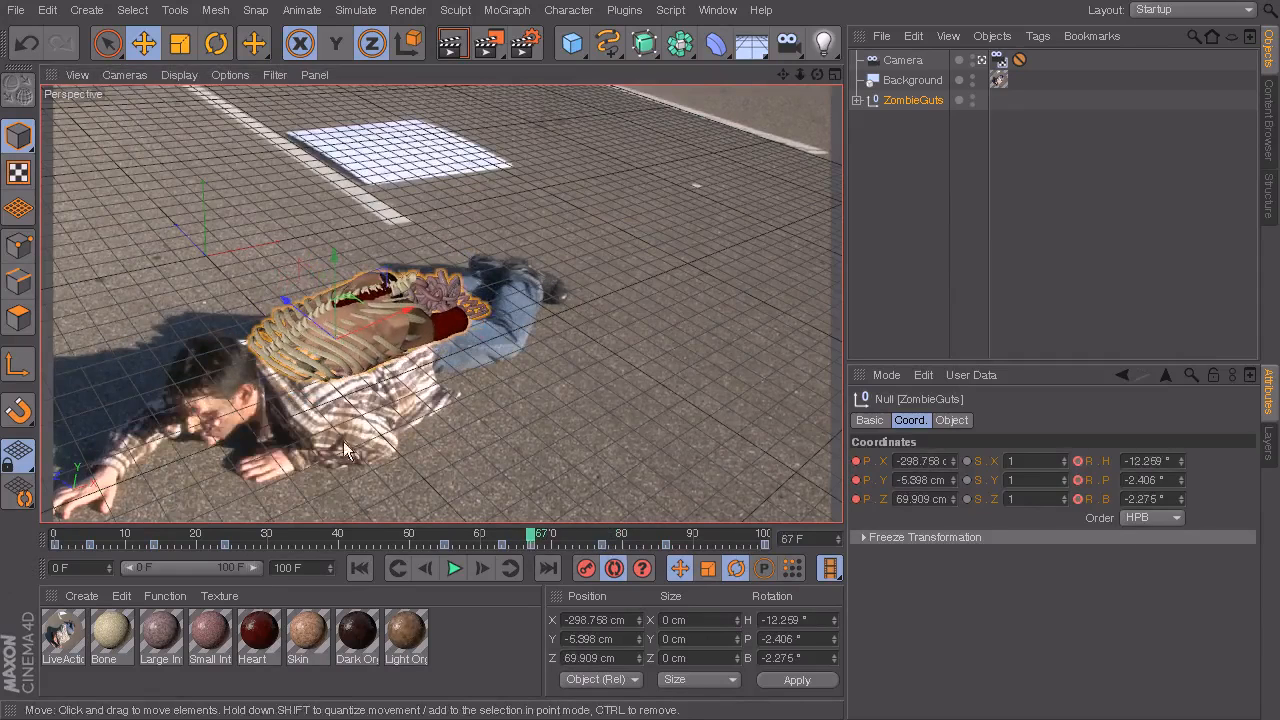
drag(304, 316, 309, 321)
drag(531, 541, 506, 541)
drag(313, 319, 350, 378)
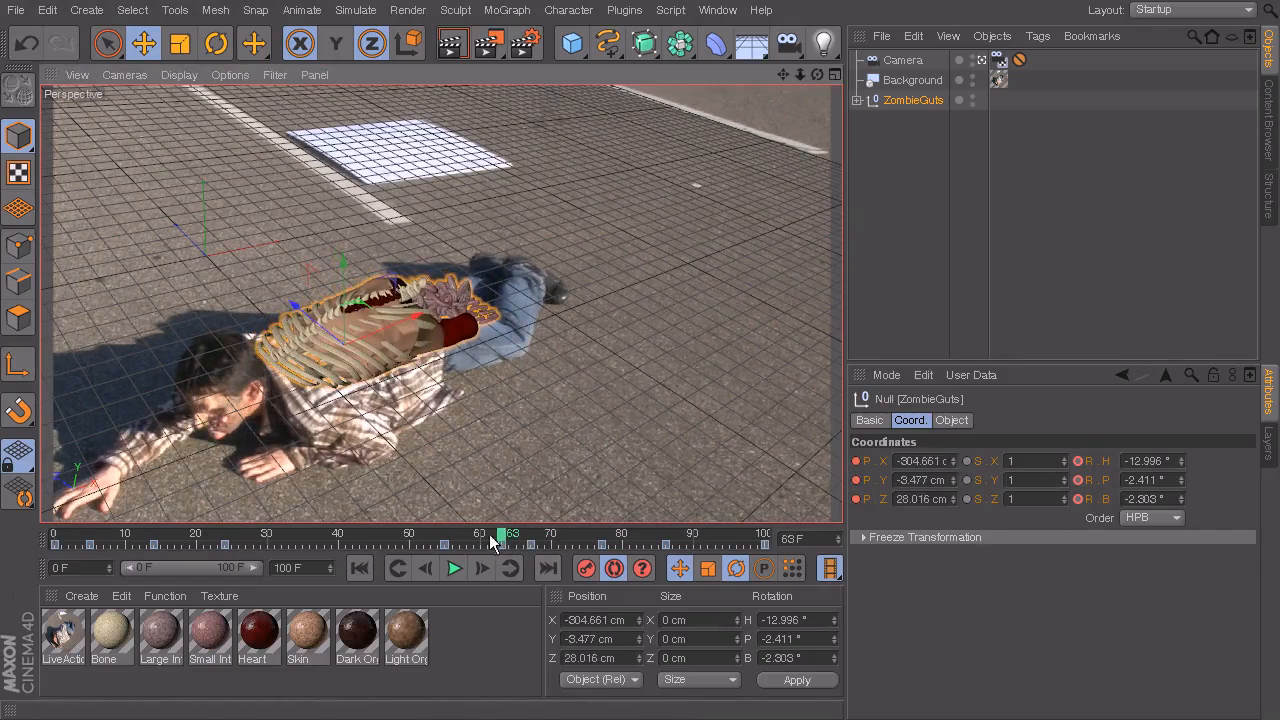
- At frame 55, move ZombieGuts to about X -211 cm, Z 15 cm, and scrub through the animation to frame 100
drag(503, 541, 447, 552)
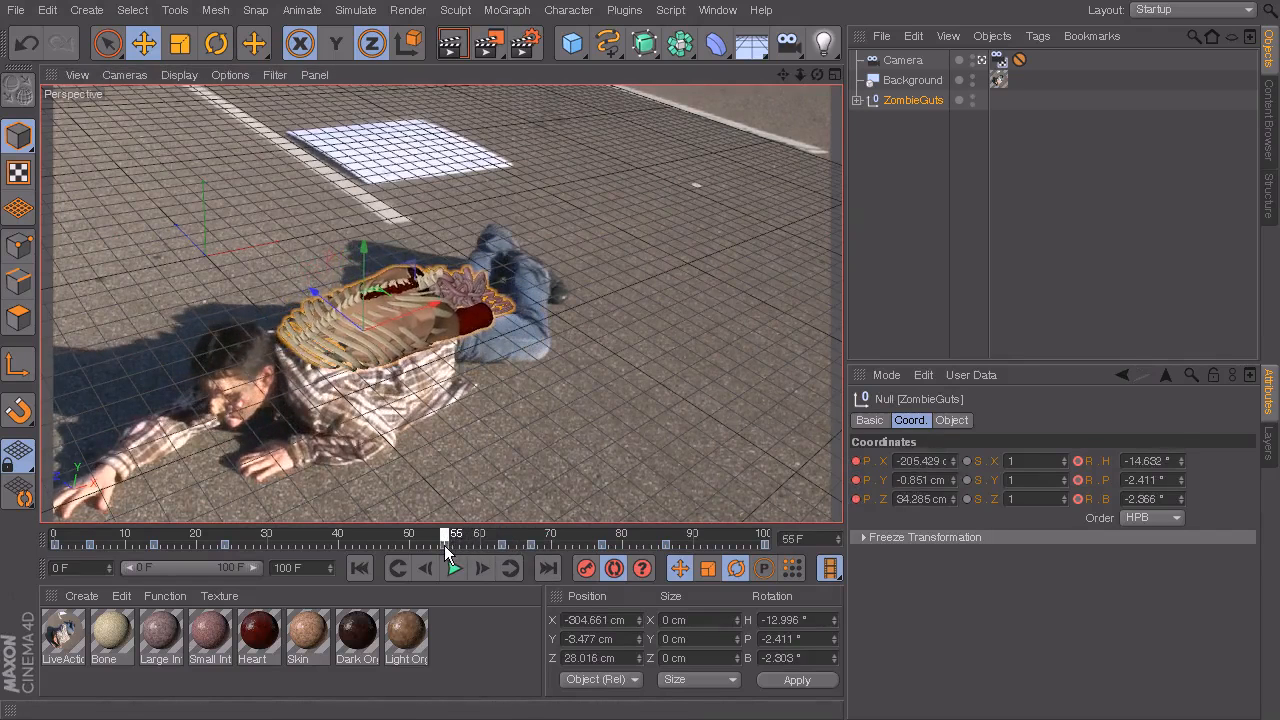
drag(346, 317, 349, 319)
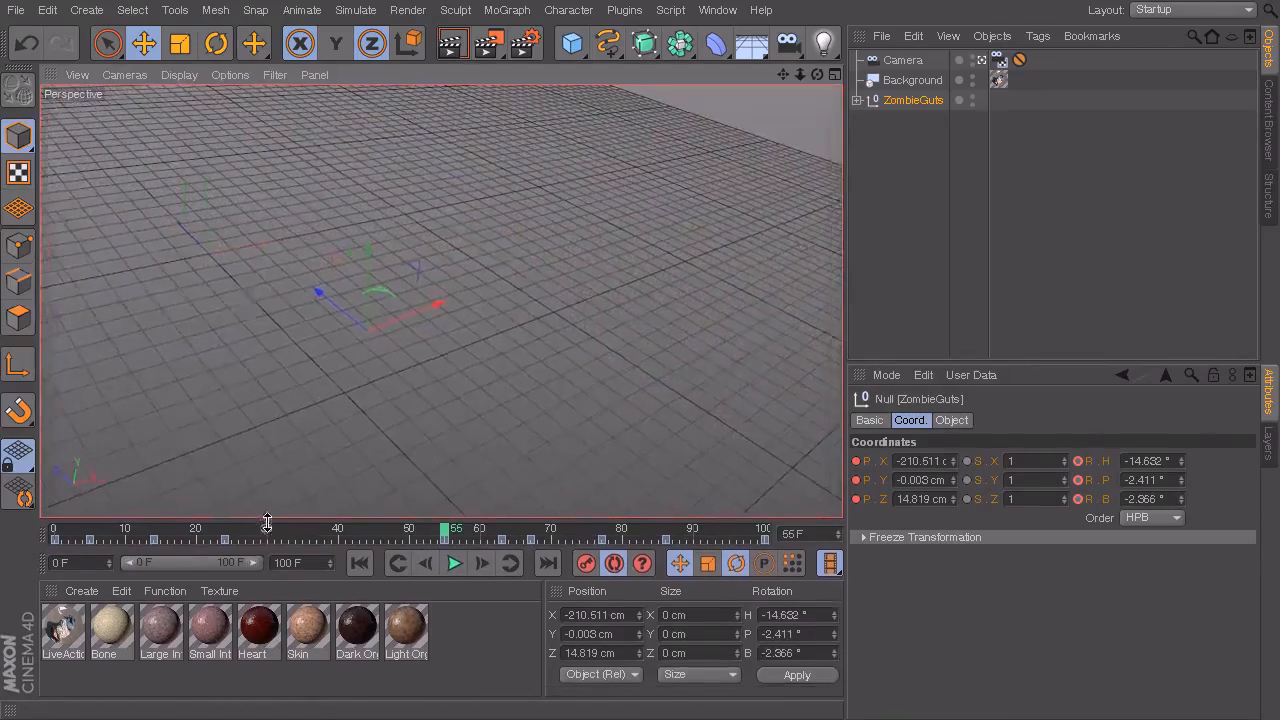
drag(76, 533, 807, 573)
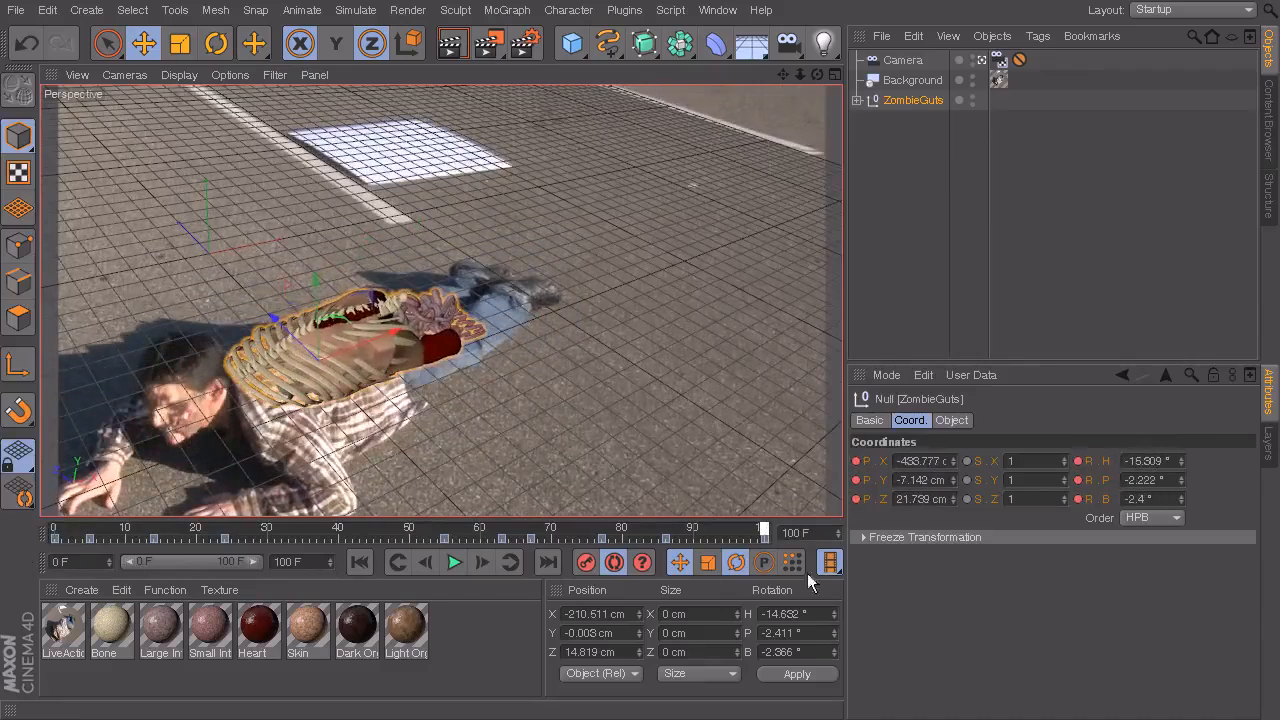
- Expand ZombieGuts, hide all its children except the skeleton in the viewport, and return to frame 0
click(857, 101)
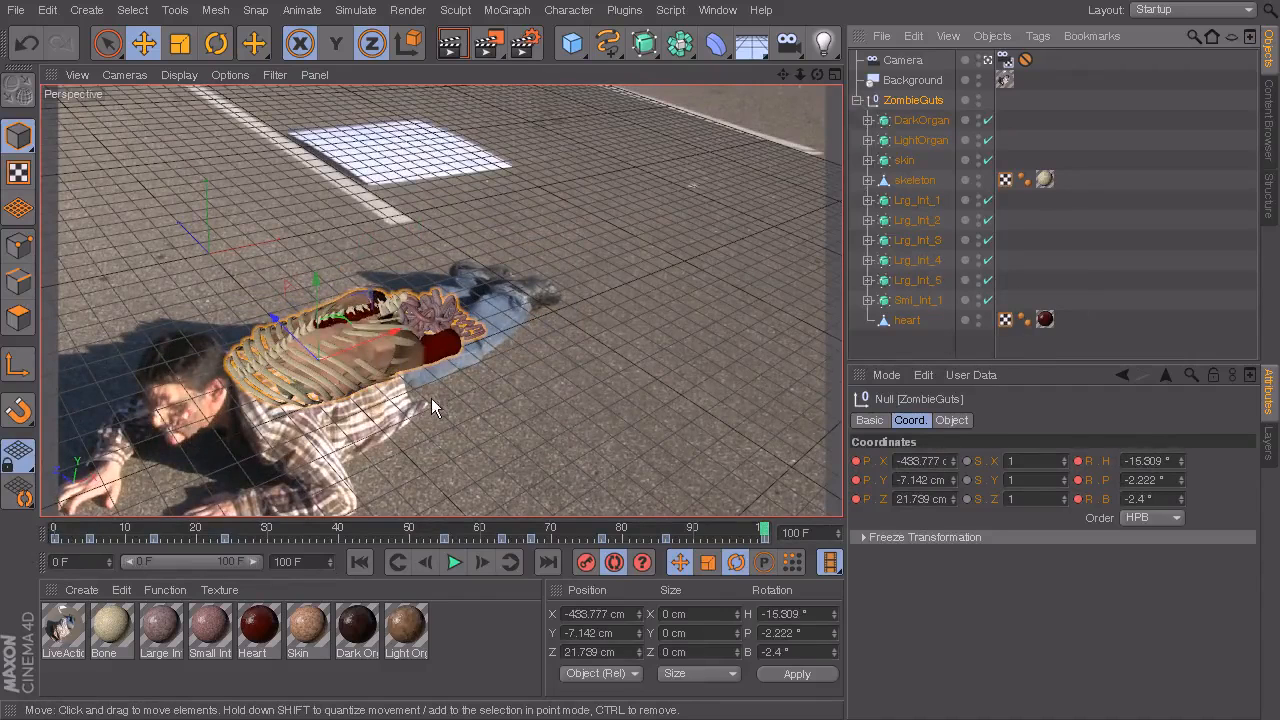
click(979, 158)
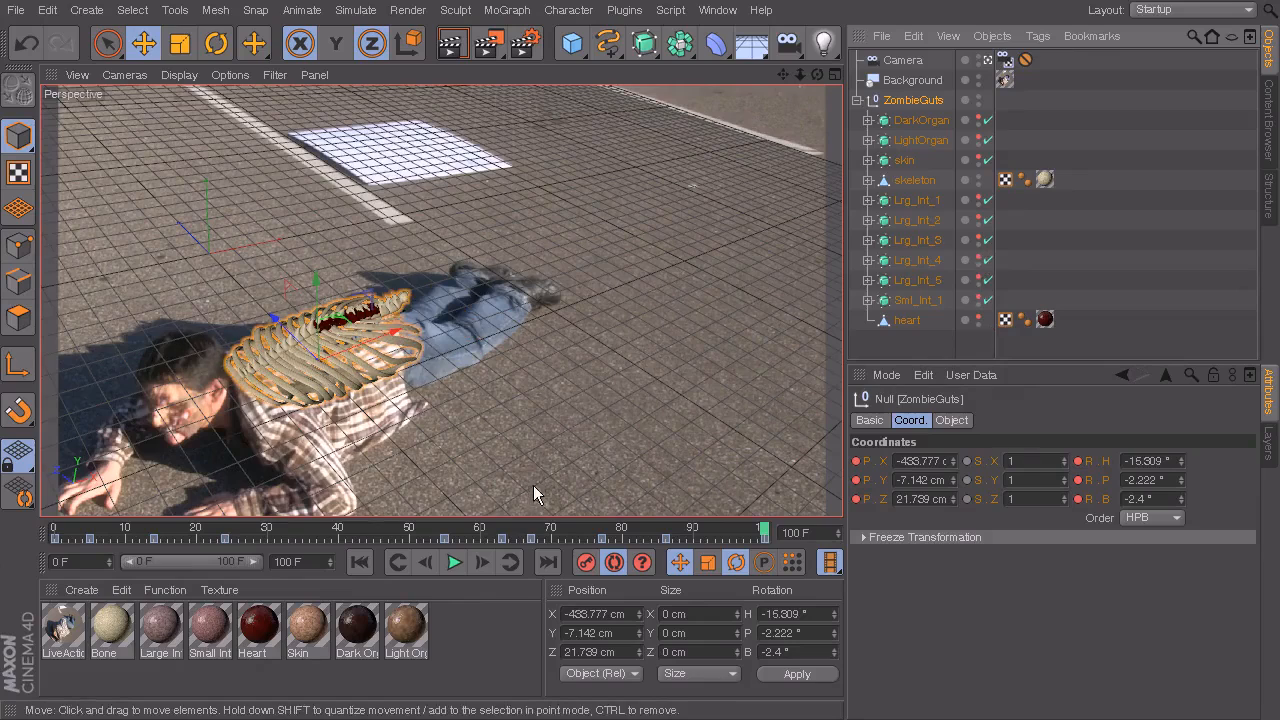
drag(765, 533, 35, 540)
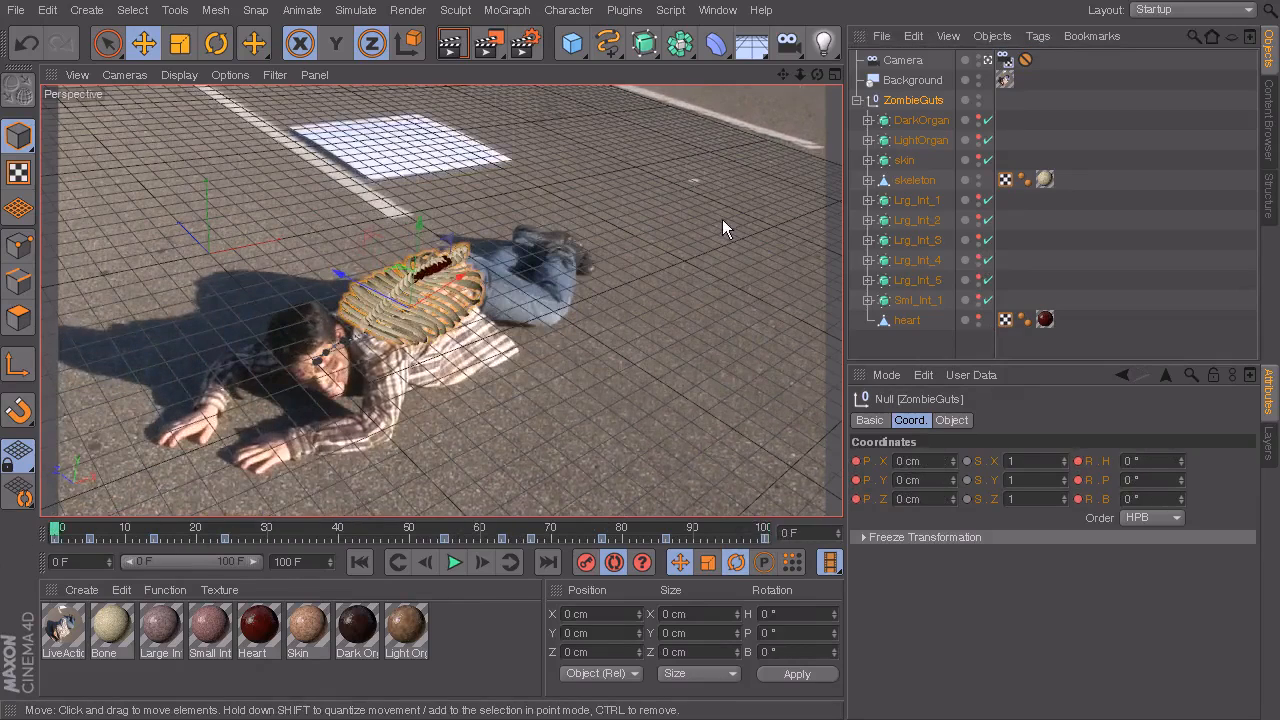
click(534, 655)
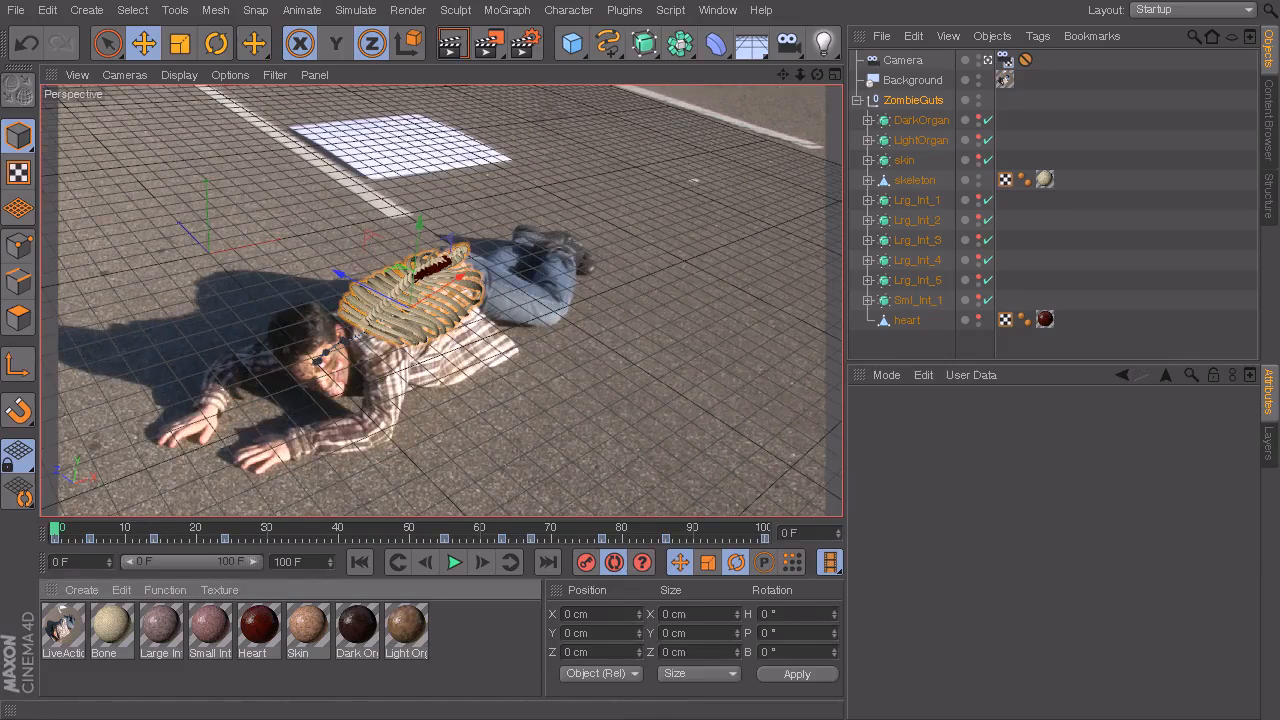
drag(63, 536, 12, 544)
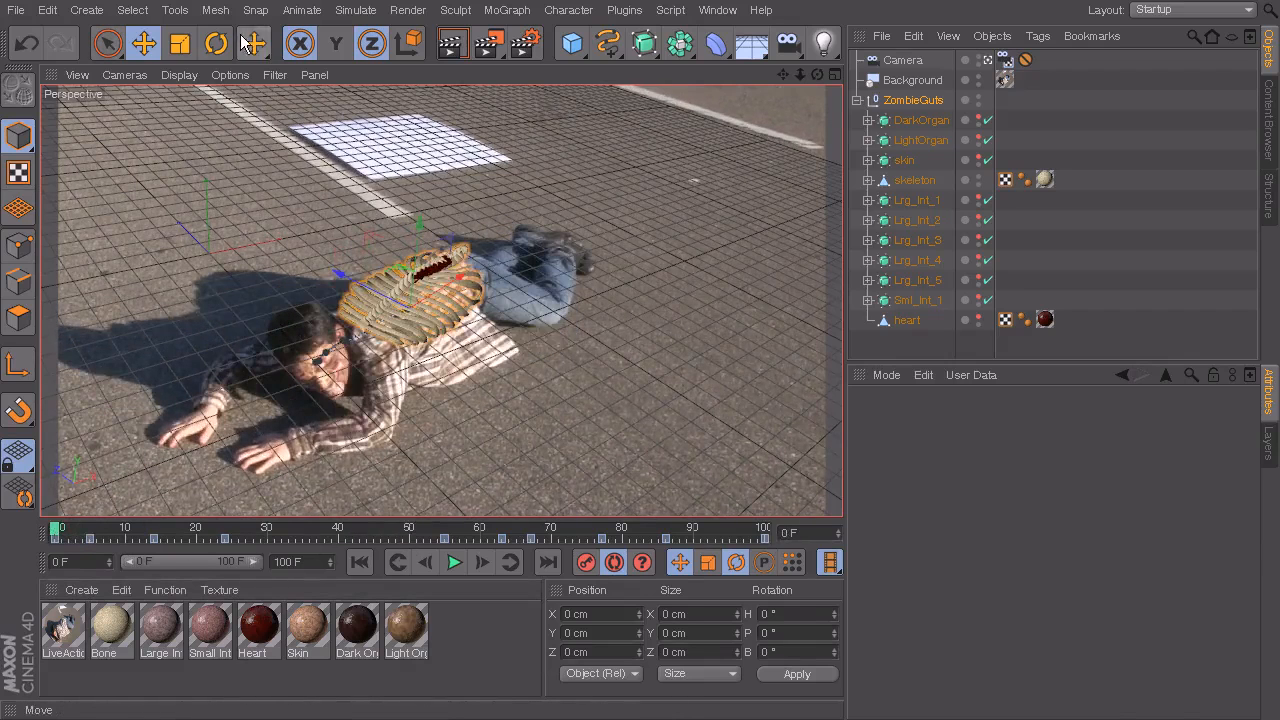
- Try rotating ZombieGuts to a bank of about -30° at frame 0, and undo the rotation
key(r)
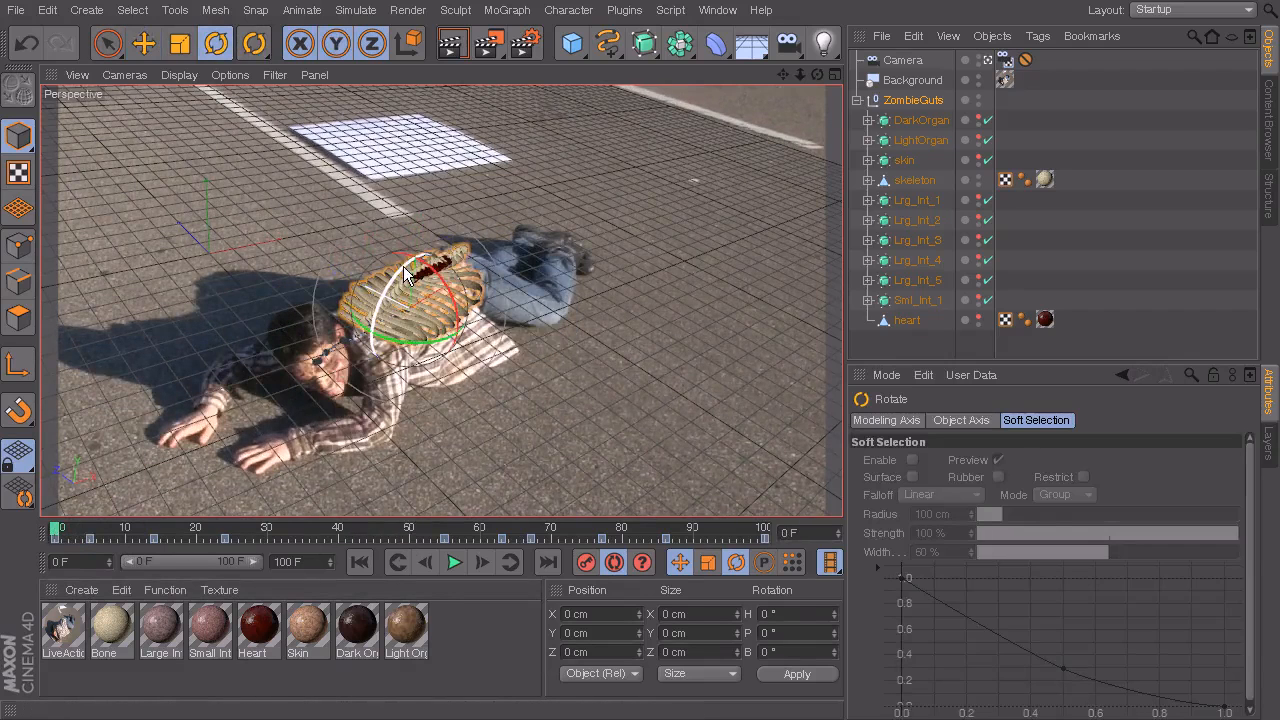
drag(403, 266, 337, 257)
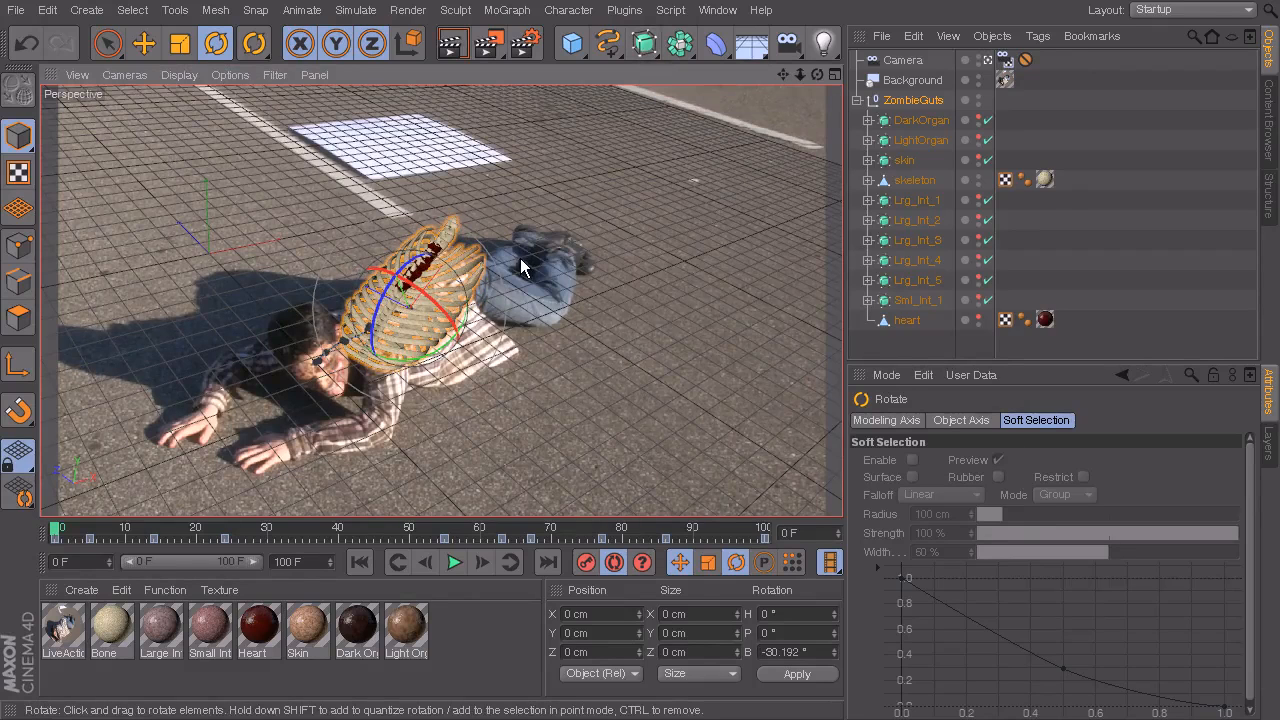
key(ctrl+z)
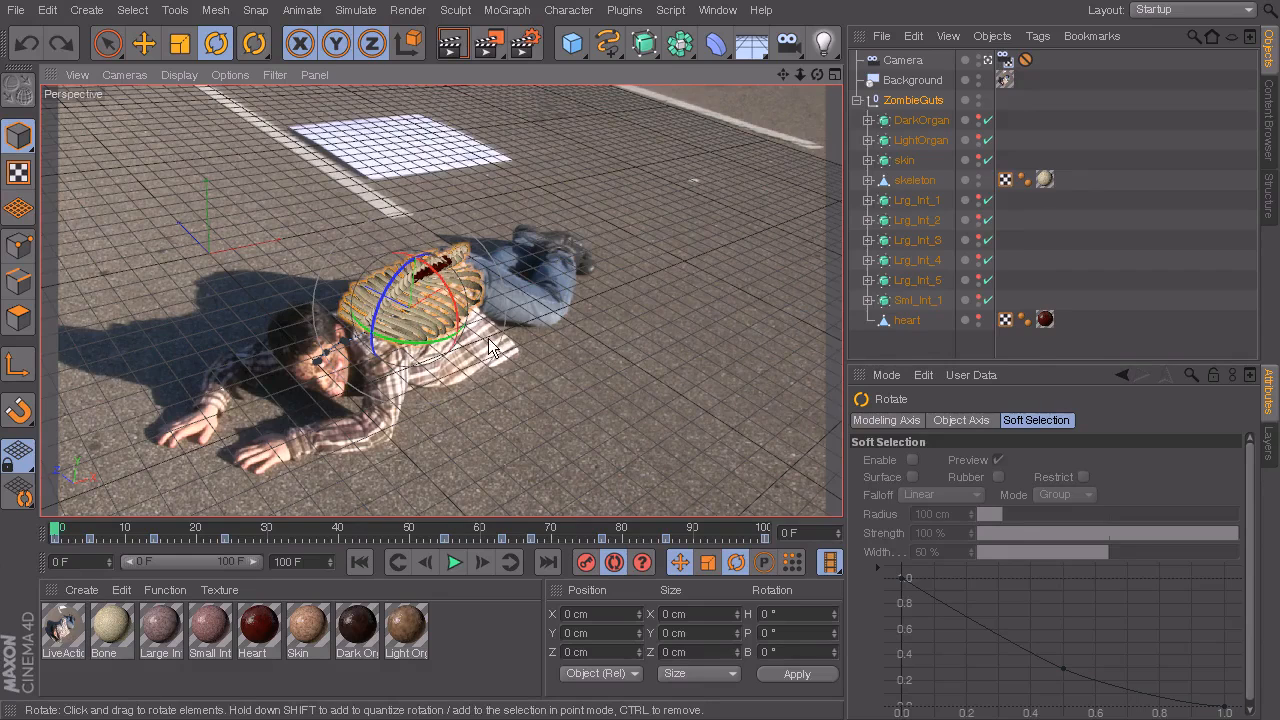
- Rotate ZombieGuts to a heading of about 3° at frame 2, and adjust its heading again around frame 20
mouse_move(58, 536)
mouse_down()
mouse_move(84, 537)
mouse_move(40, 533)
mouse_move(70, 548)
mouse_up()
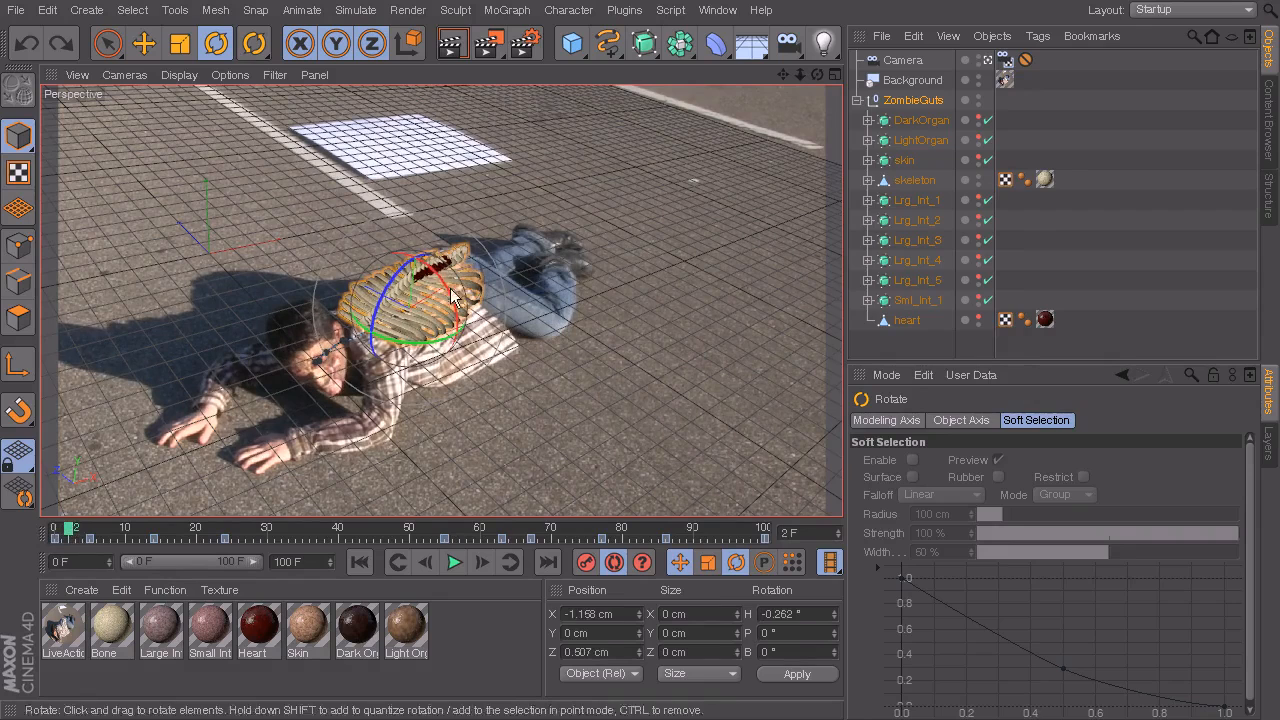
drag(402, 350, 407, 352)
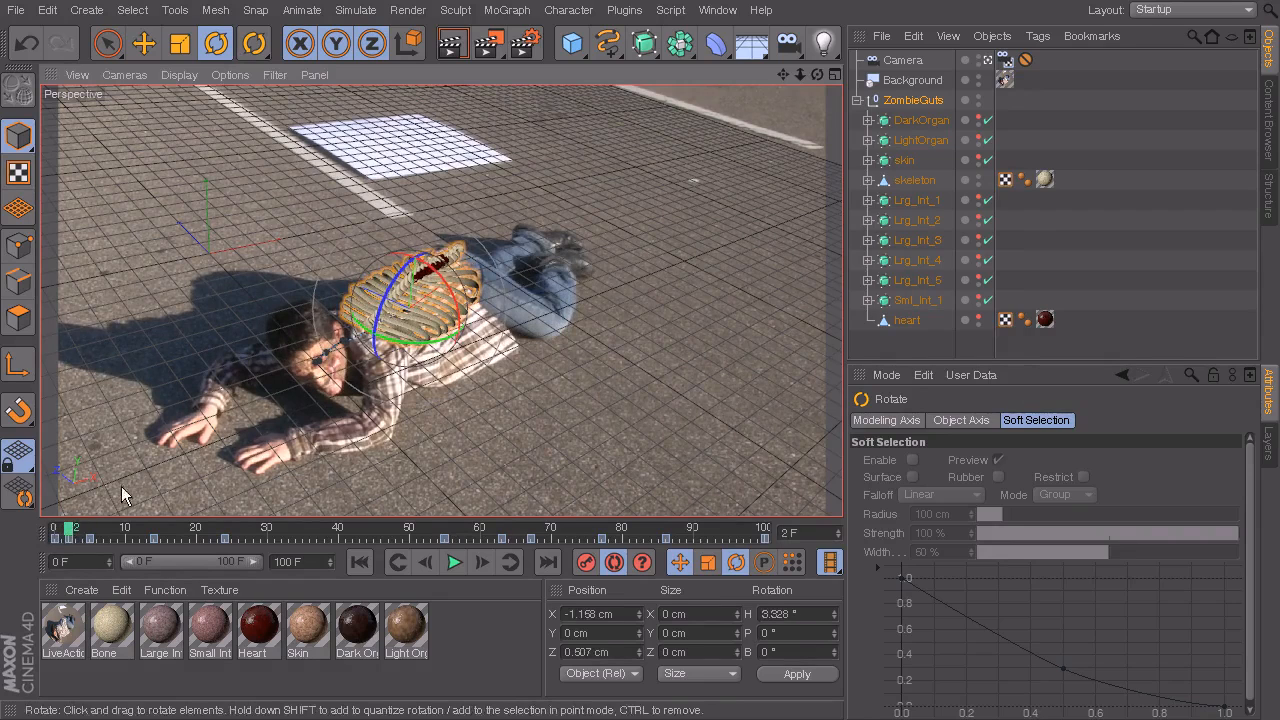
drag(64, 534, 196, 582)
drag(380, 362, 372, 355)
- At frame 24, rotate ZombieGuts to a heading of about -17° and move it to about X -150 cm, Z 16 cm
drag(143, 527, 226, 540)
drag(358, 355, 365, 357)
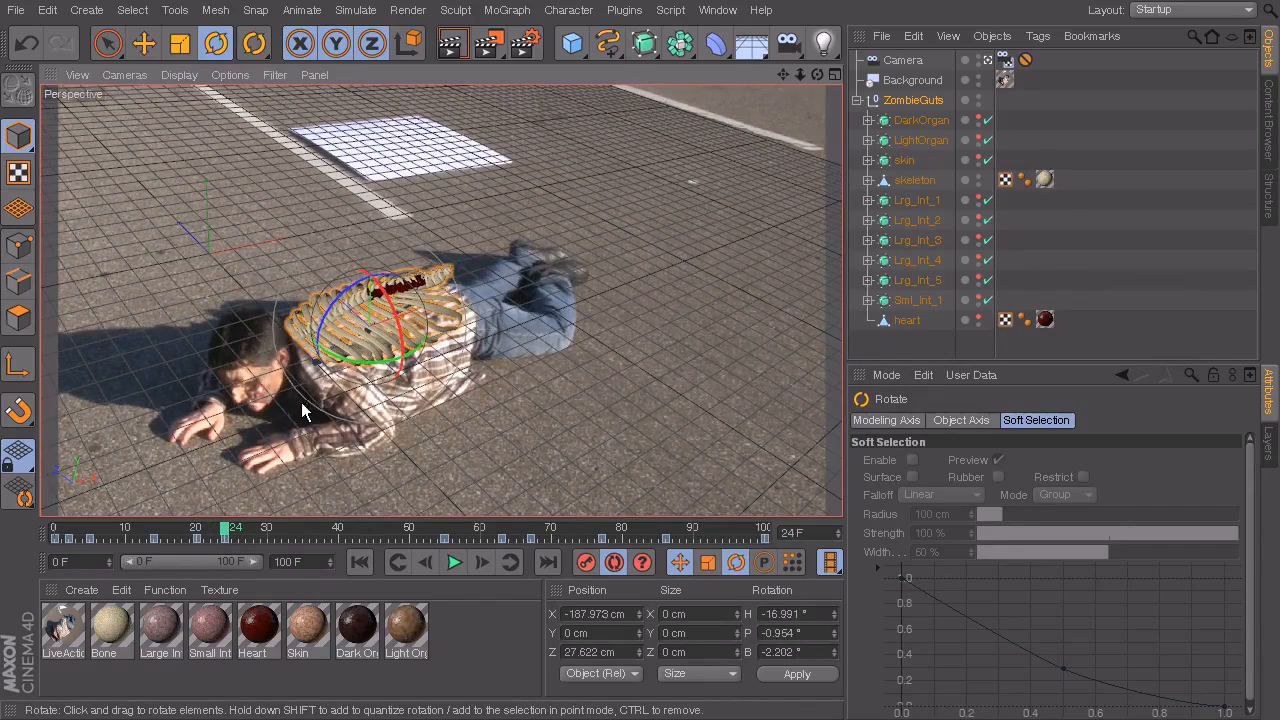
click(144, 43)
drag(401, 325, 426, 311)
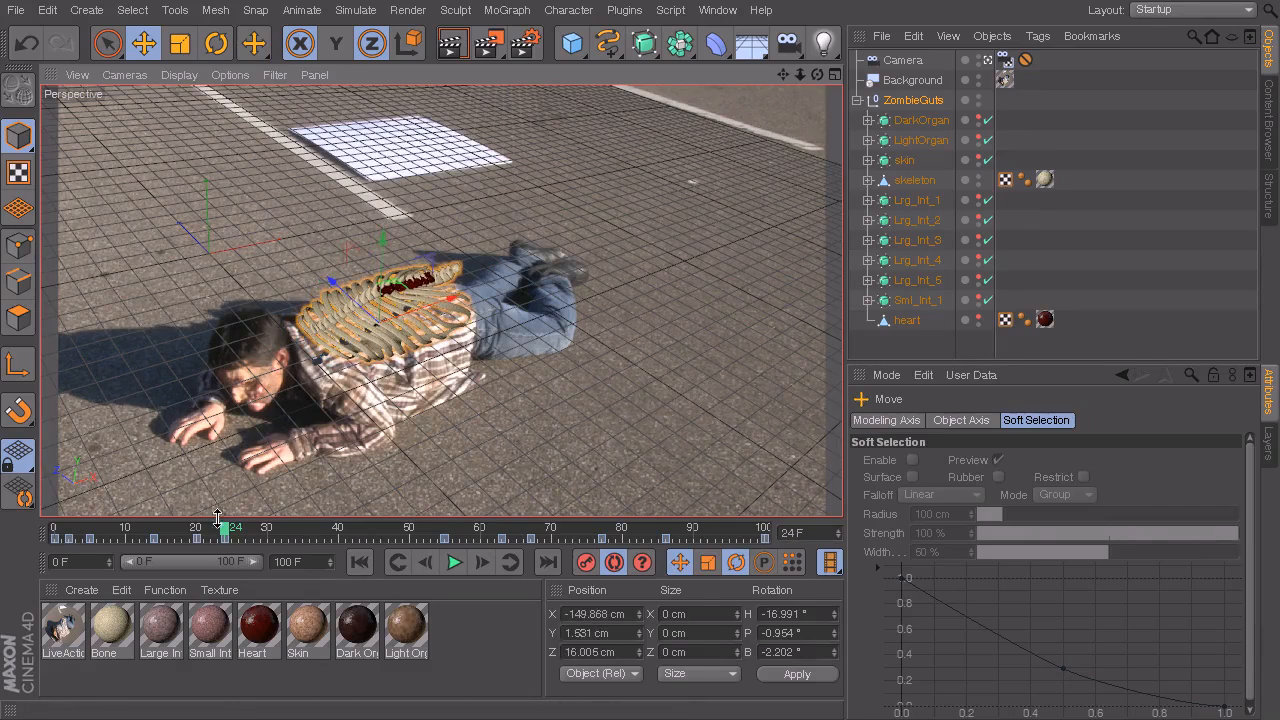
- At frame 31, adjust the heading of ZombieGuts so the ribcage lines up with the man's back
drag(230, 535, 273, 556)
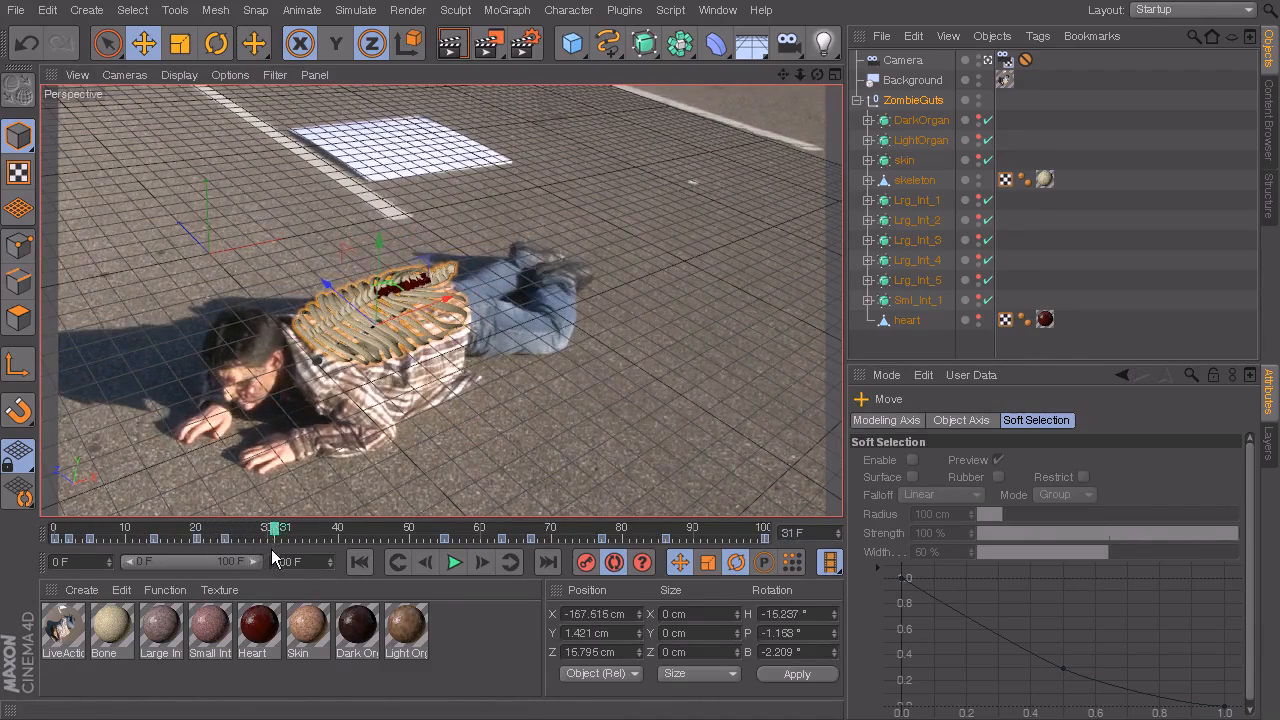
click(214, 44)
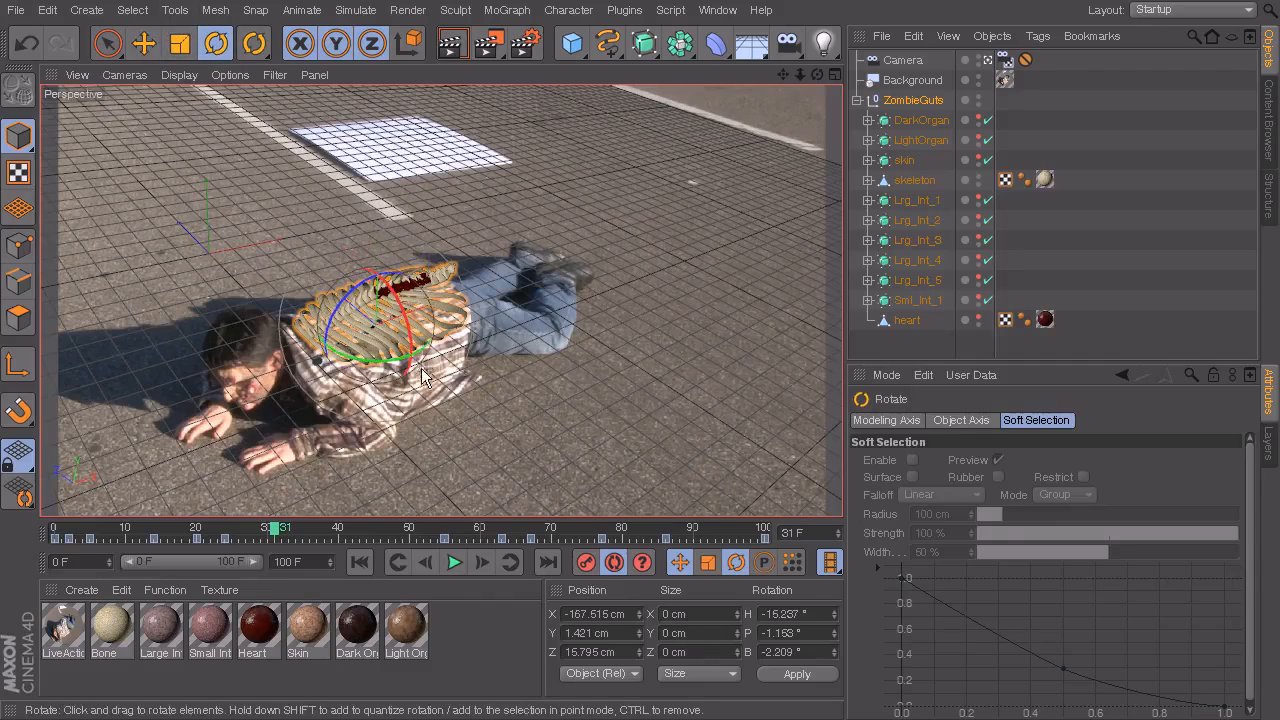
drag(422, 357, 418, 364)
- At frame 35, rotate ZombieGuts to a heading of about -31° and a bank of about -7°
drag(193, 527, 305, 549)
drag(387, 355, 382, 359)
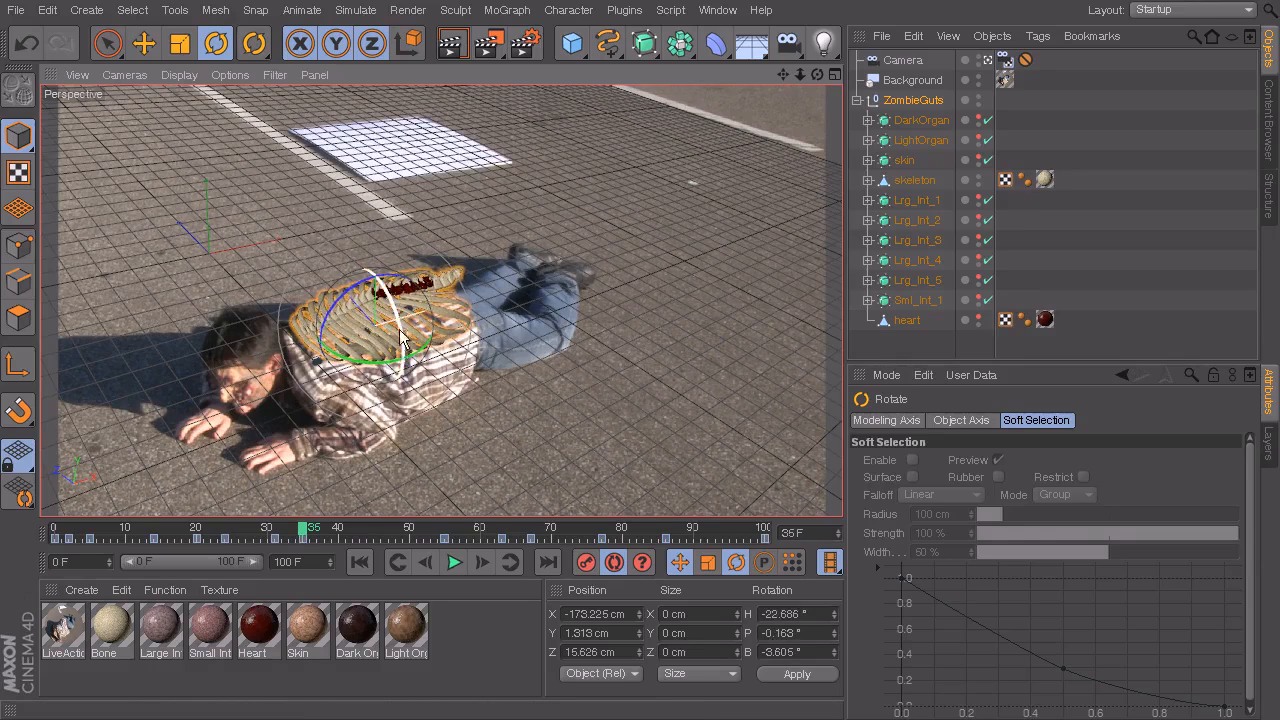
click(389, 291)
drag(385, 291, 392, 303)
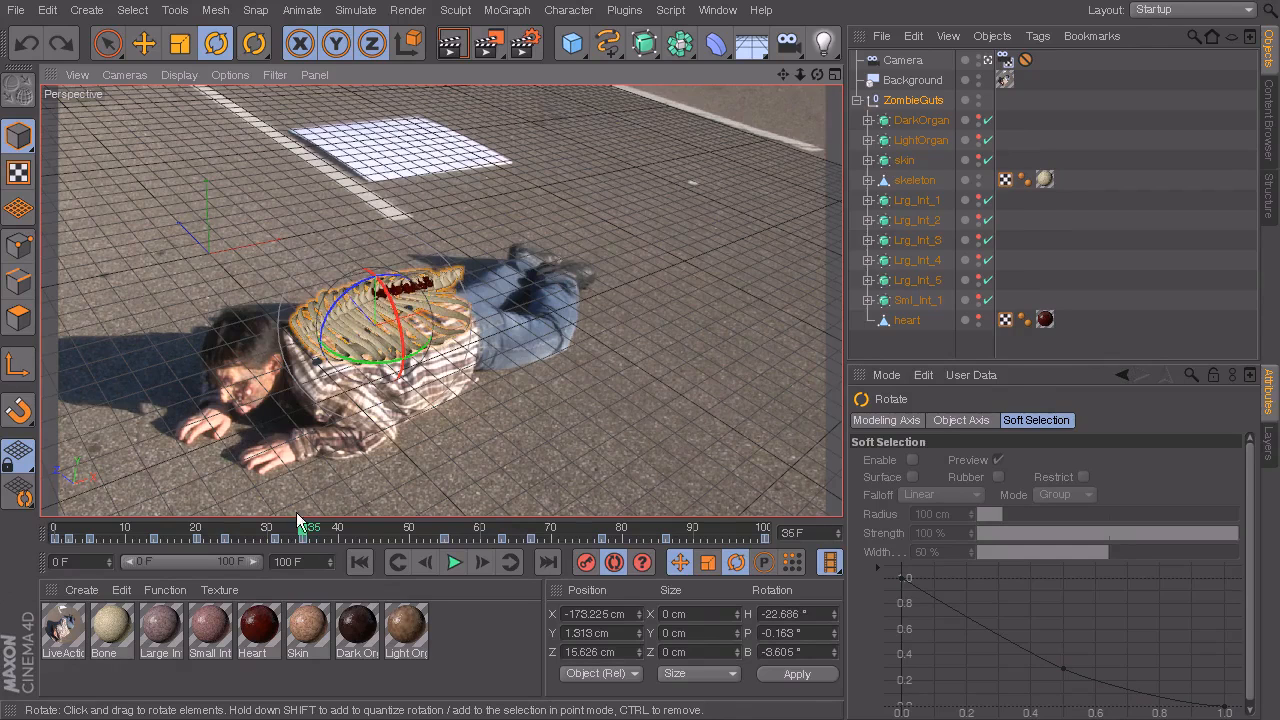
mouse_move(302, 525)
mouse_down()
mouse_move(266, 526)
mouse_move(302, 534)
mouse_up()
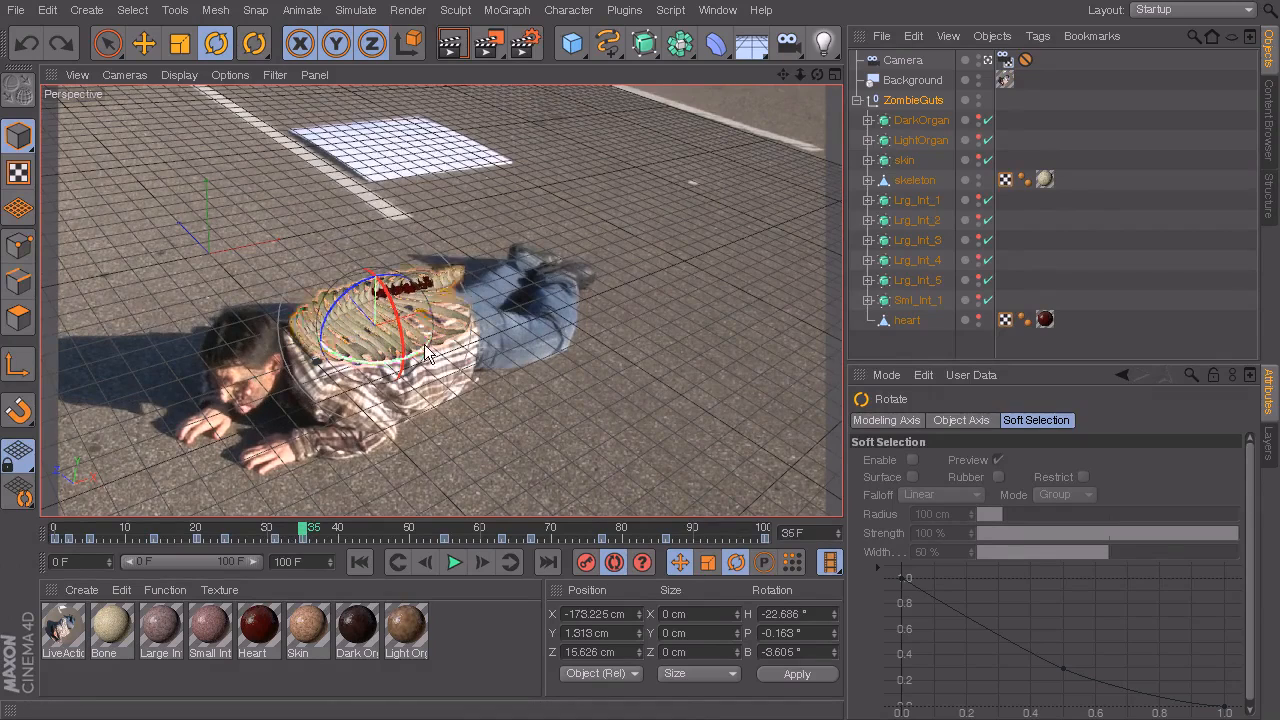
drag(418, 345, 405, 352)
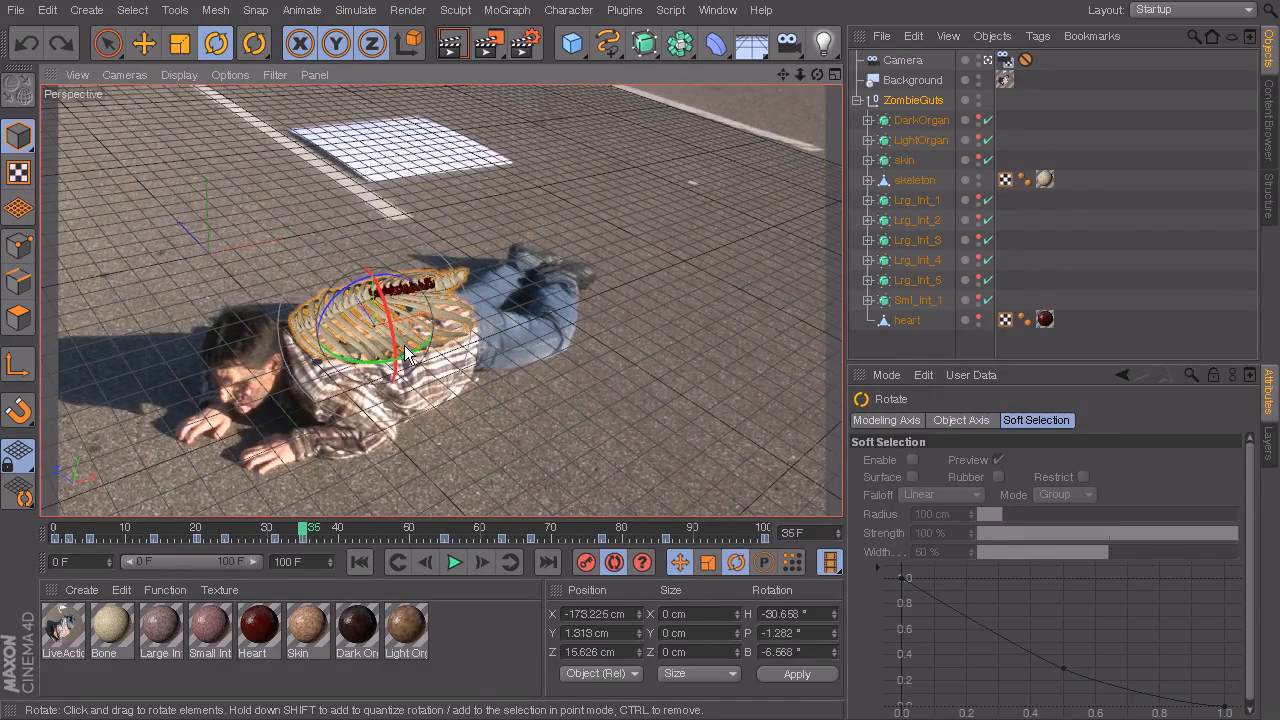
- At frame 40, rotate ZombieGuts to a heading of about -15° and a bank of about -4°
drag(305, 532, 338, 579)
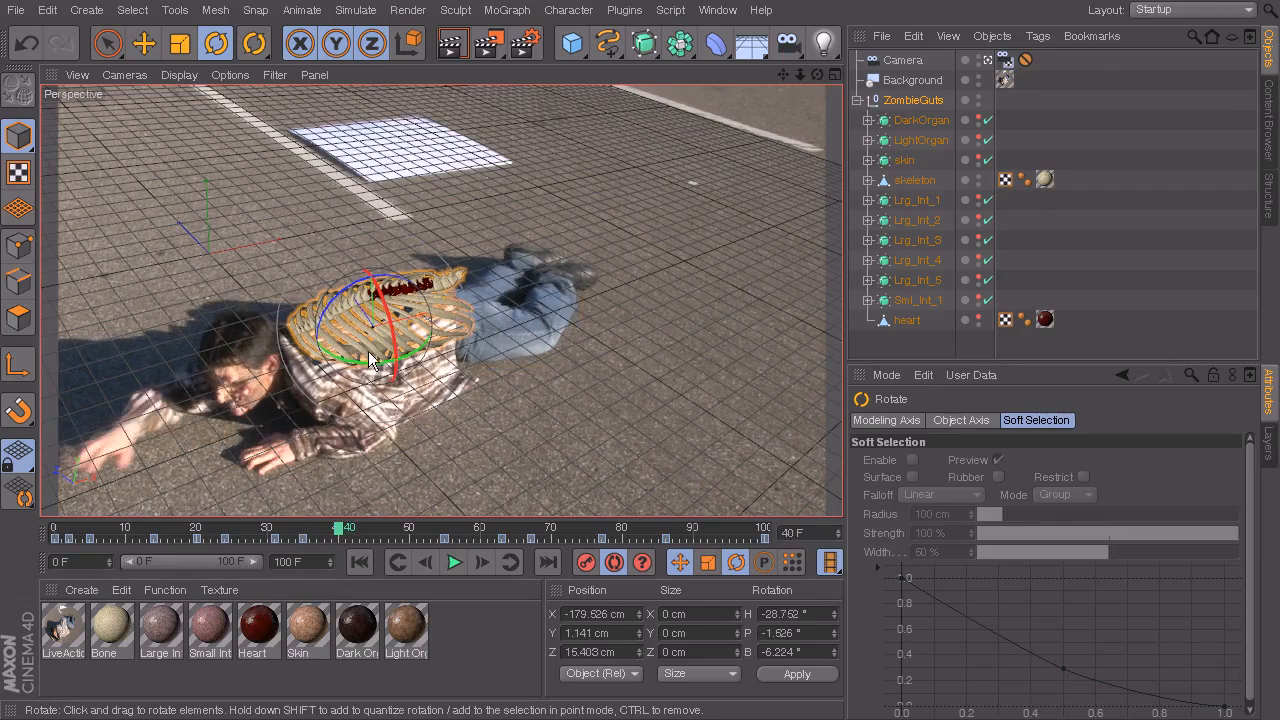
drag(380, 360, 393, 363)
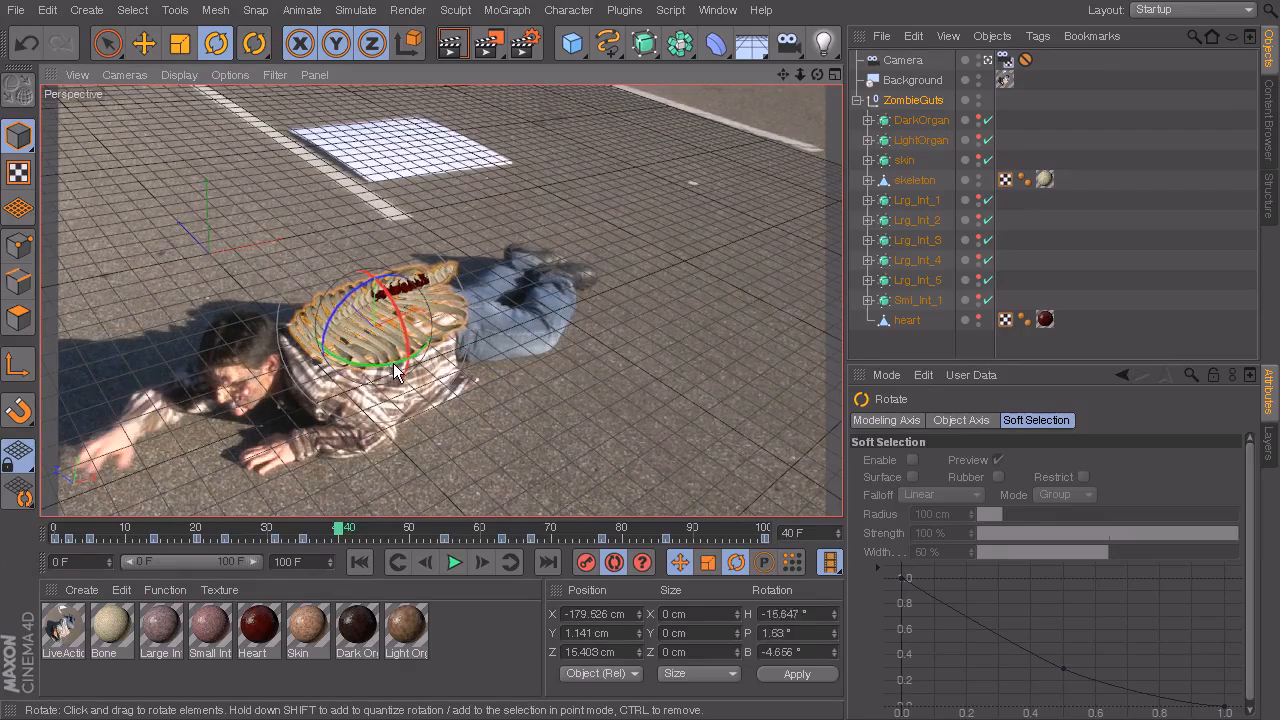
click(269, 529)
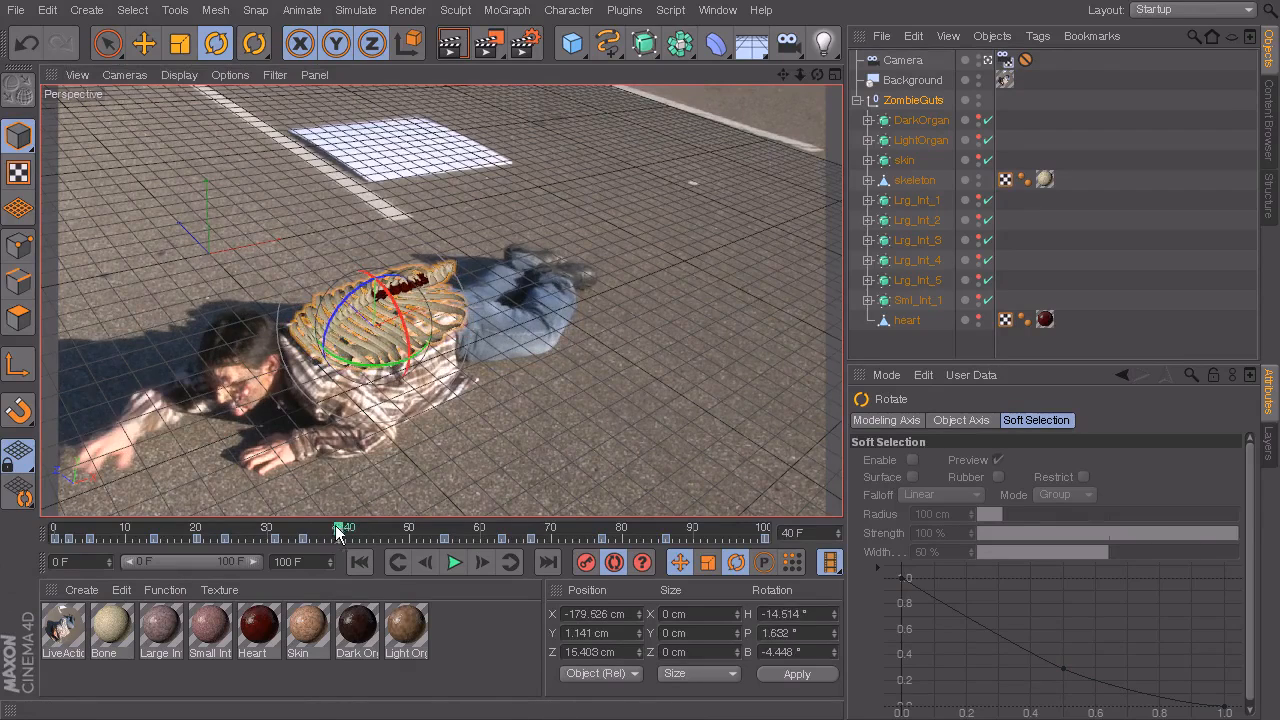
- At frame 48, rotate ZombieGuts to a heading of about -17° and a bank of about -6°, and shift that rotation keyframe to frame 46
drag(269, 529, 394, 557)
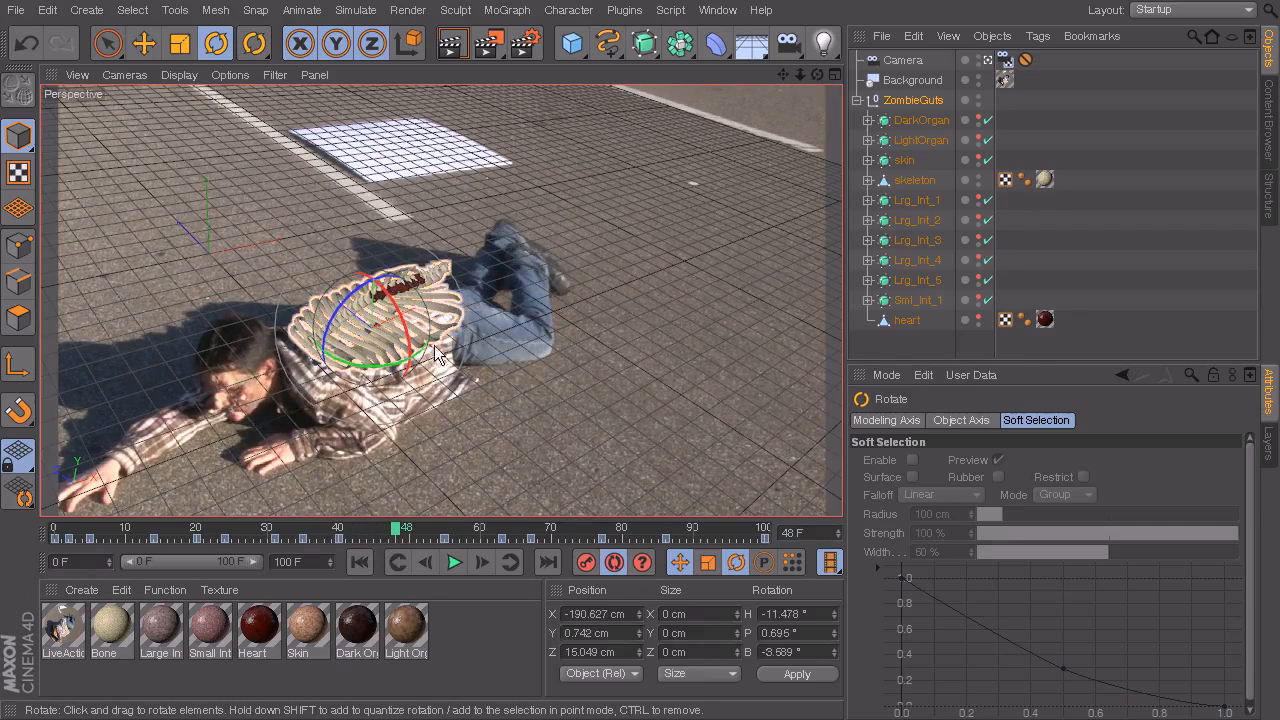
drag(420, 347, 413, 356)
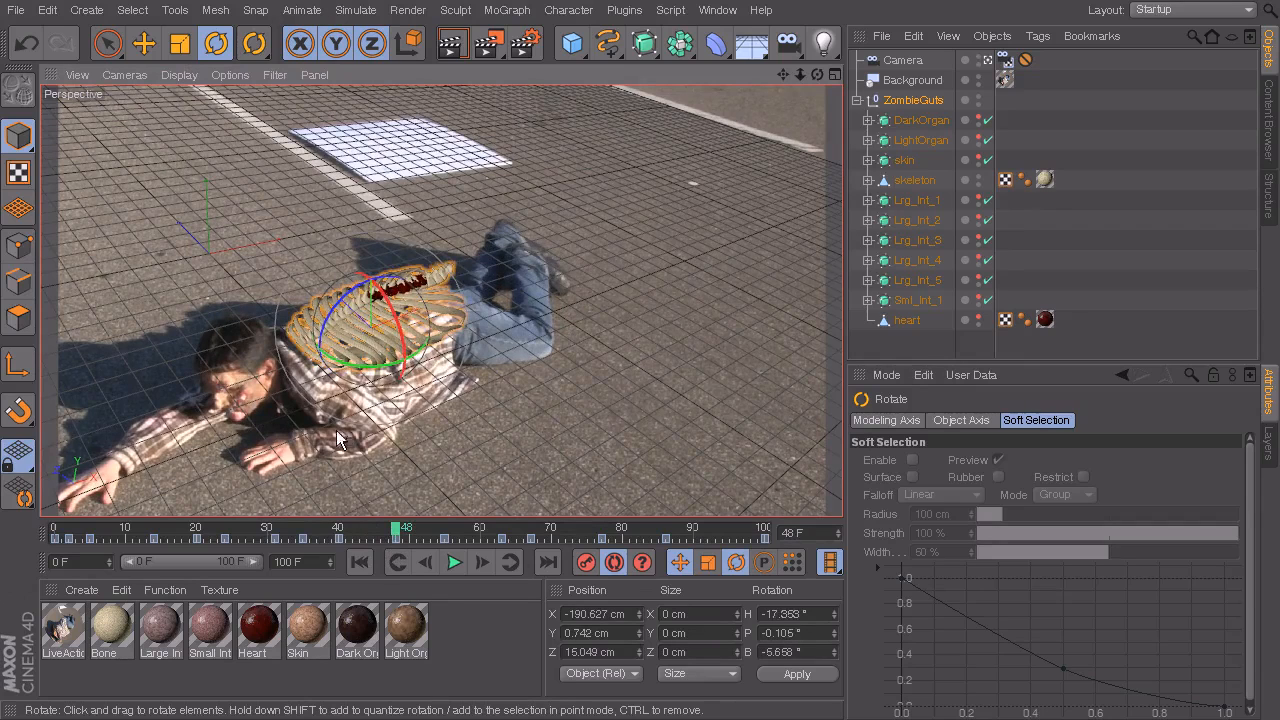
drag(338, 530, 393, 532)
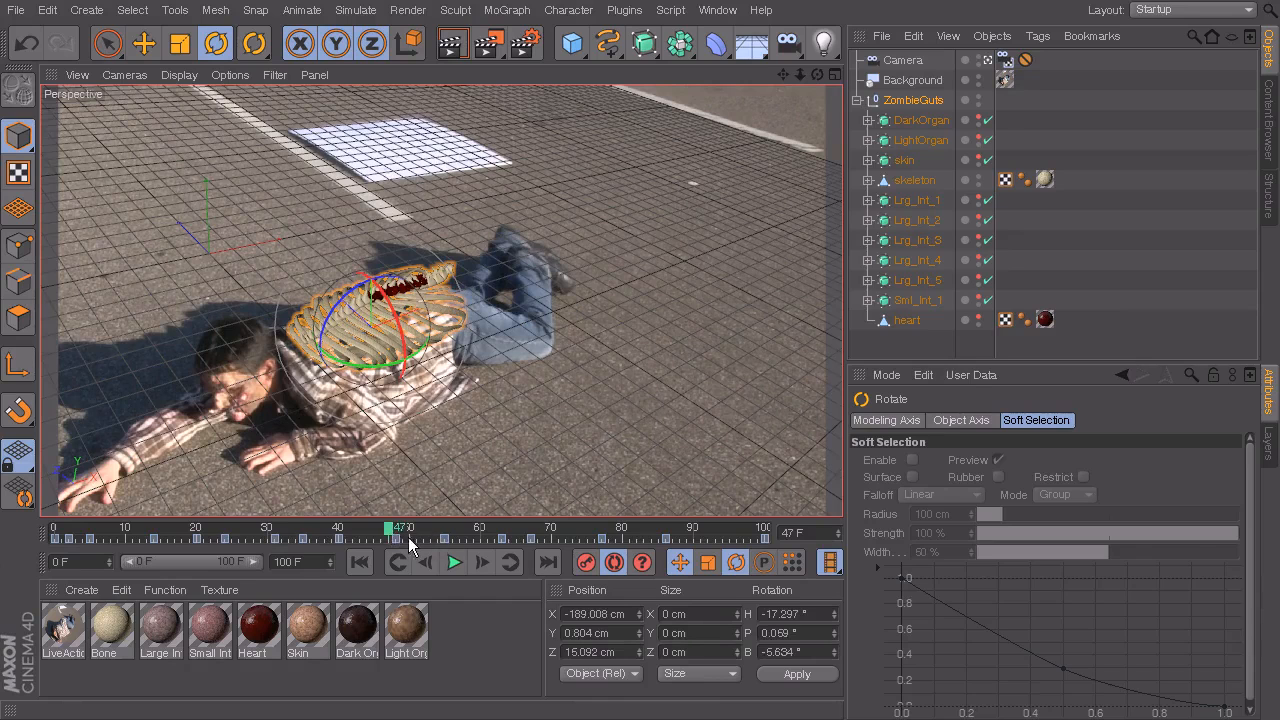
click(392, 538)
- Slightly adjust the rotation of ZombieGuts at frame 55 to match the torso, and advance to frame 63
drag(336, 538, 455, 553)
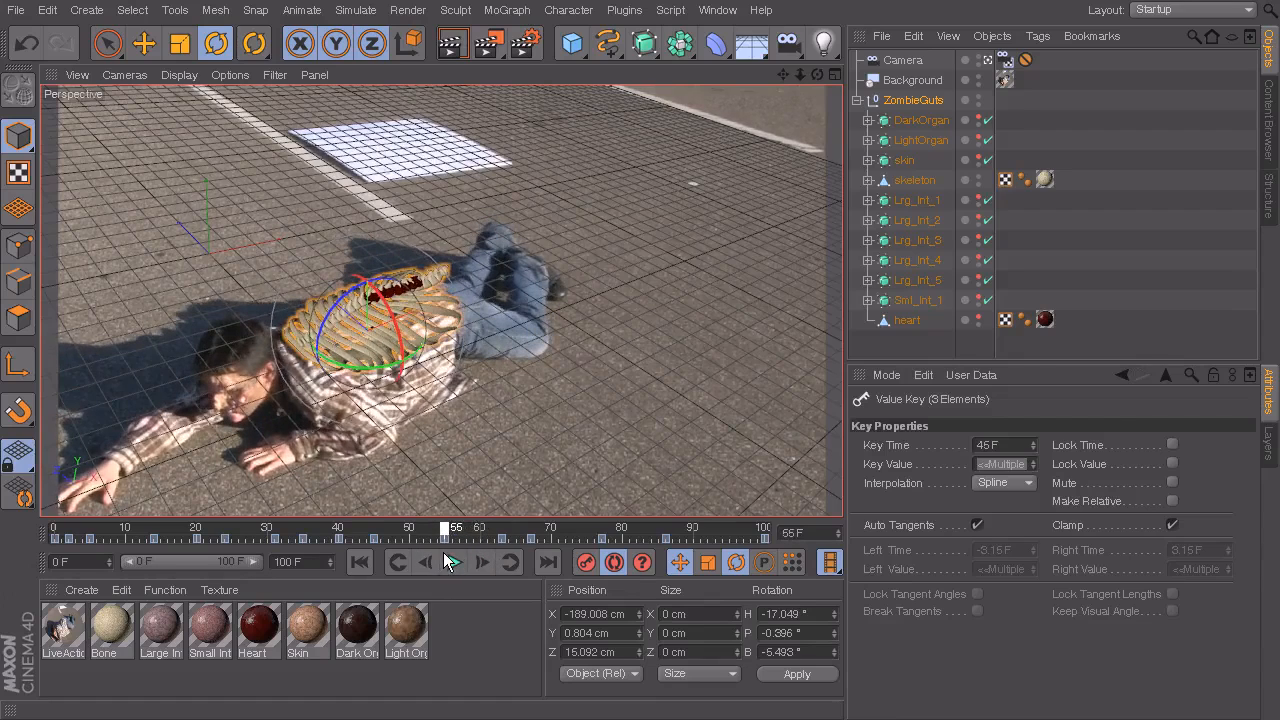
drag(378, 376, 380, 381)
drag(445, 530, 506, 554)
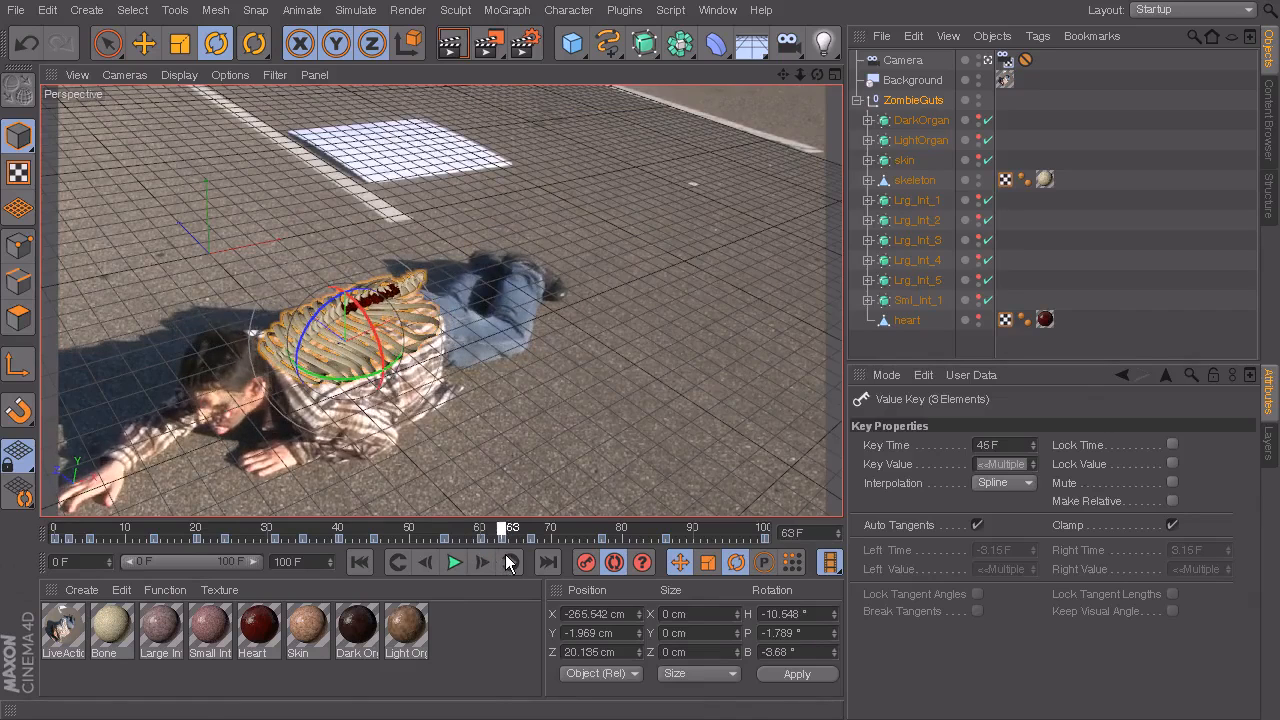
- At frame 63, move ZombieGuts to about X -284 cm and Z 24 cm, and rotate it to a heading of about -16°
click(143, 45)
drag(379, 320, 350, 391)
click(214, 44)
click(143, 44)
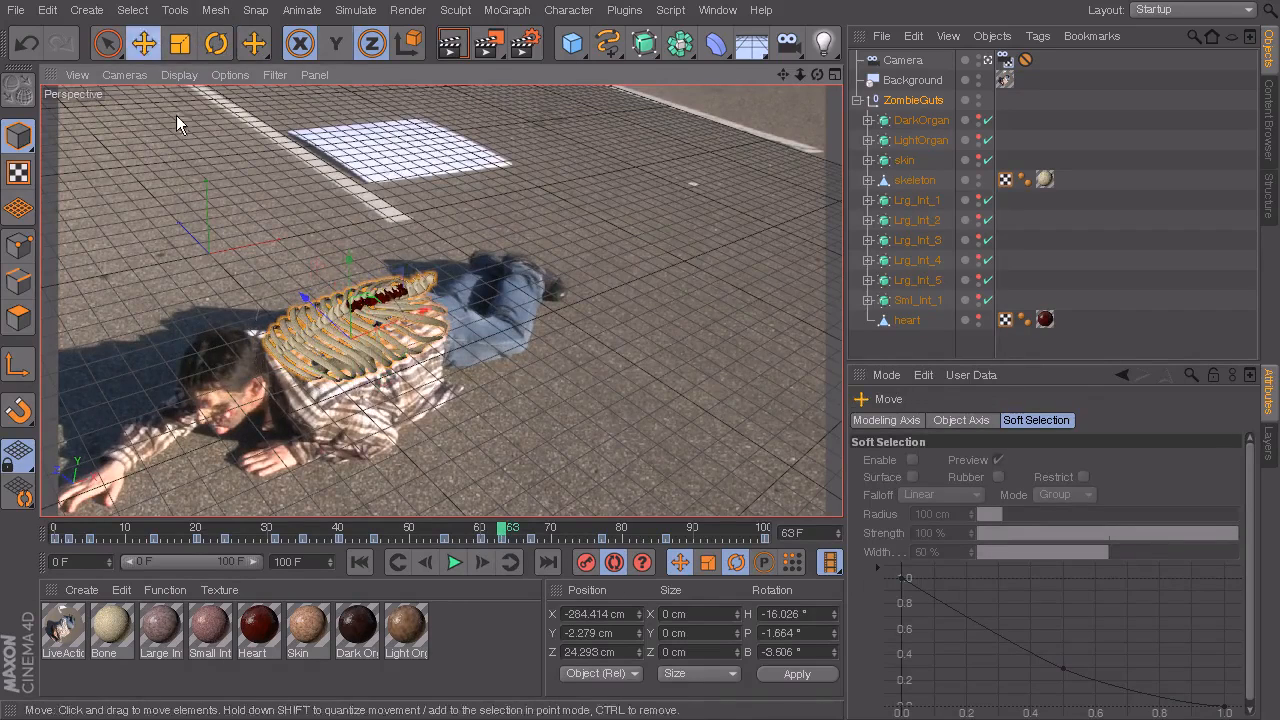
- Compare with the neighbouring frames and refine the rotation of ZombieGuts at frame 63 to a heading of about -13.5°
drag(435, 526, 500, 542)
click(216, 44)
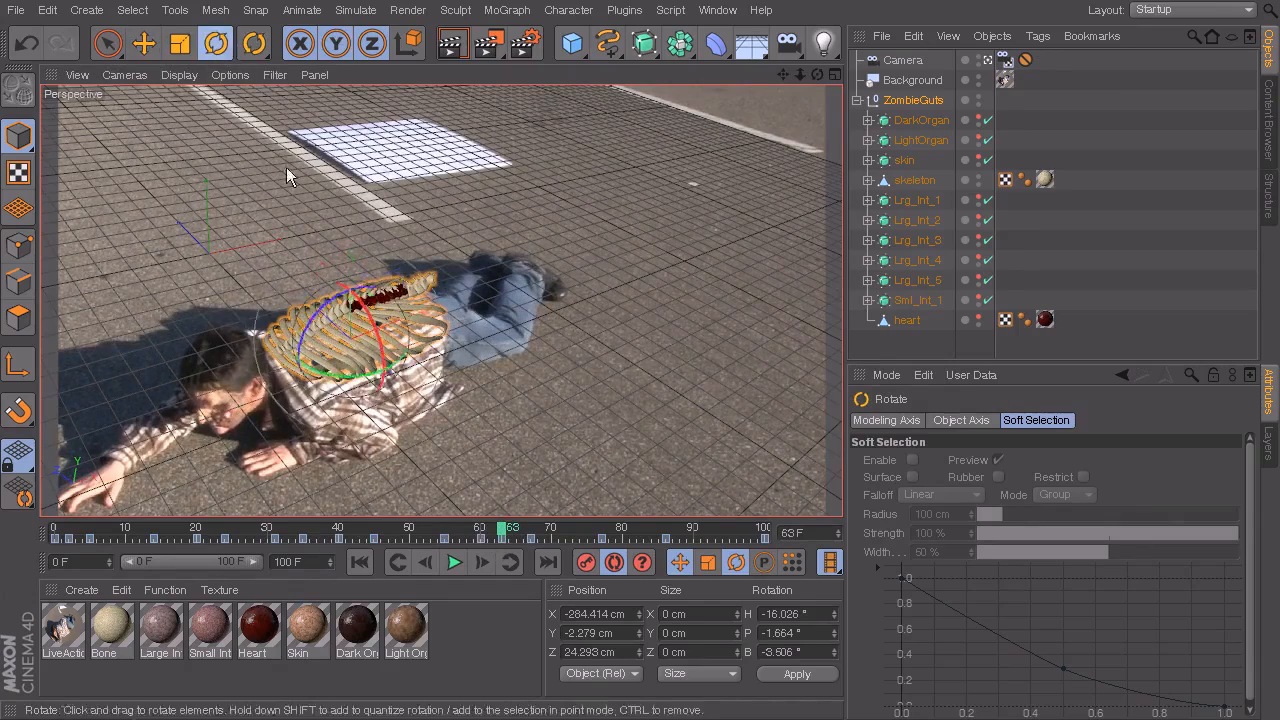
drag(359, 373, 361, 373)
click(143, 43)
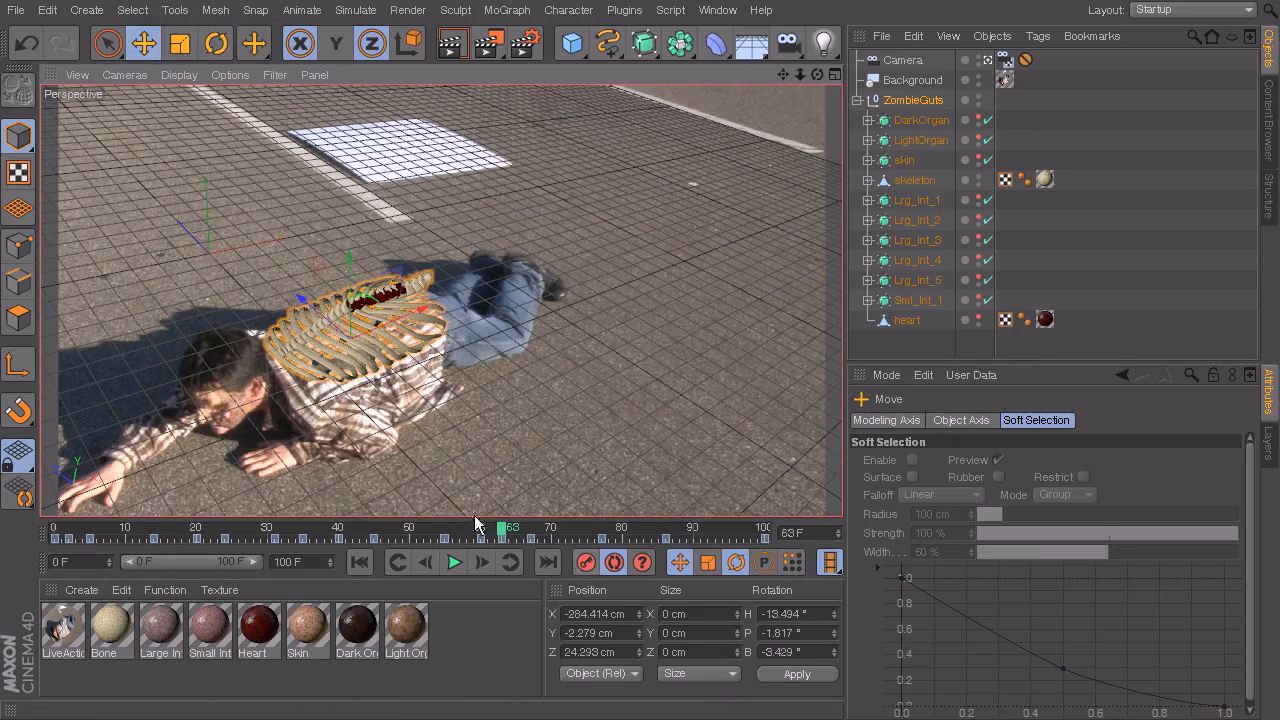
- Scrub and play back the animation to check how the ribcage follows the man's torso
drag(451, 523, 75, 540)
click(458, 558)
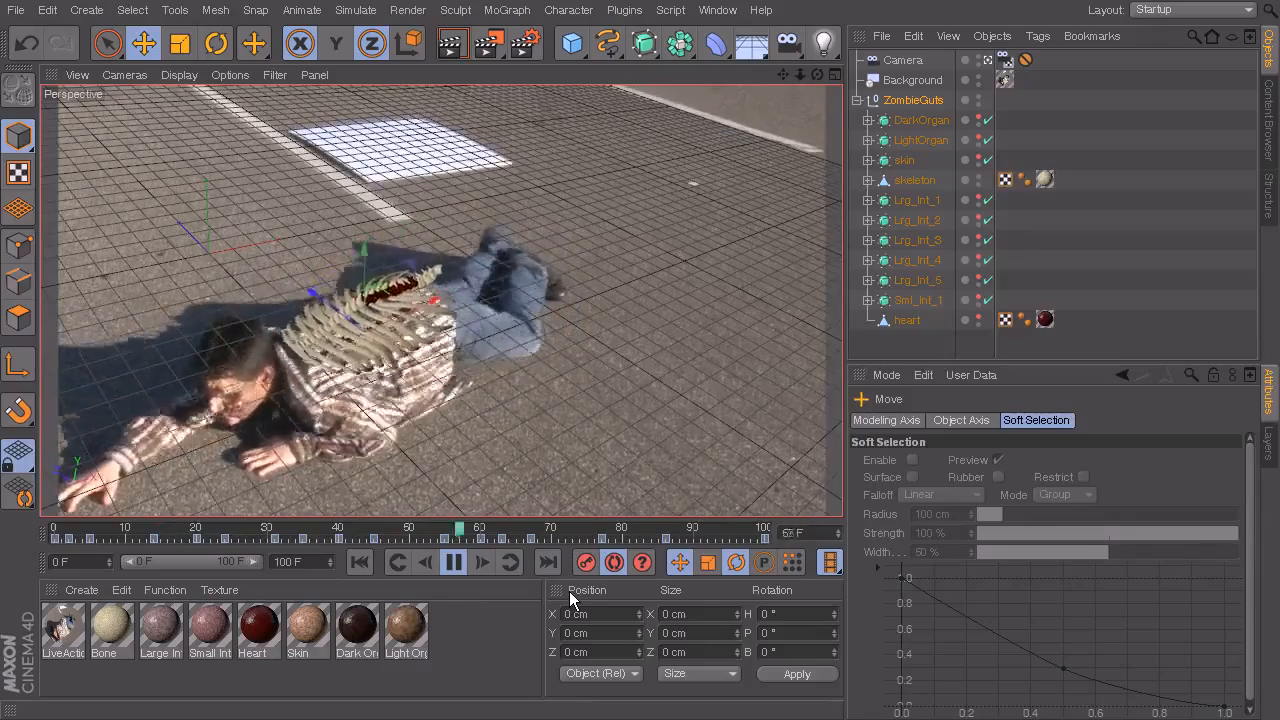
click(455, 563)
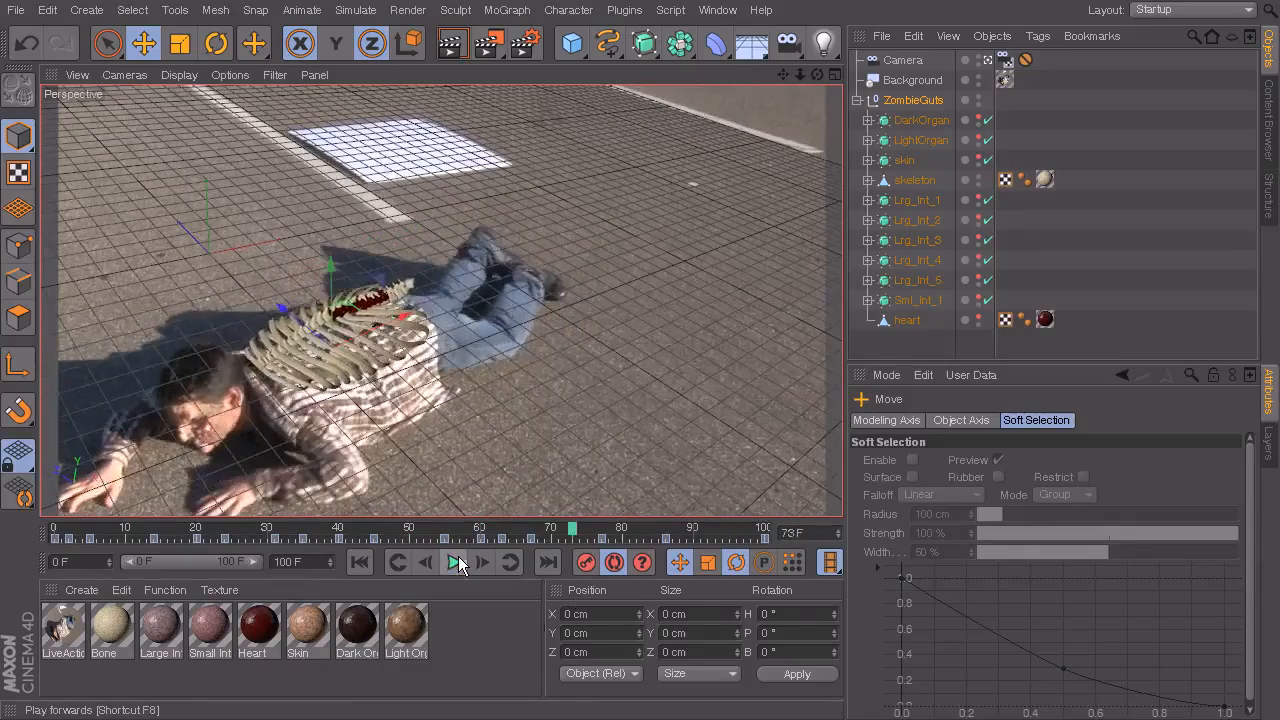
- Advance to frame 81 and start adjusting the rotation of ZombieGuts to match the torso
drag(555, 535, 632, 637)
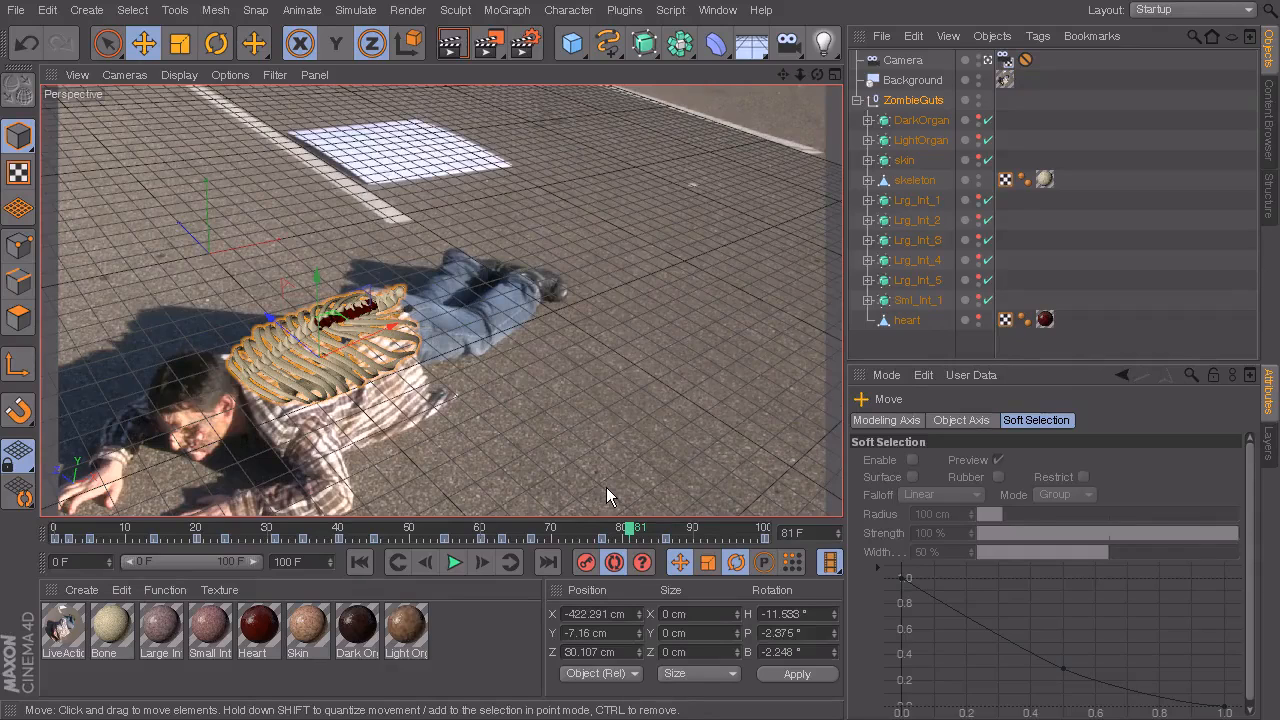
click(215, 43)
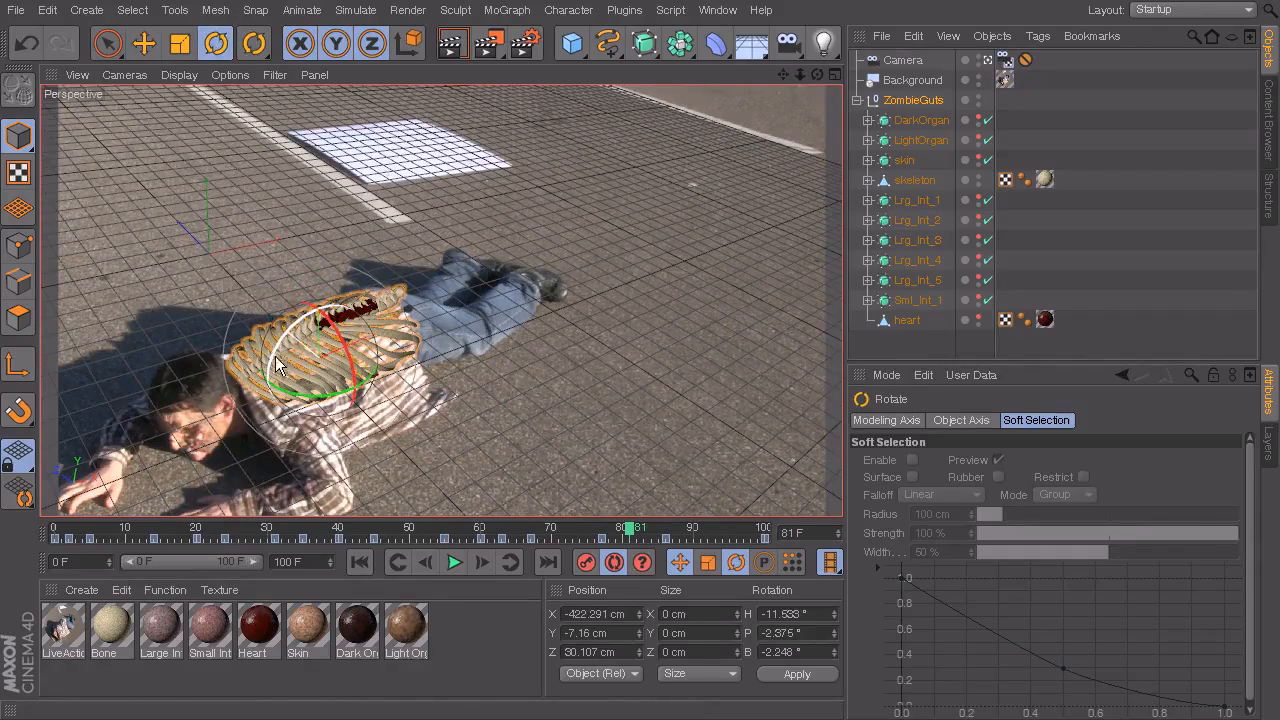